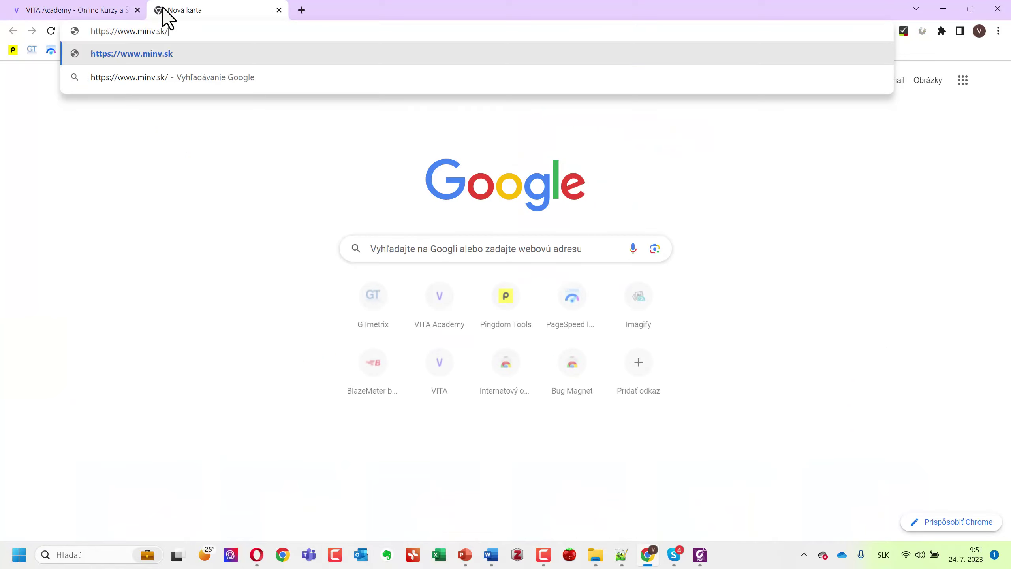
click(256, 554)
click(773, 9)
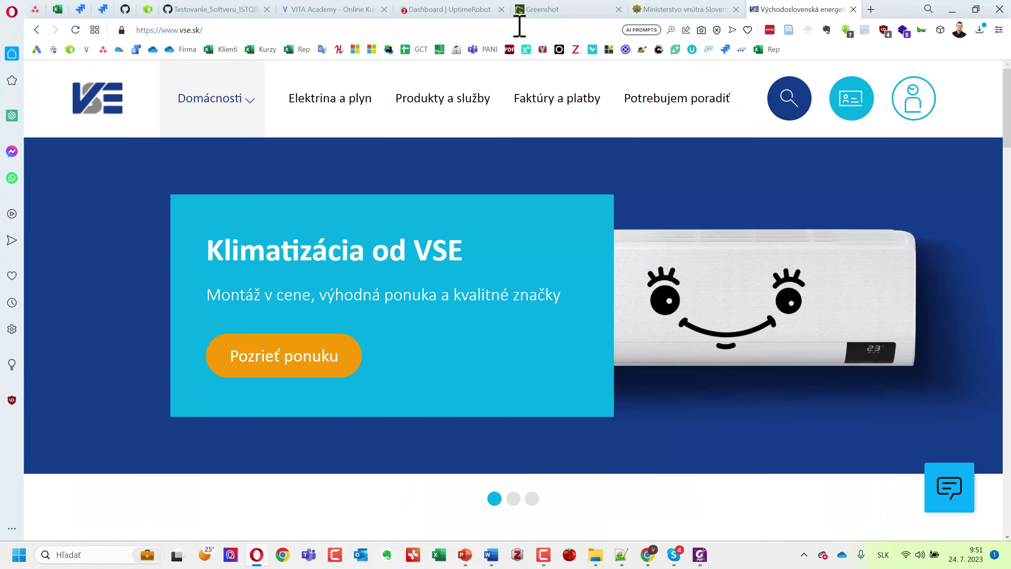
click(395, 31)
key(ctrl+c)
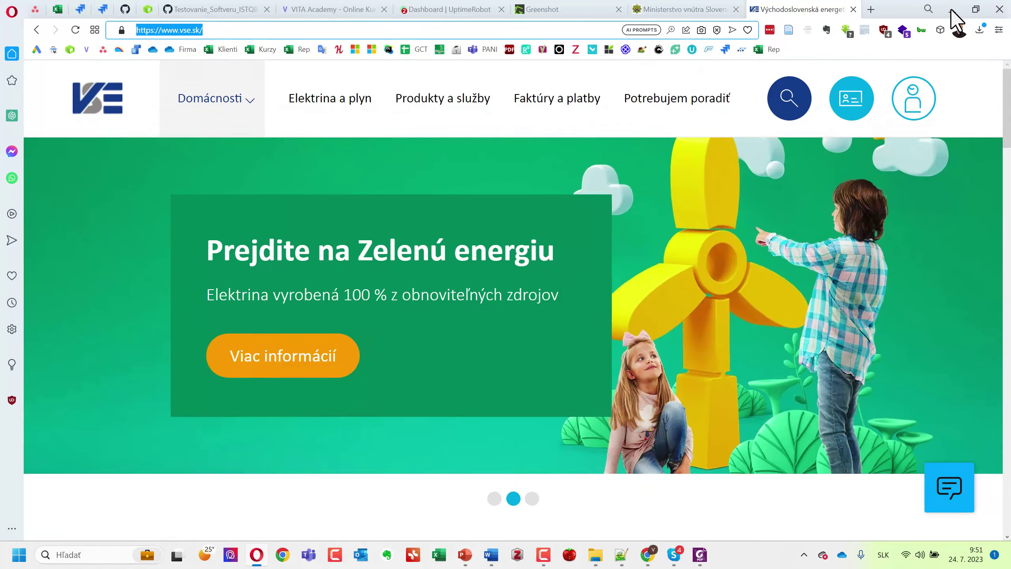
click(951, 9)
click(305, 12)
key(ctrl+v)
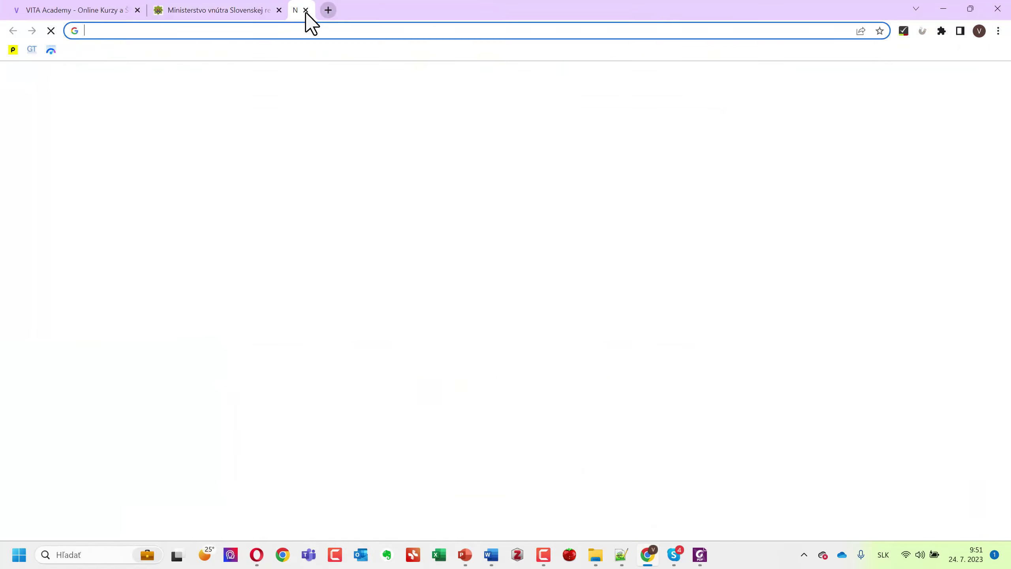
key(Return)
click(67, 4)
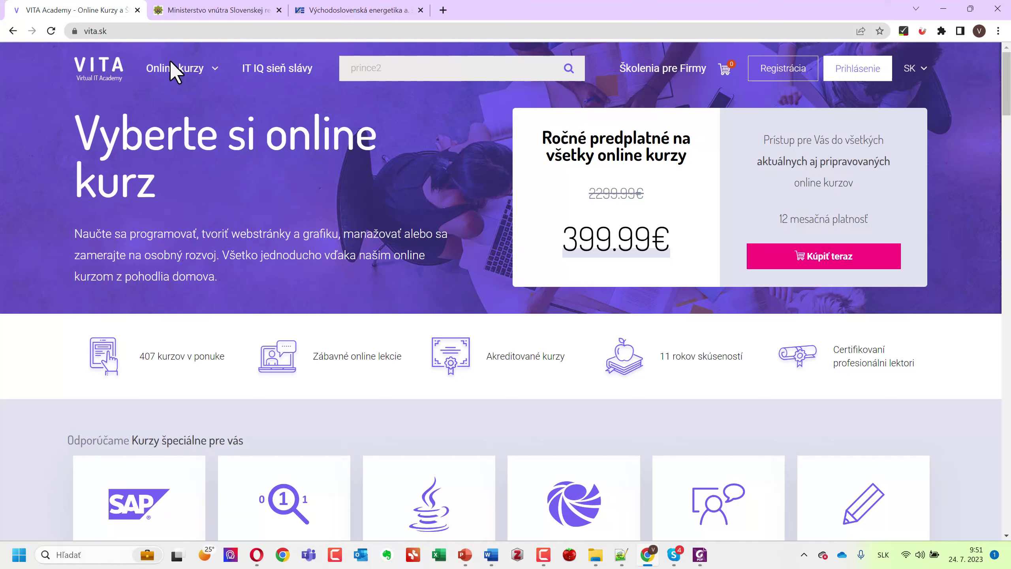
click(124, 31)
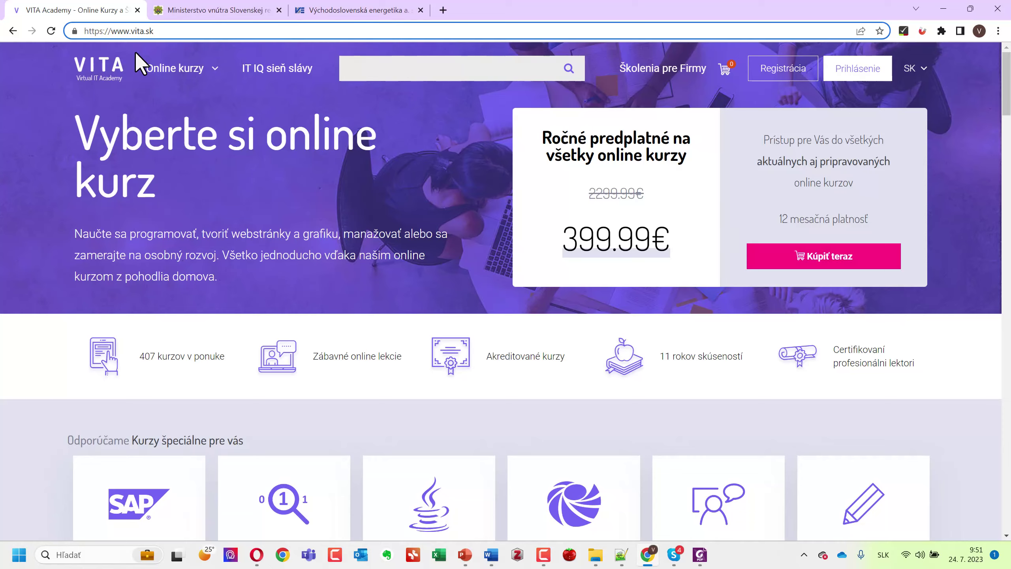
text(/)
text(sdfsdf)
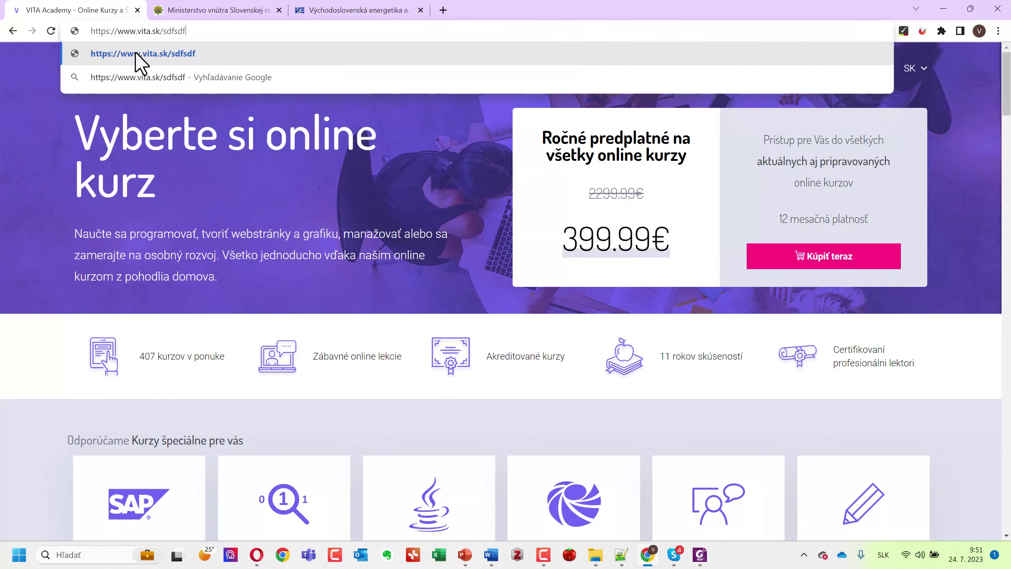
key(Return)
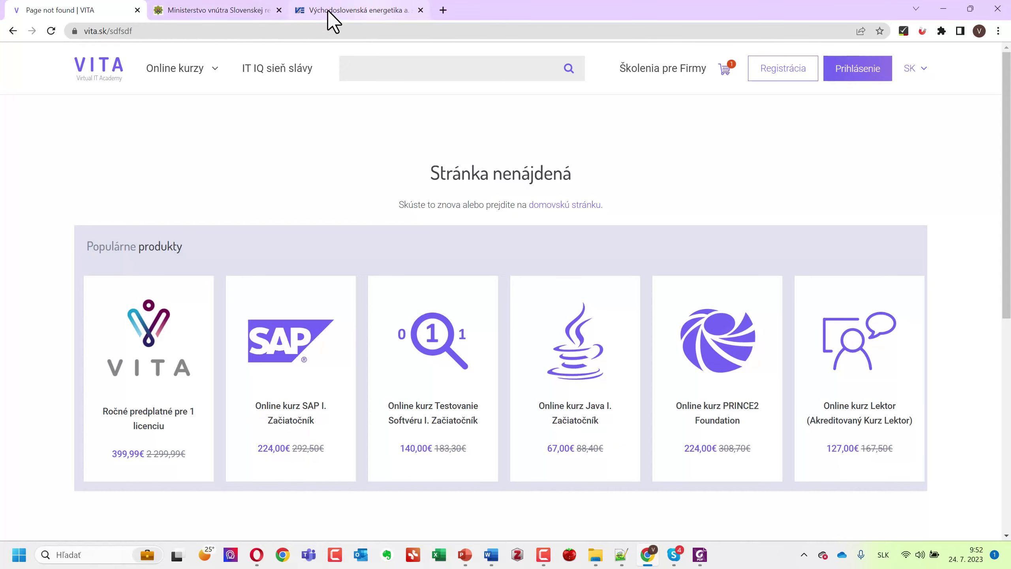
click(237, 10)
click(142, 31)
click(143, 32)
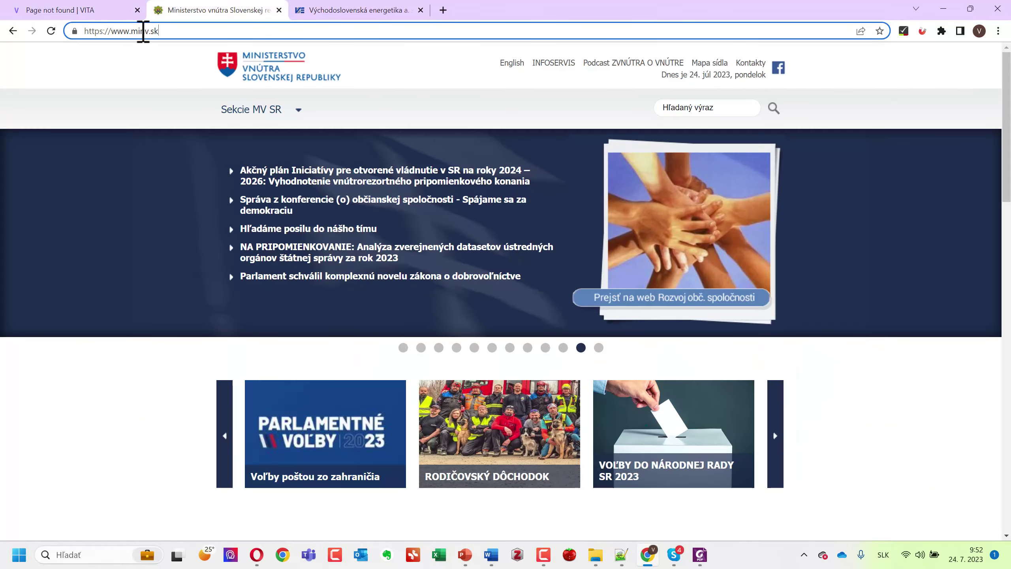
text(/)
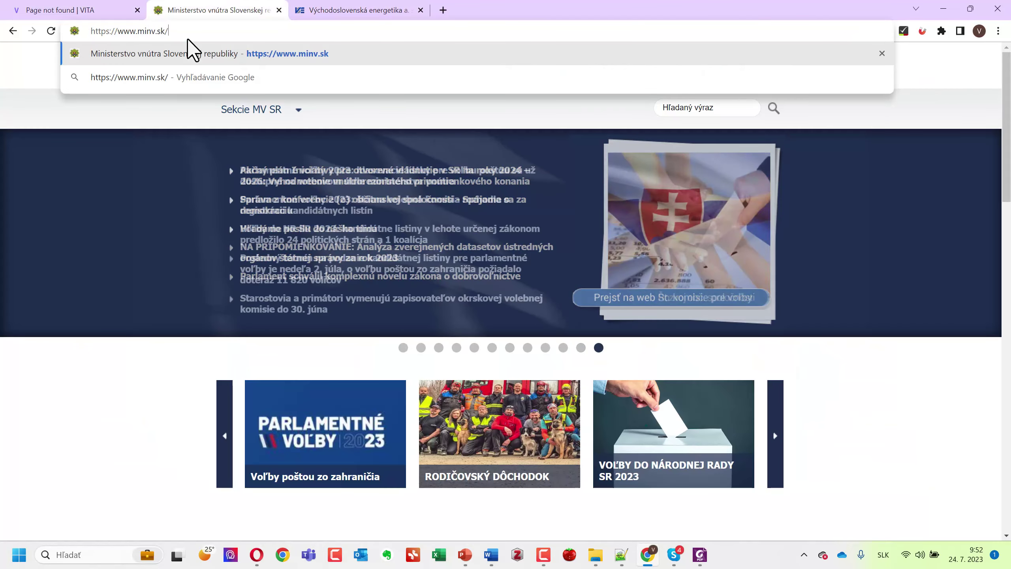
text(404)
key(Return)
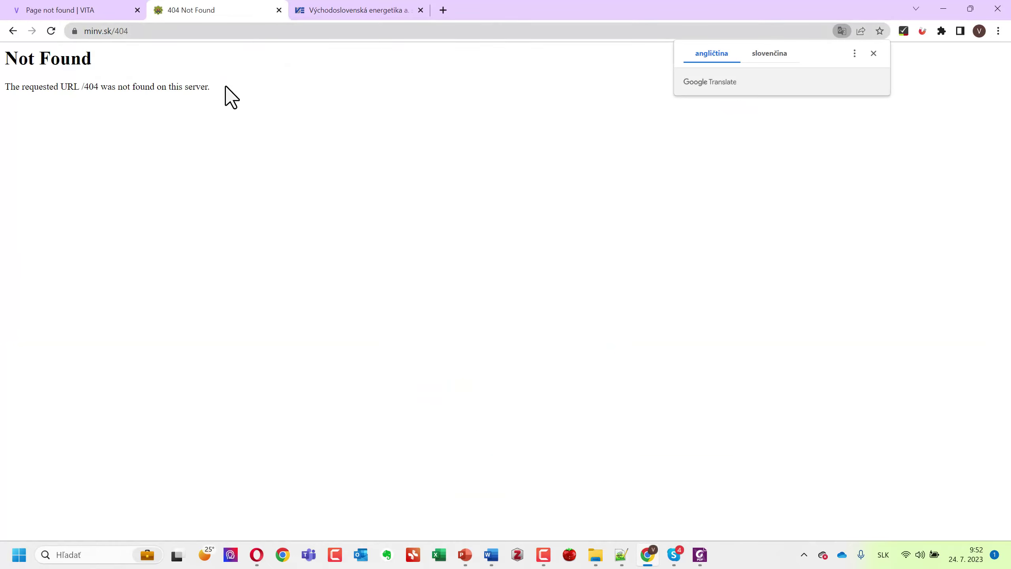
Enlarge the ministry's error page for reading, and return to the ministry's home page at default zoom.
scroll(237, 210, up, 4)
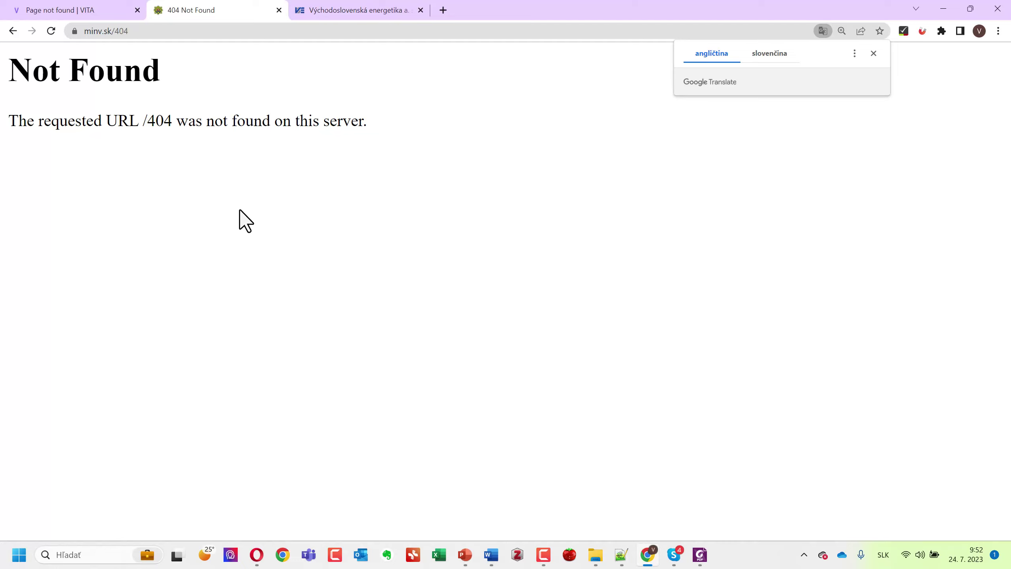
click(363, 290)
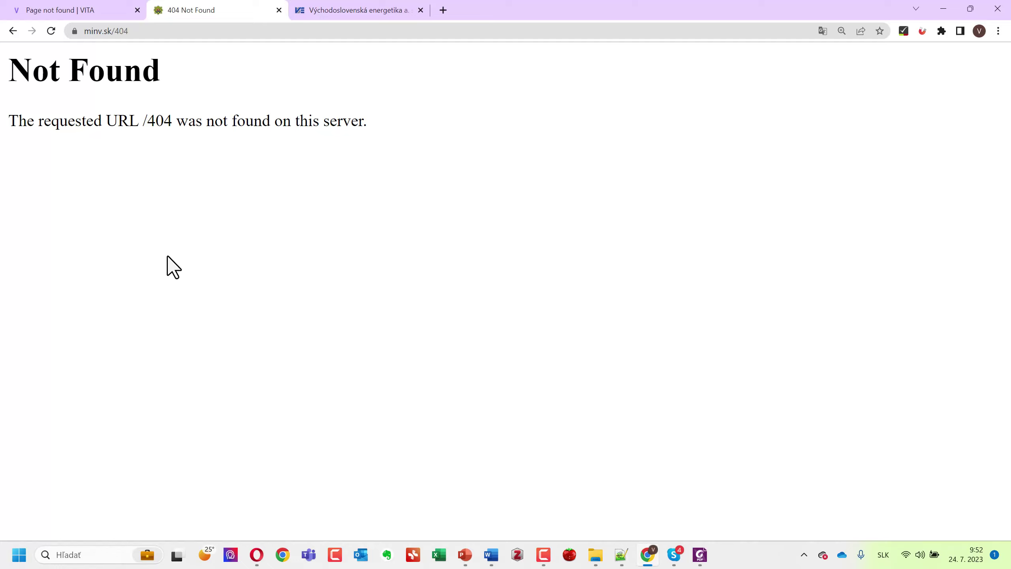
click(14, 36)
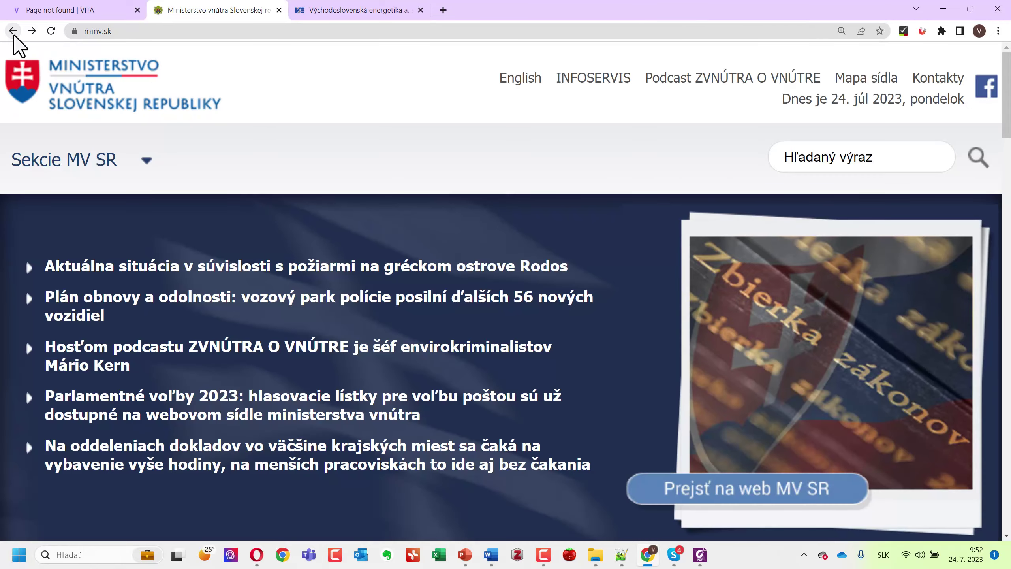
key(ctrl+0)
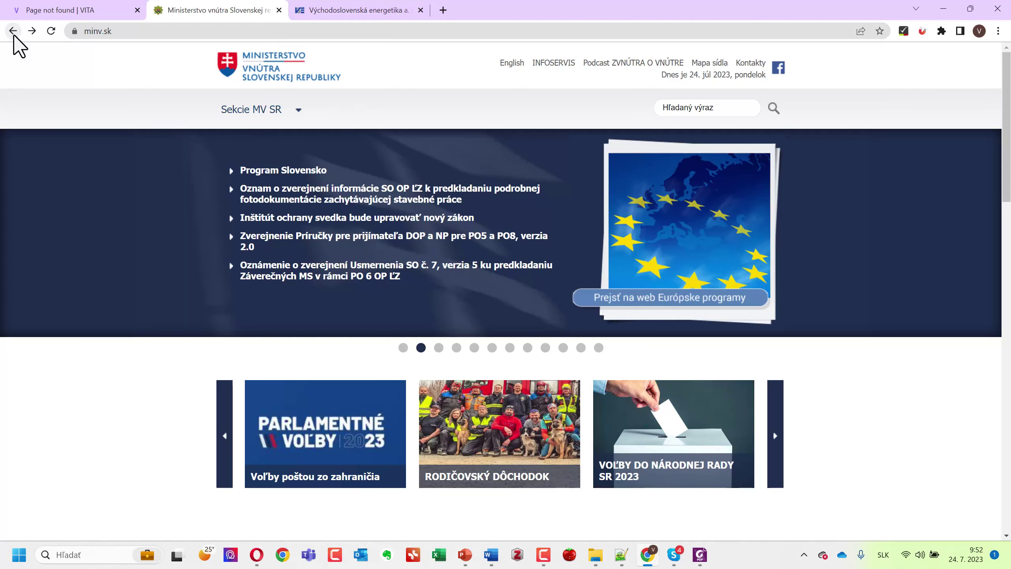
click(323, 12)
click(147, 28)
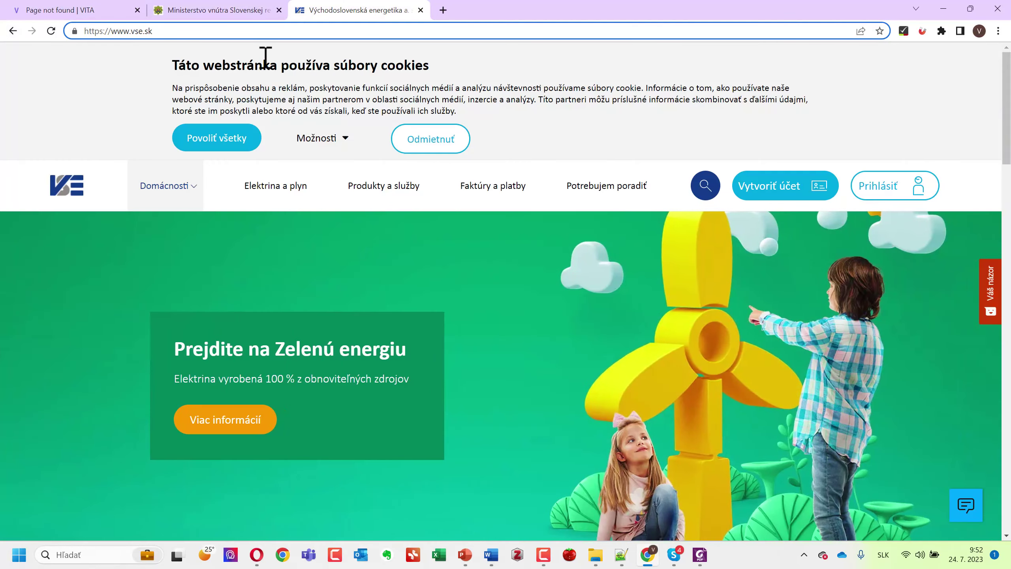
text(sdfsf)
key(Return)
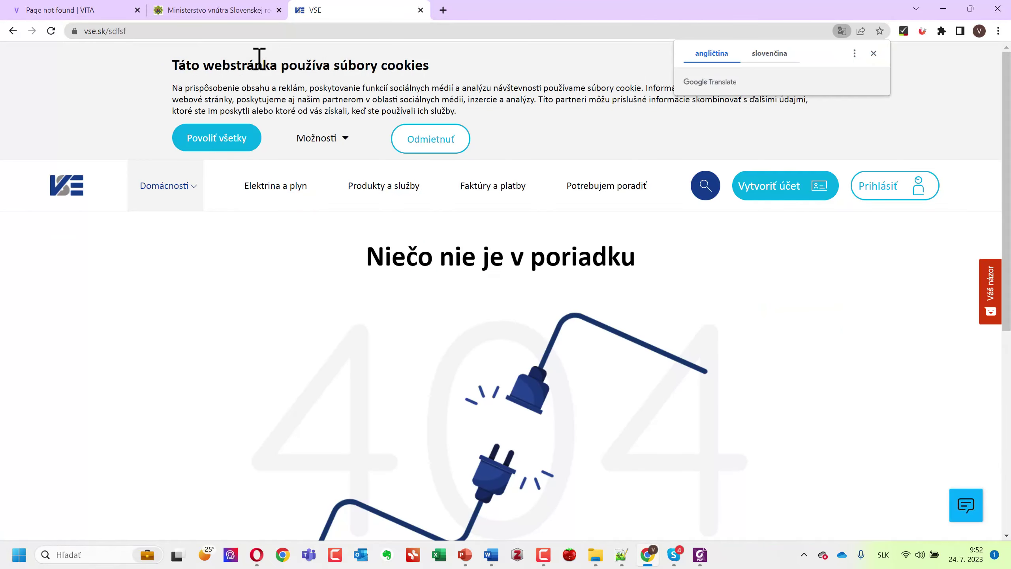
scroll(240, 438, down, 6)
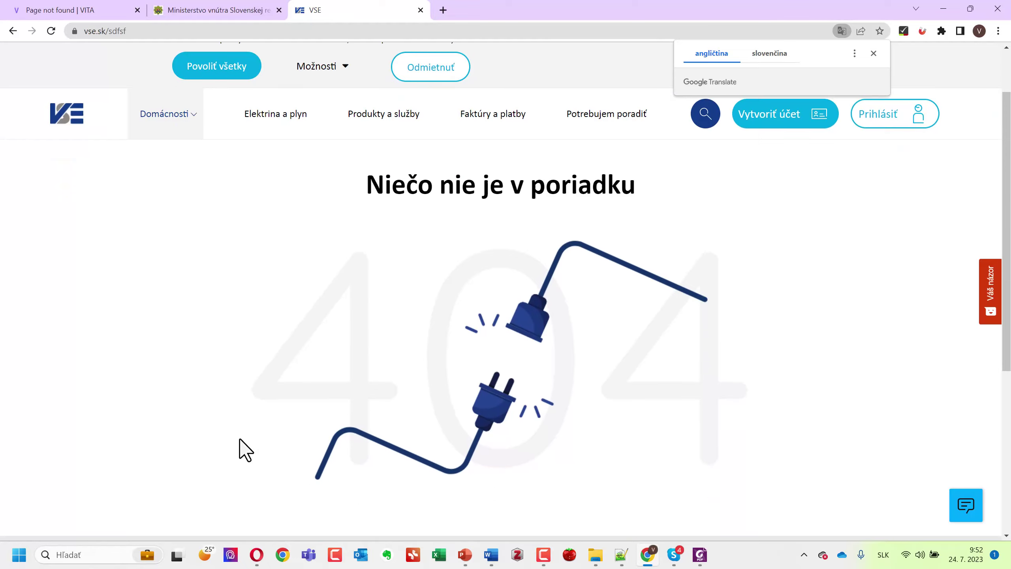
scroll(239, 438, up, 4)
scroll(240, 440, up, 3)
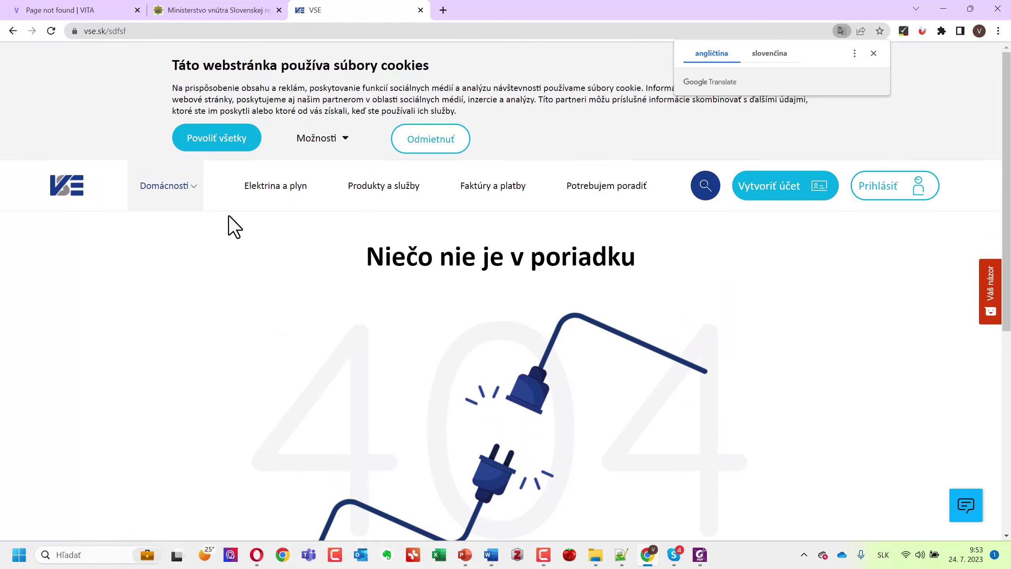
click(215, 144)
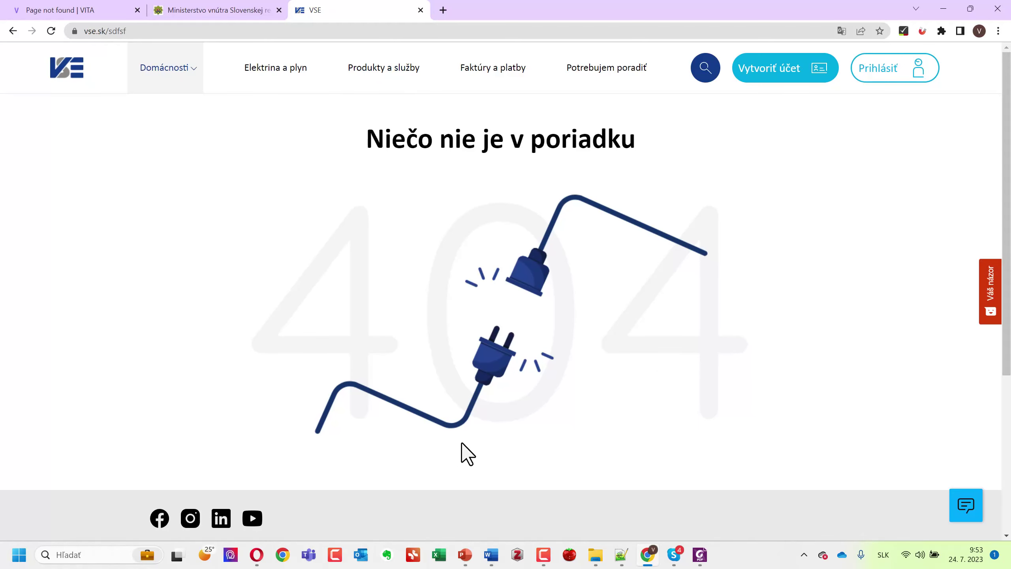
Open the Google home page in a new browser tab.
click(102, 4)
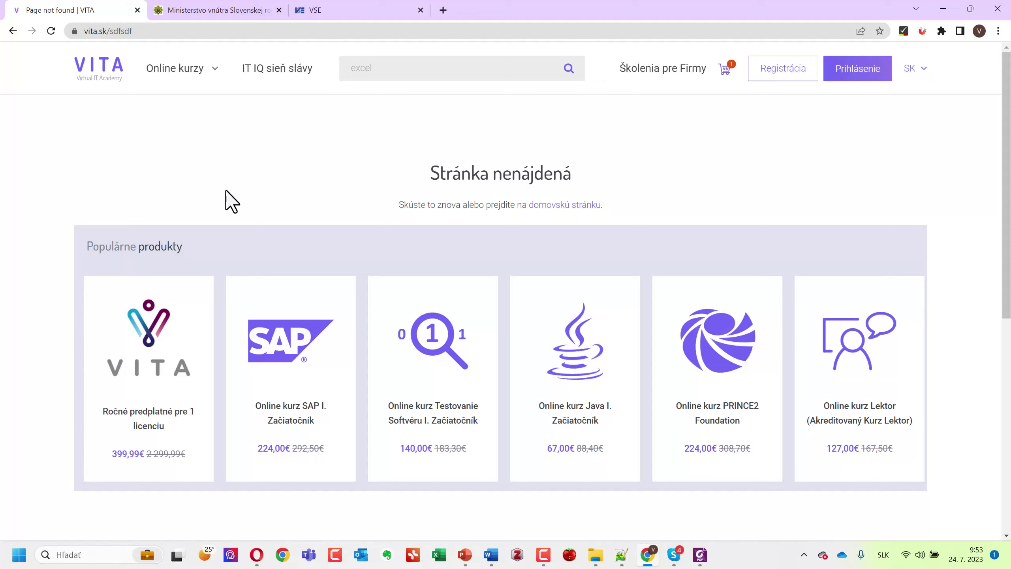
click(443, 10)
text(g)
key(Return)
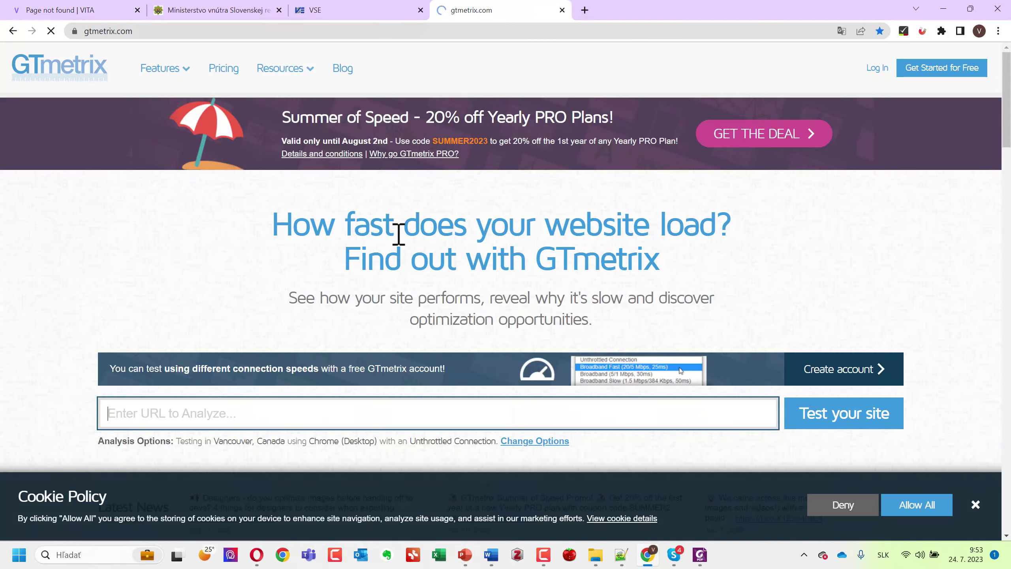
click(516, 32)
text(g)
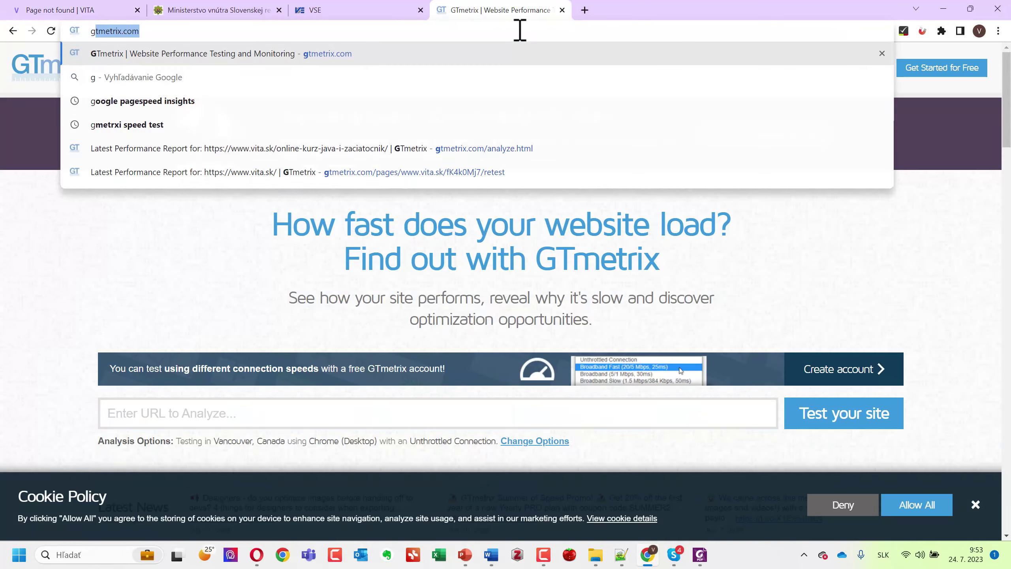
text(o)
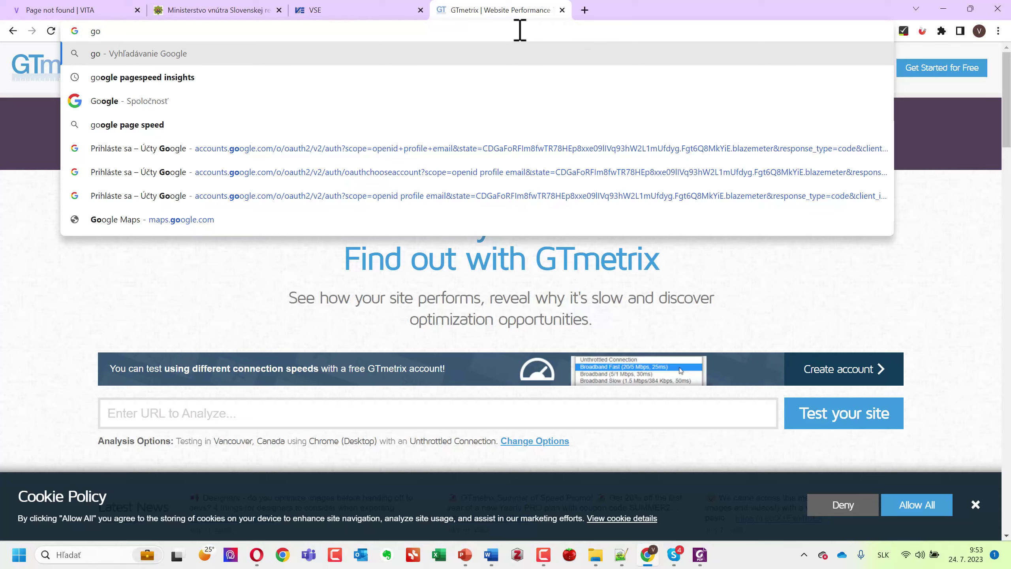
key(Down)
key(Down)
key(Return)
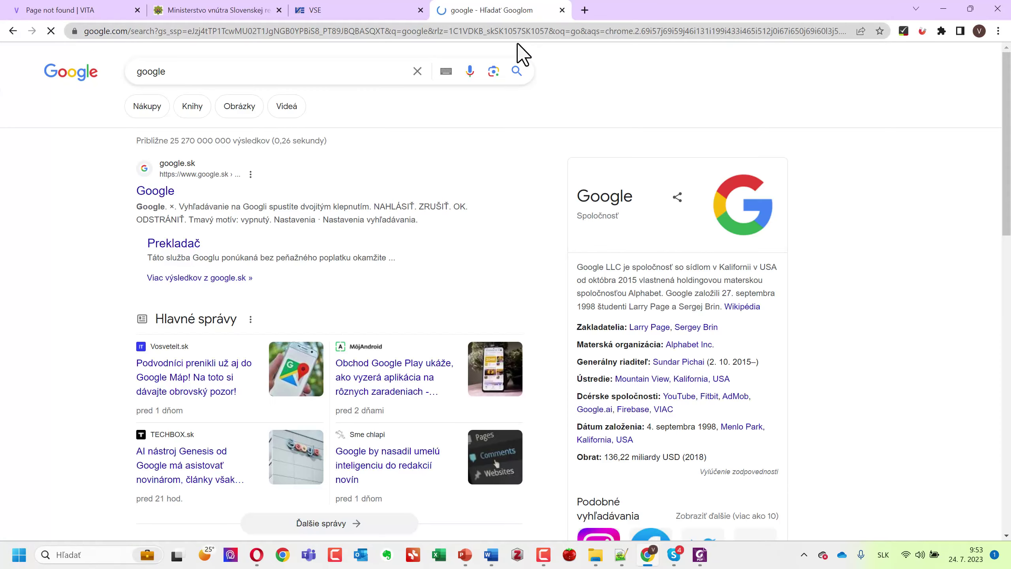
click(65, 76)
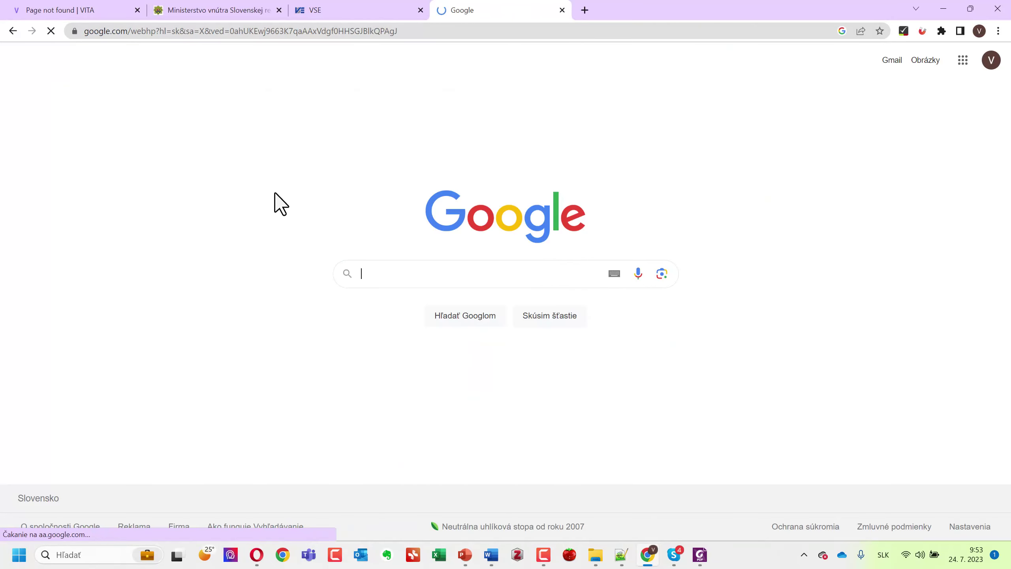
click(843, 188)
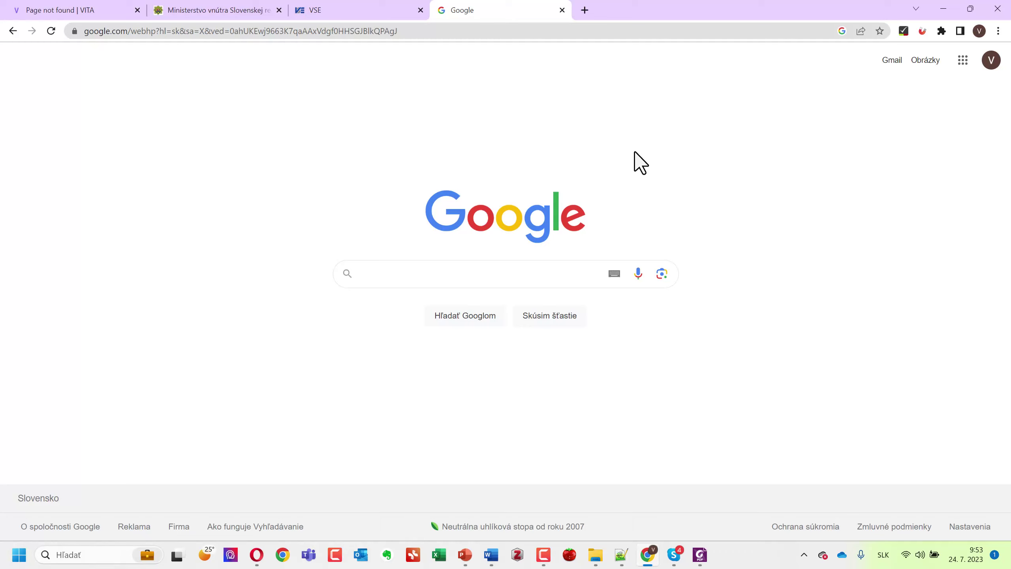
click(448, 278)
text(site:)
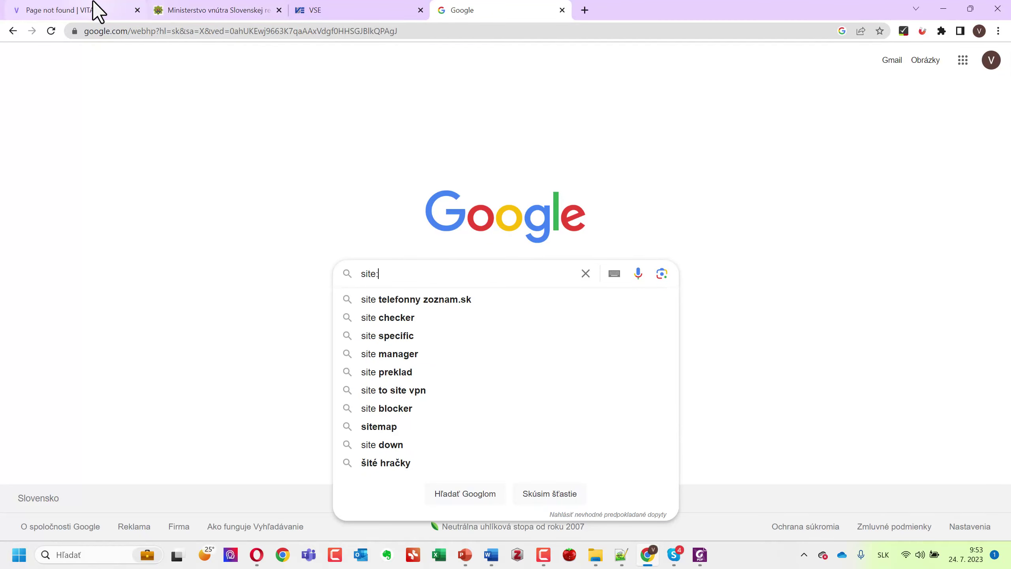
click(97, 12)
click(108, 31)
click(106, 31)
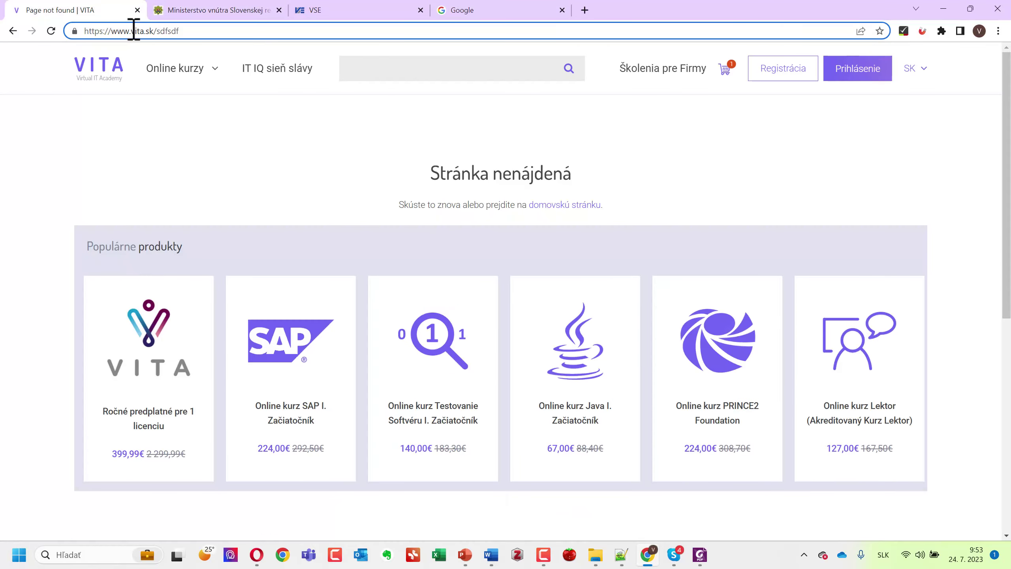
double_click(150, 30)
drag(140, 31, 114, 31)
key(ctrl+c)
click(517, 10)
text(:)
key(ctrl+v)
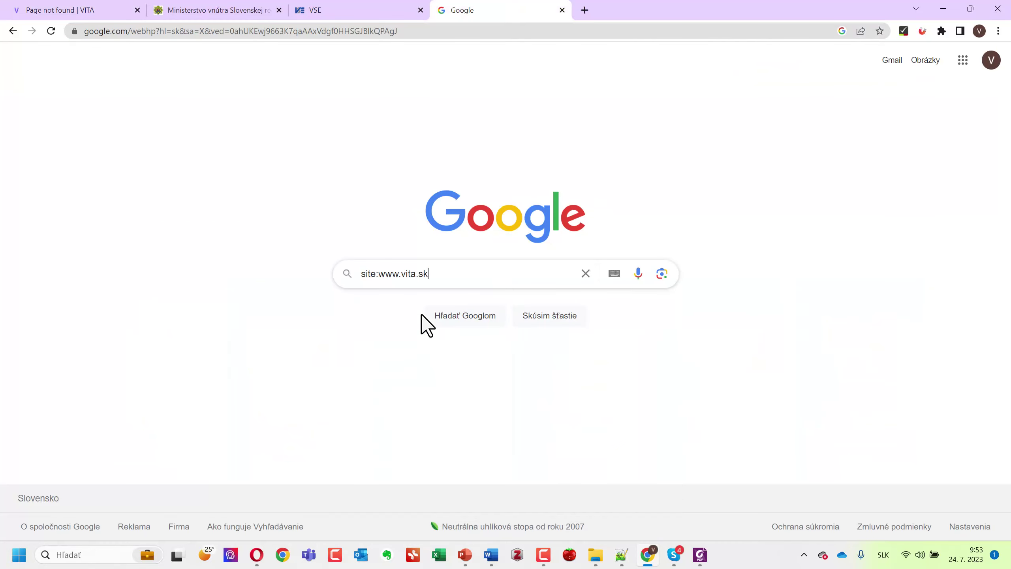
key(Return)
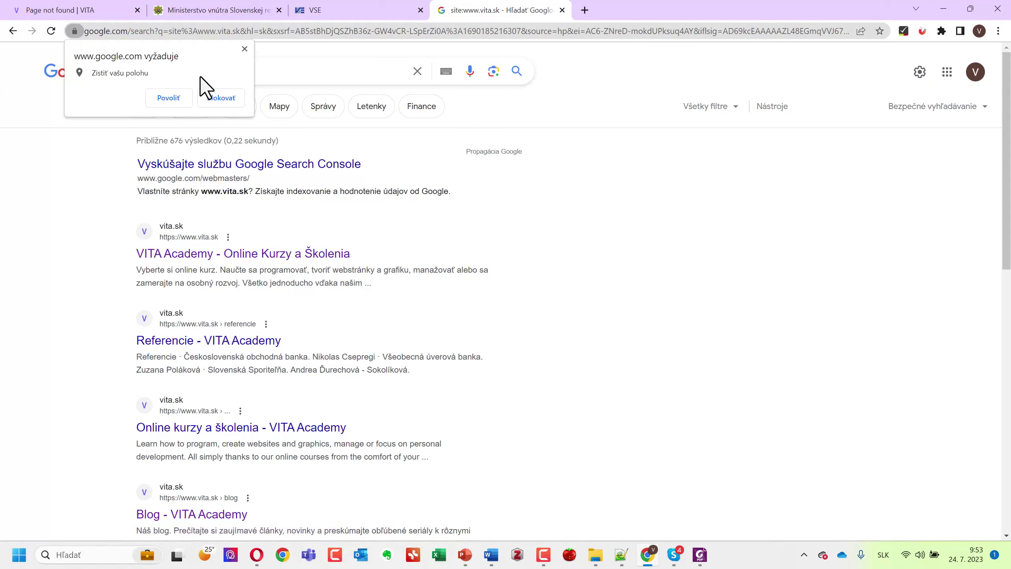
click(244, 49)
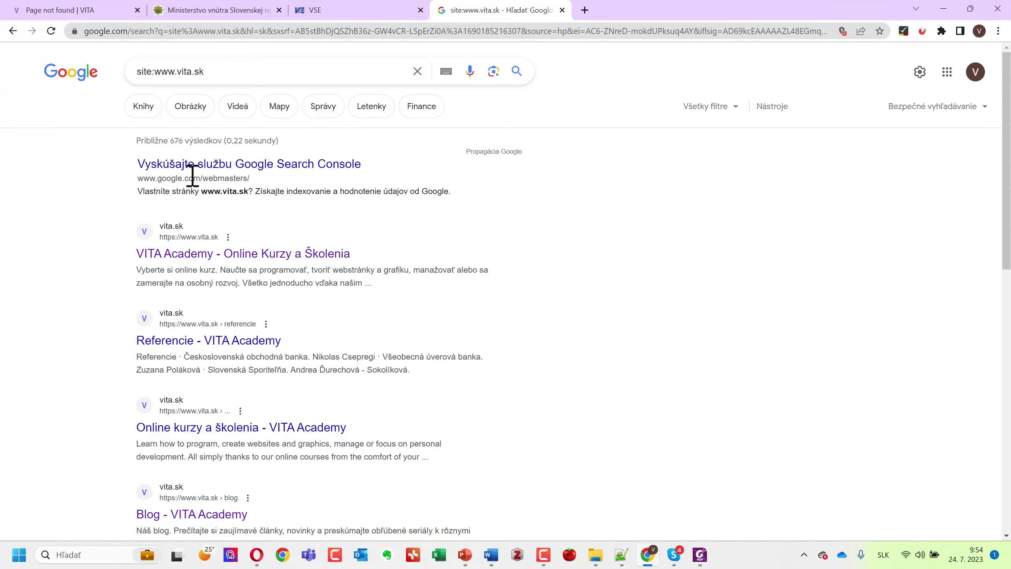
scroll(193, 197, down, 2)
scroll(194, 222, down, 10)
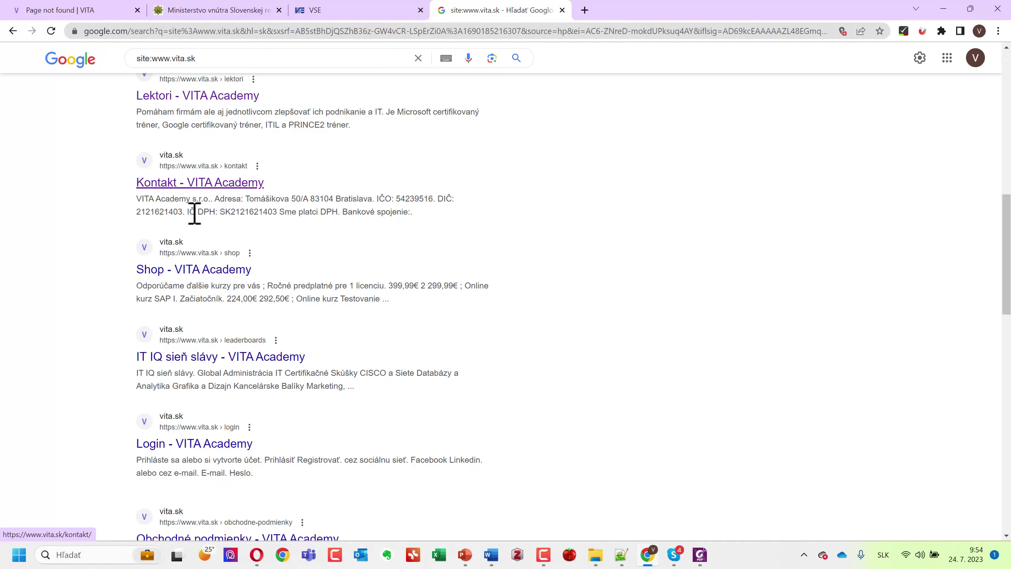
scroll(192, 223, up, 4)
scroll(193, 236, up, 8)
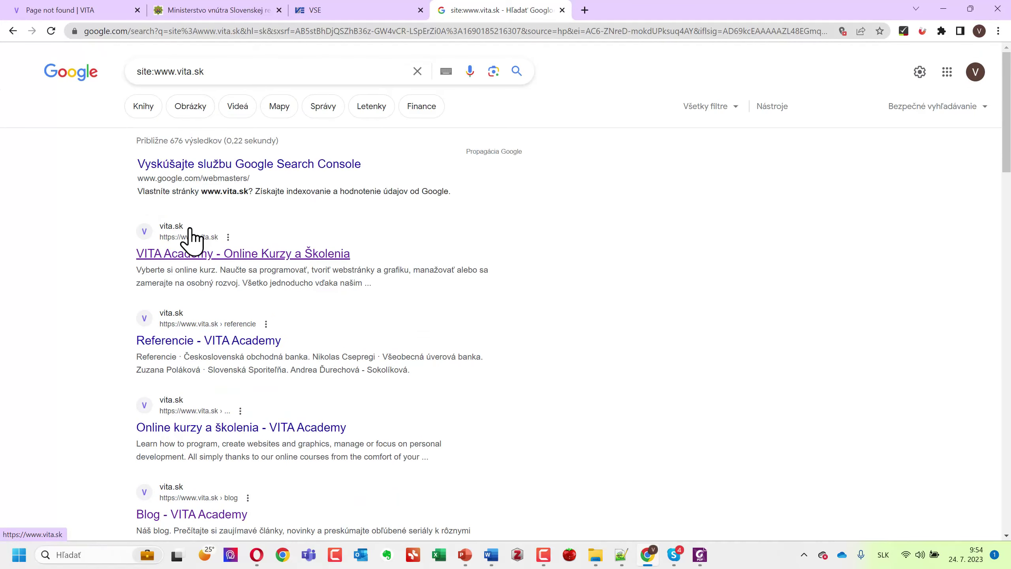
Copy the interior ministry site's address and paste it over the domain in the Google site: query.
click(221, 11)
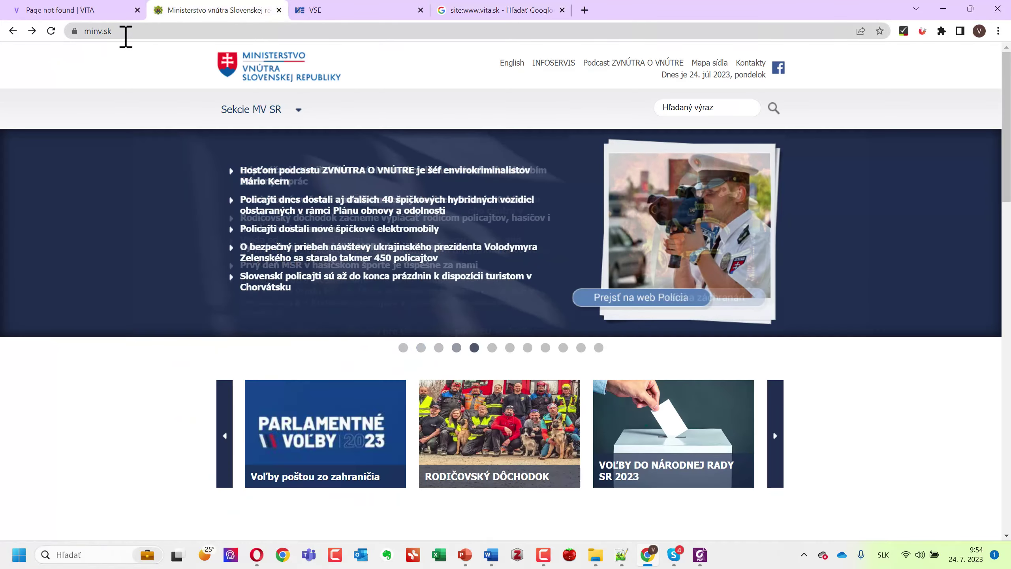
click(124, 32)
click(461, 12)
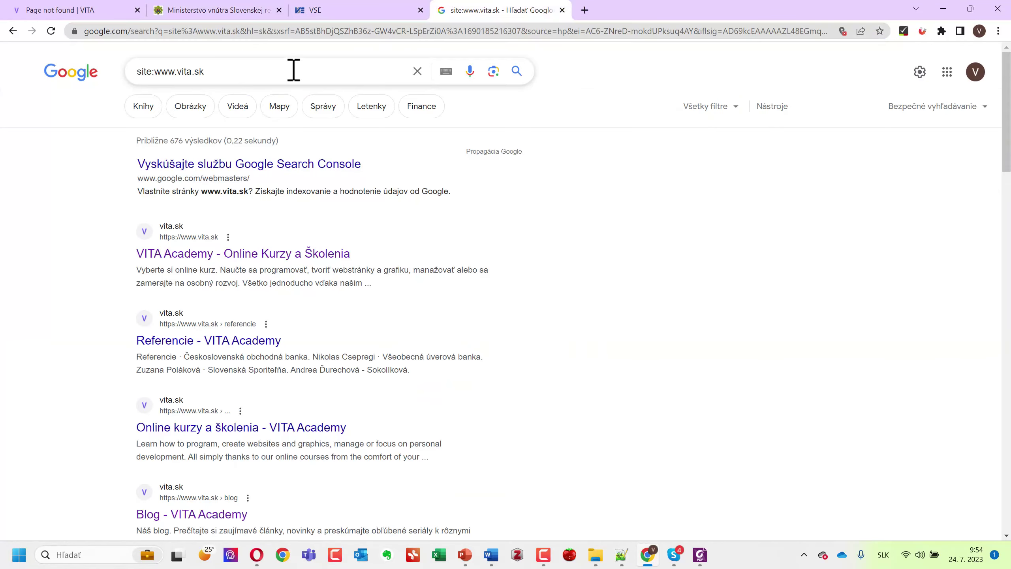
drag(210, 74, 154, 75)
key(ctrl+v)
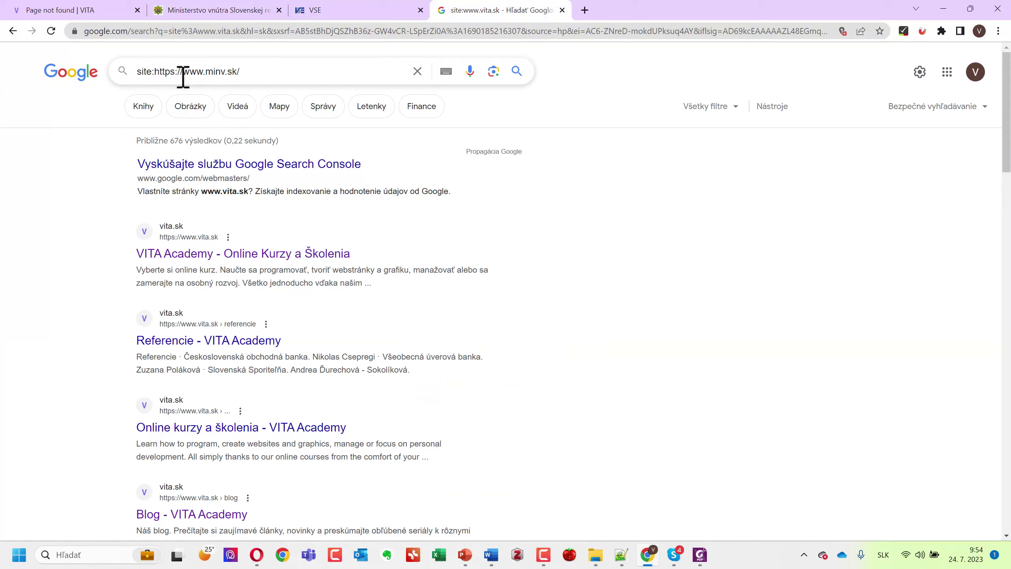
drag(184, 76, 159, 76)
key(BackSpace)
key(BackSpace)
click(218, 72)
key(BackSpace)
key(Return)
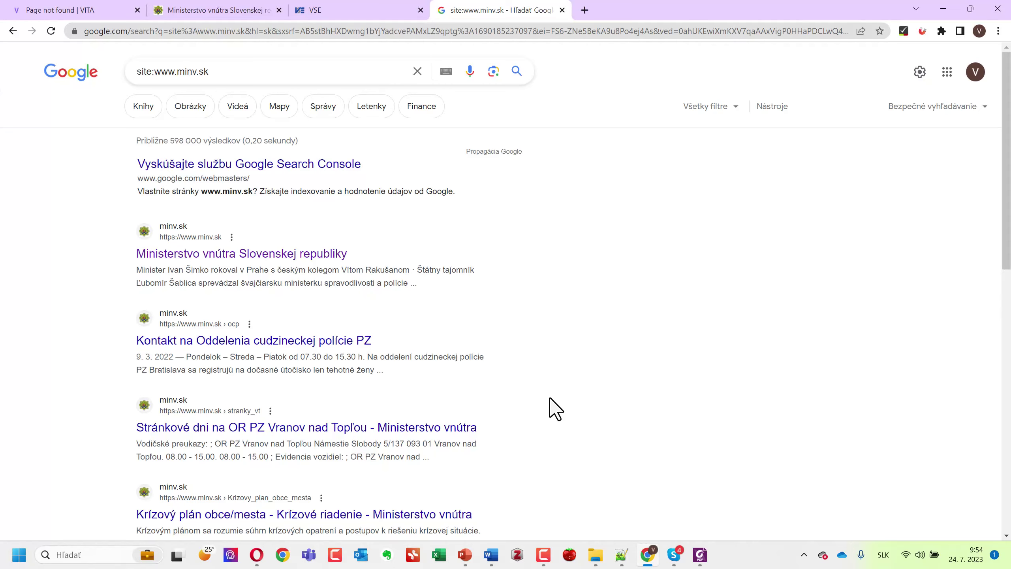
scroll(549, 397, down, 15)
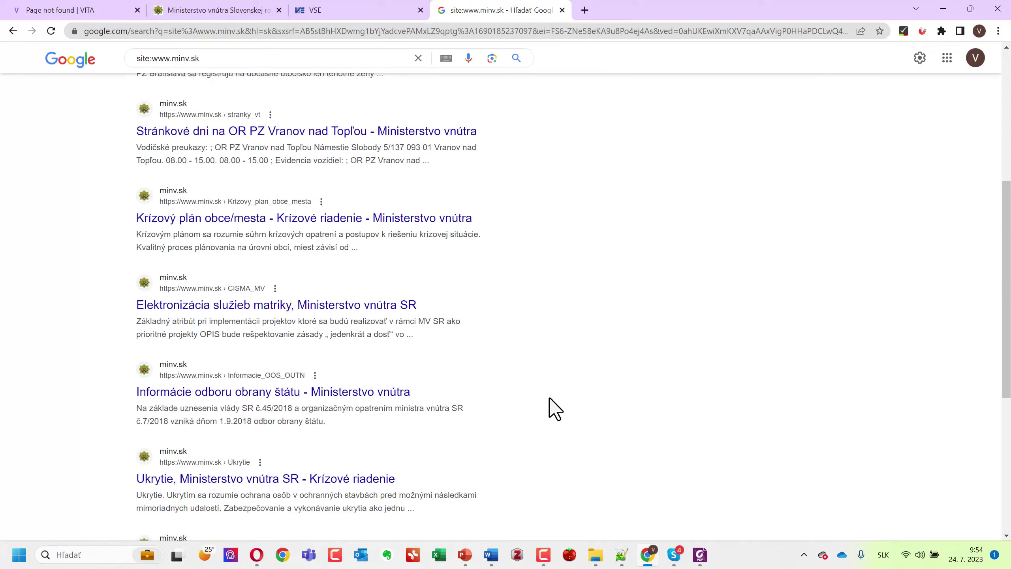
scroll(549, 397, down, 6)
scroll(549, 396, up, 18)
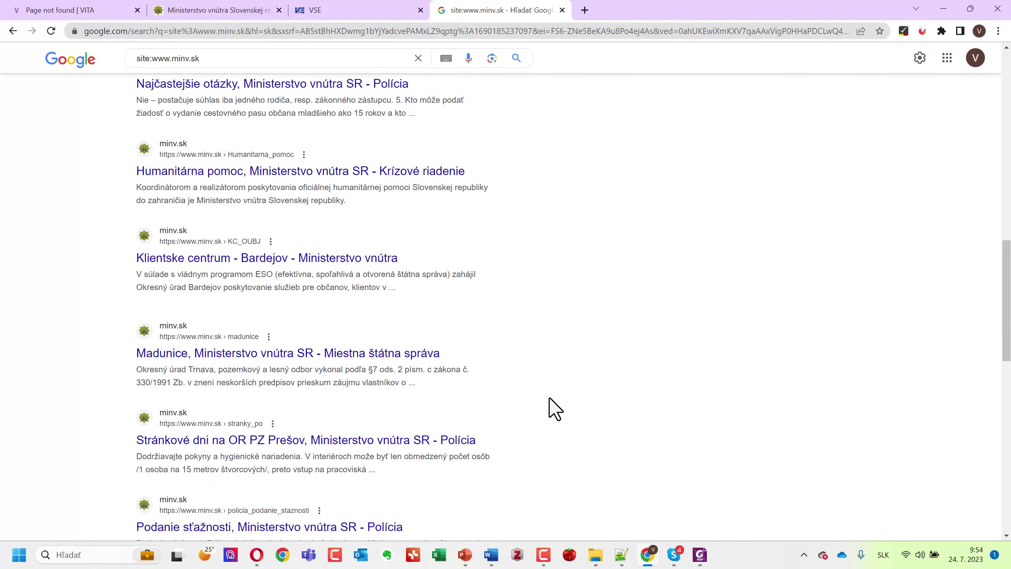
scroll(549, 397, up, 2)
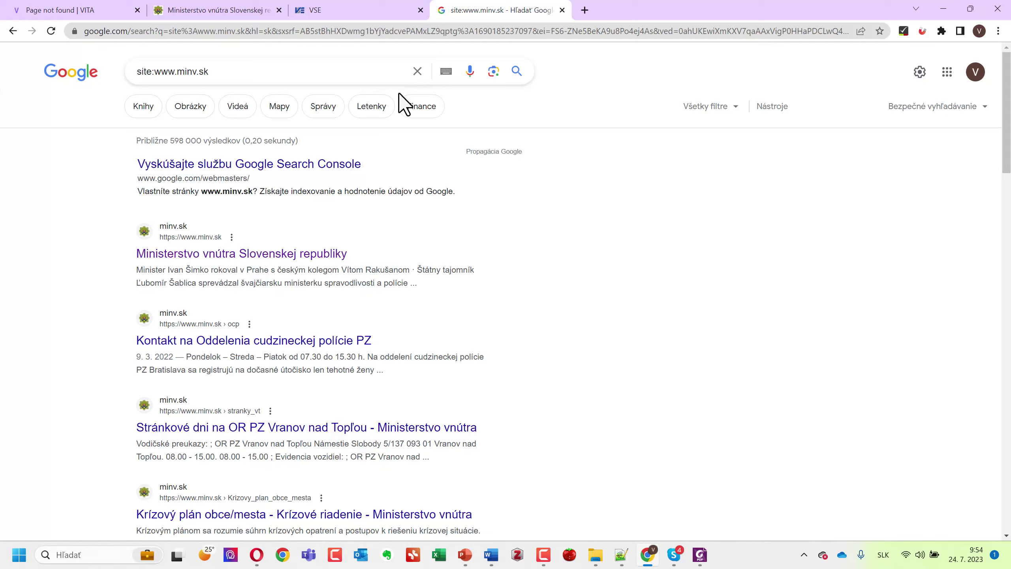
click(349, 12)
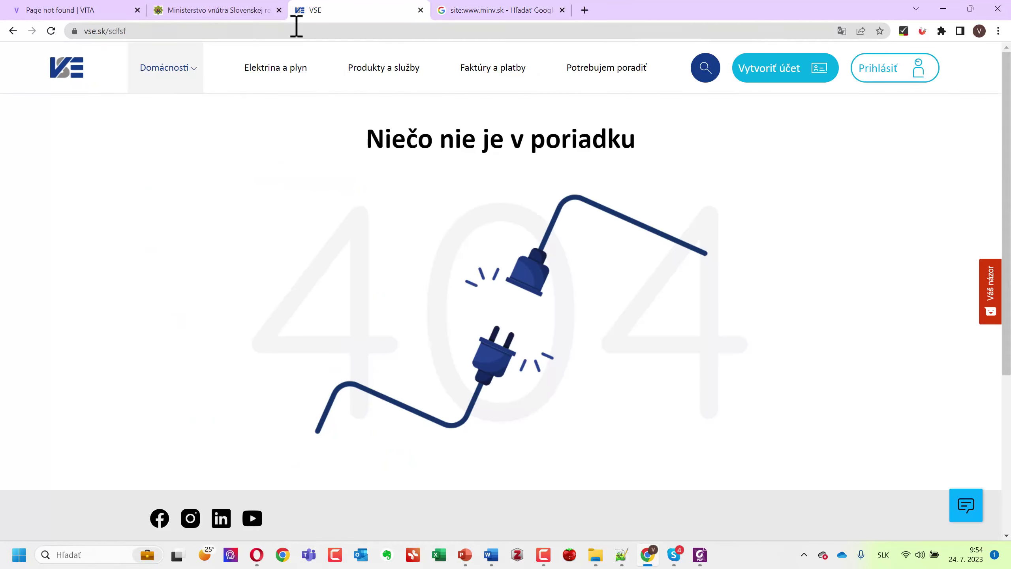
click(118, 31)
click(110, 31)
drag(153, 31, 115, 31)
click(504, 10)
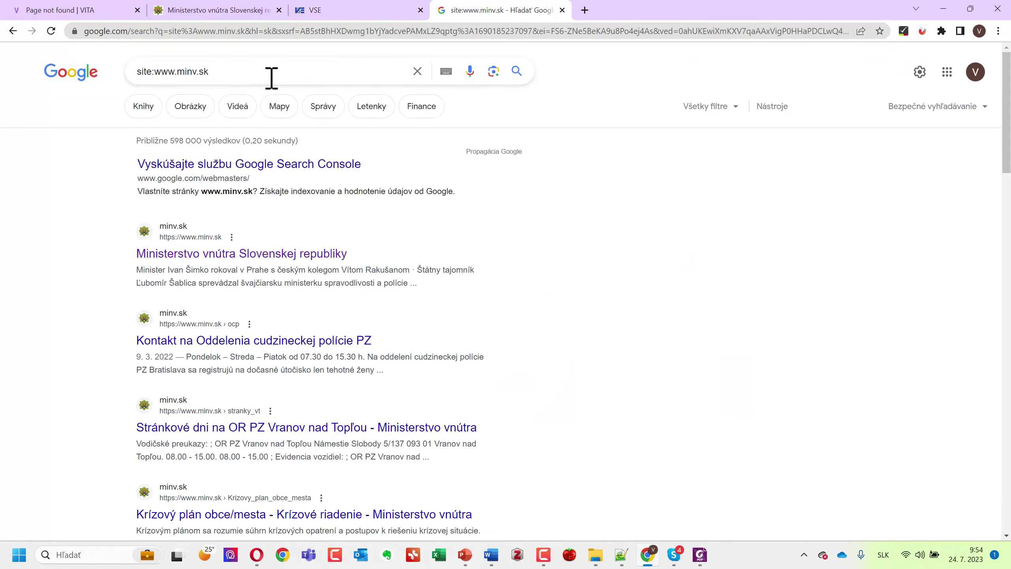
drag(239, 74, 157, 76)
key(ctrl+v)
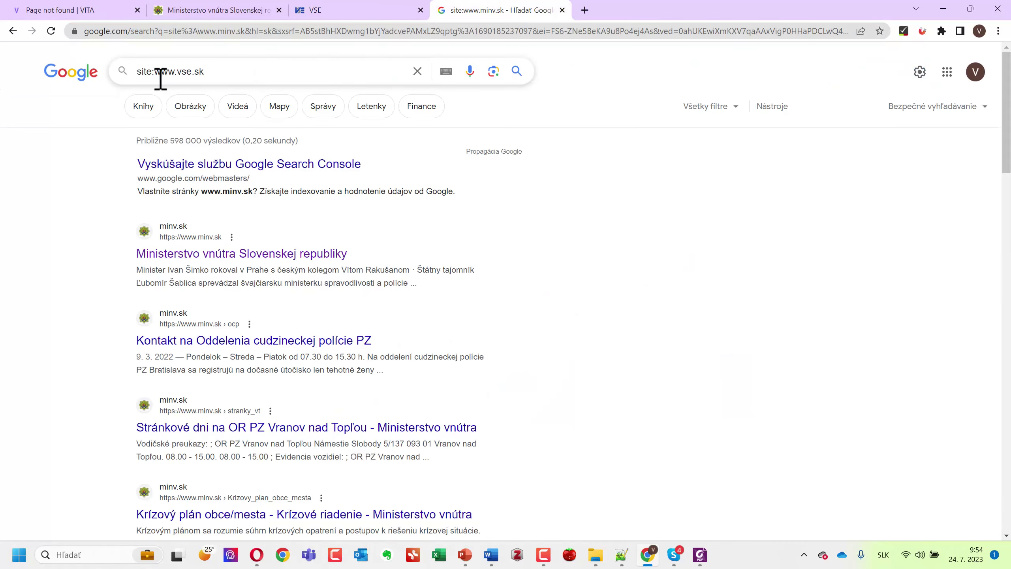
key(Return)
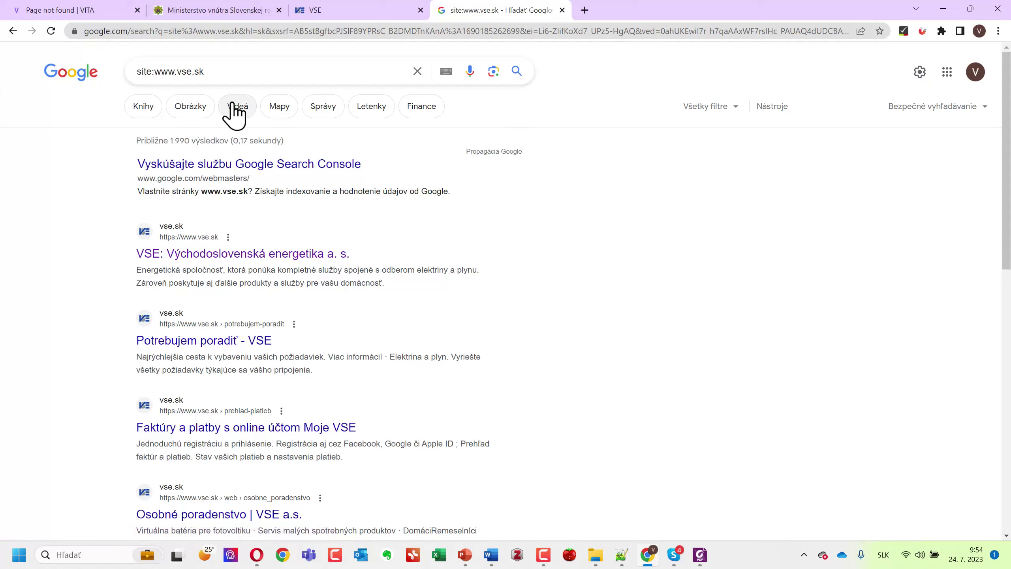
triple_click(236, 73)
click(650, 277)
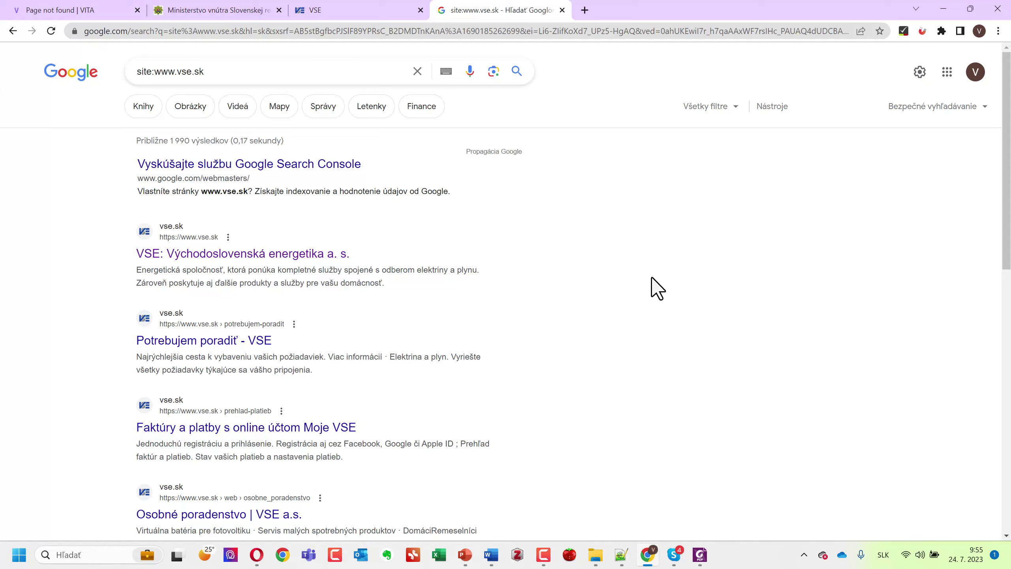
click(674, 554)
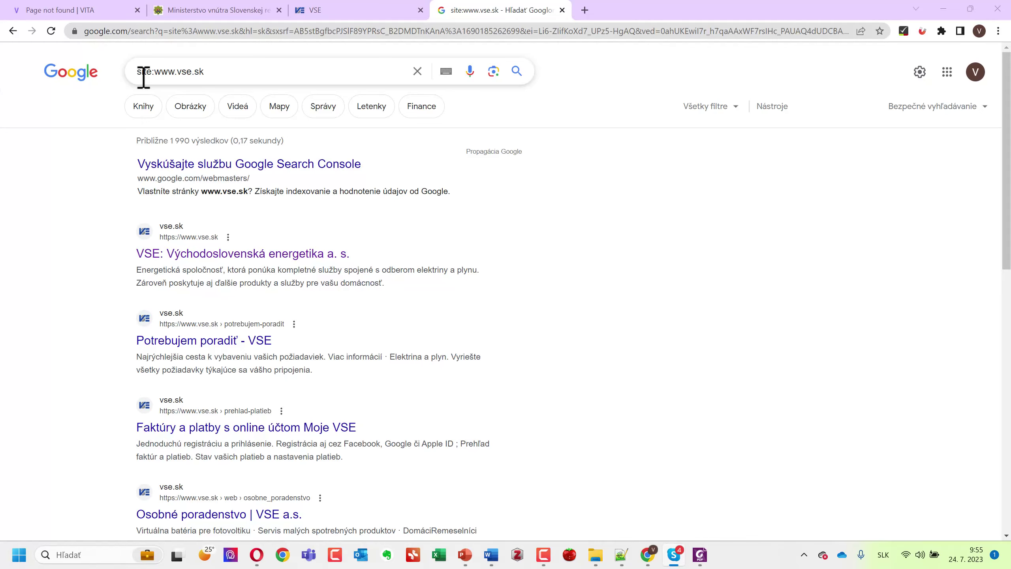
Open a new tab in the browser.
click(584, 11)
text(g)
key(Return)
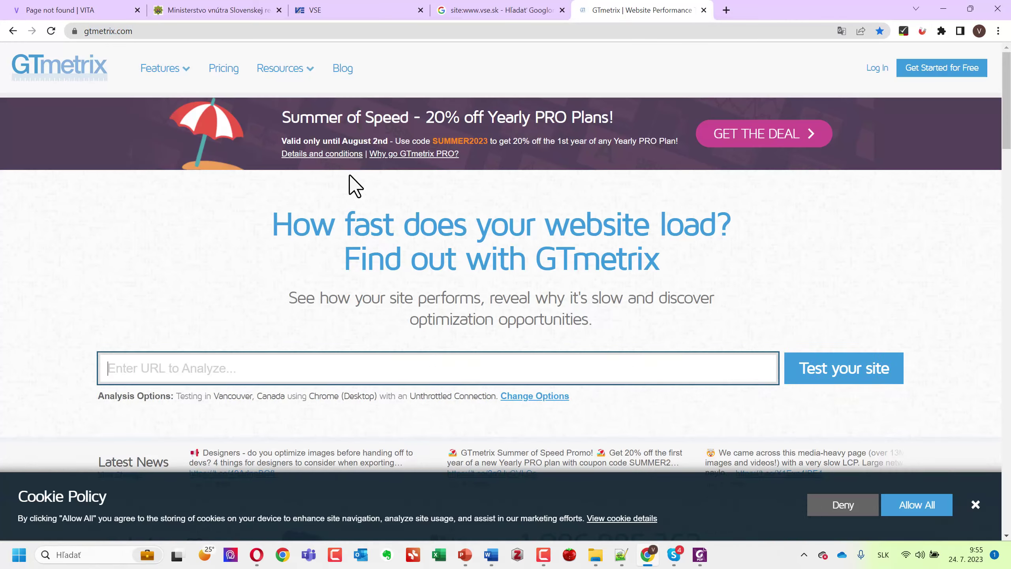
click(12, 31)
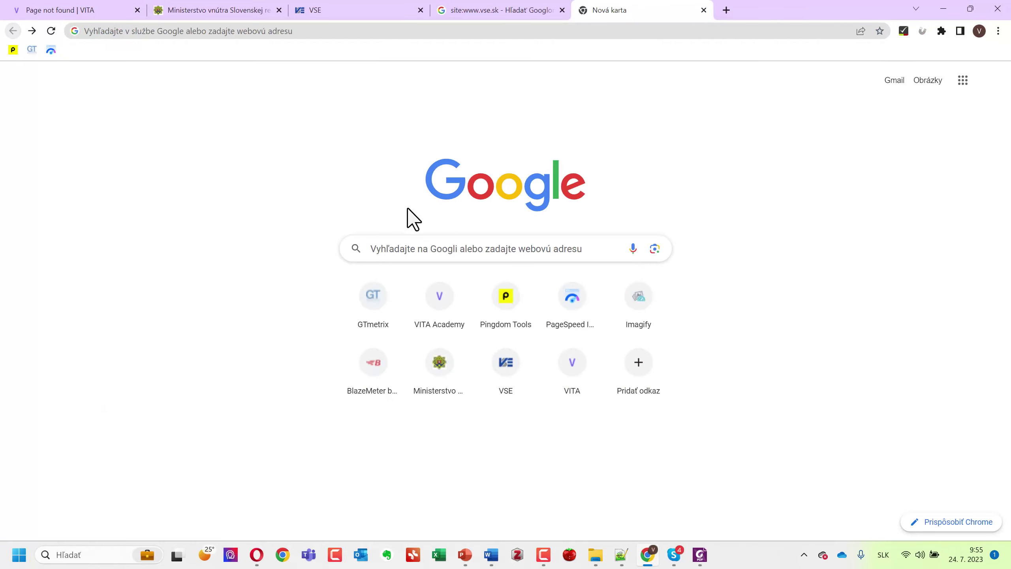
Search Google for screaming frog, open the Screaming Frog SEO Spider Website Crawler result, and dismiss the translation offer.
click(386, 248)
text(screa)
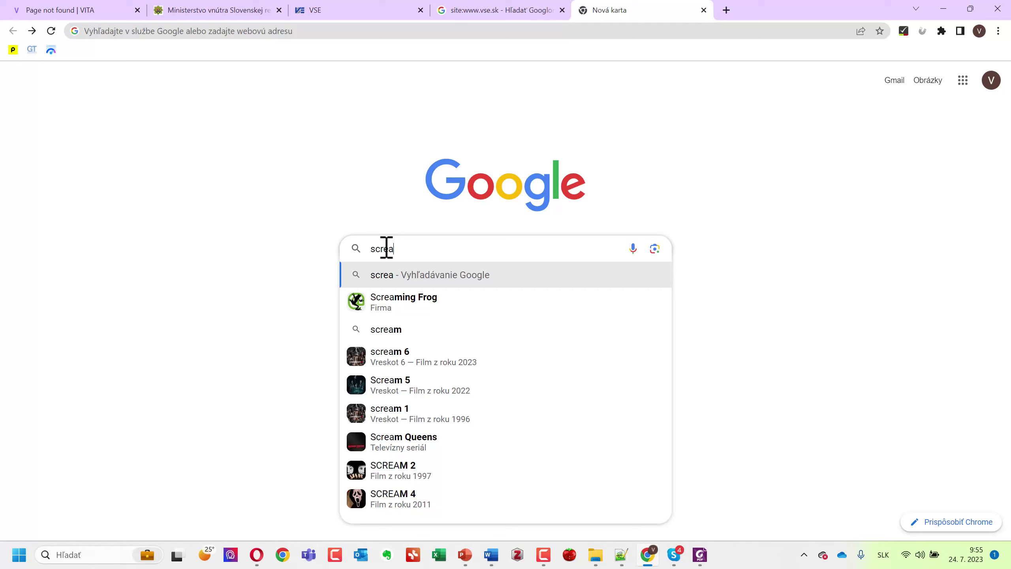
key(Down)
key(Return)
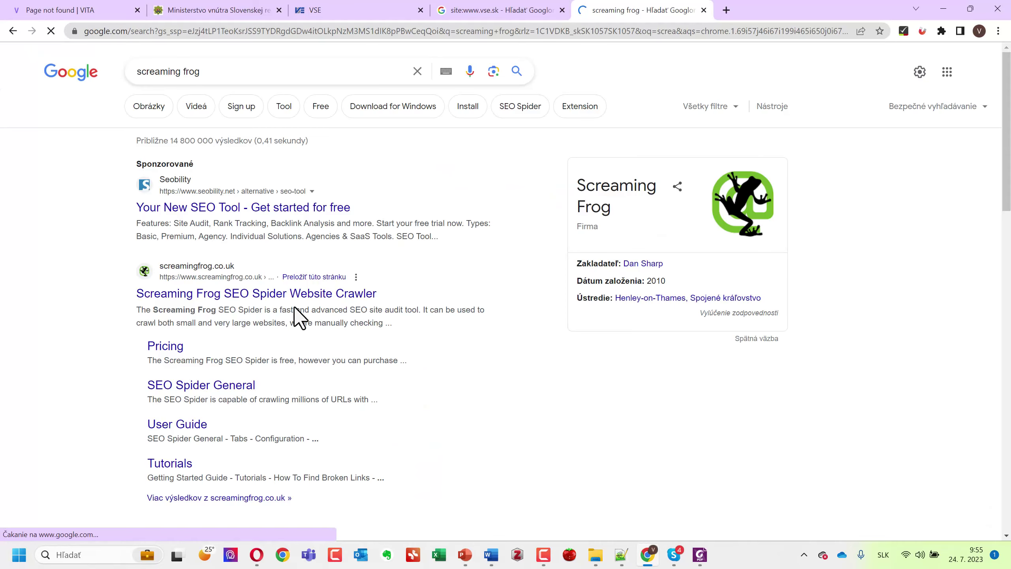
click(228, 297)
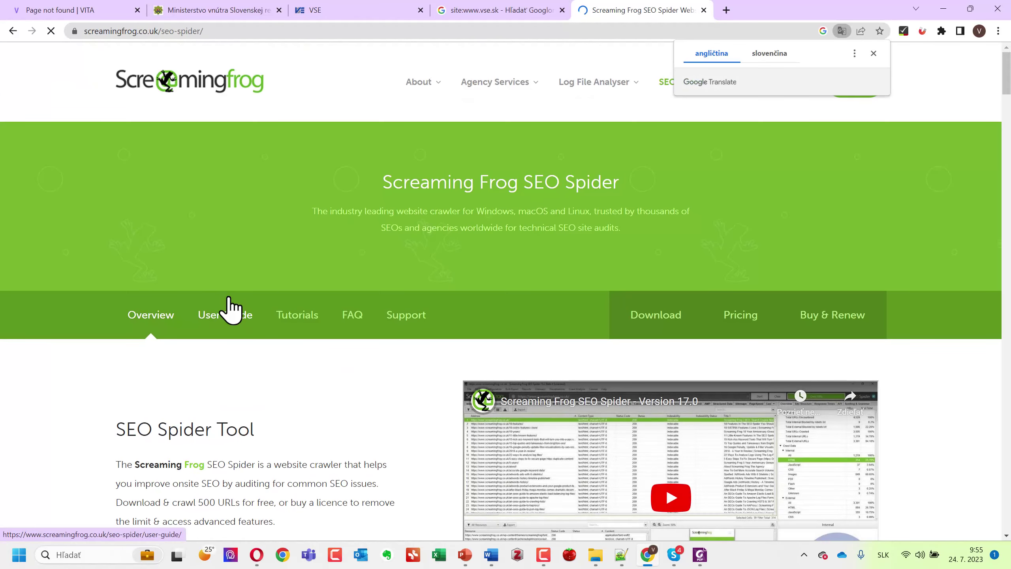
click(873, 53)
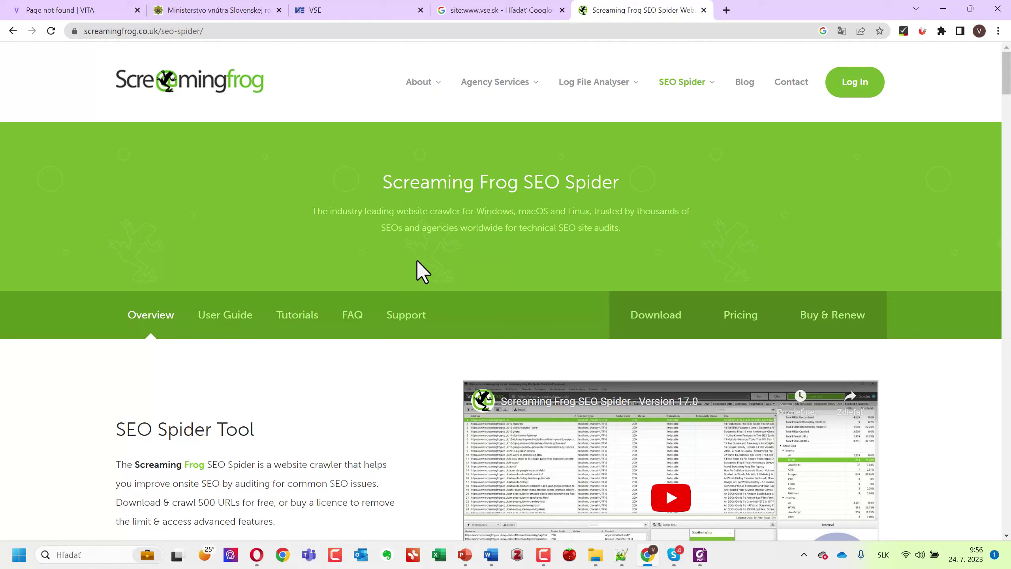
View the SEO Spider download offer for Windows and close it without downloading.
click(649, 316)
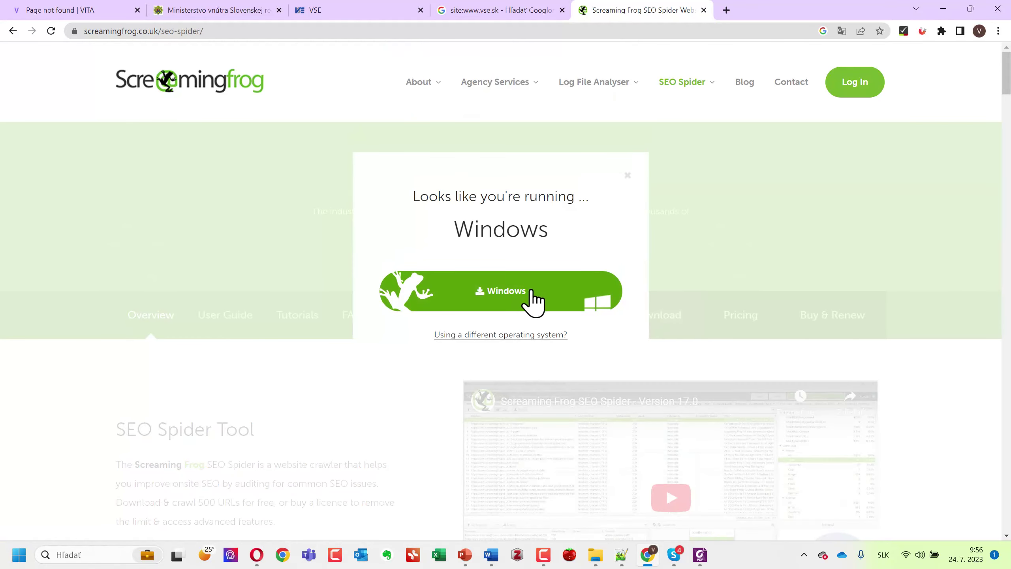
click(628, 176)
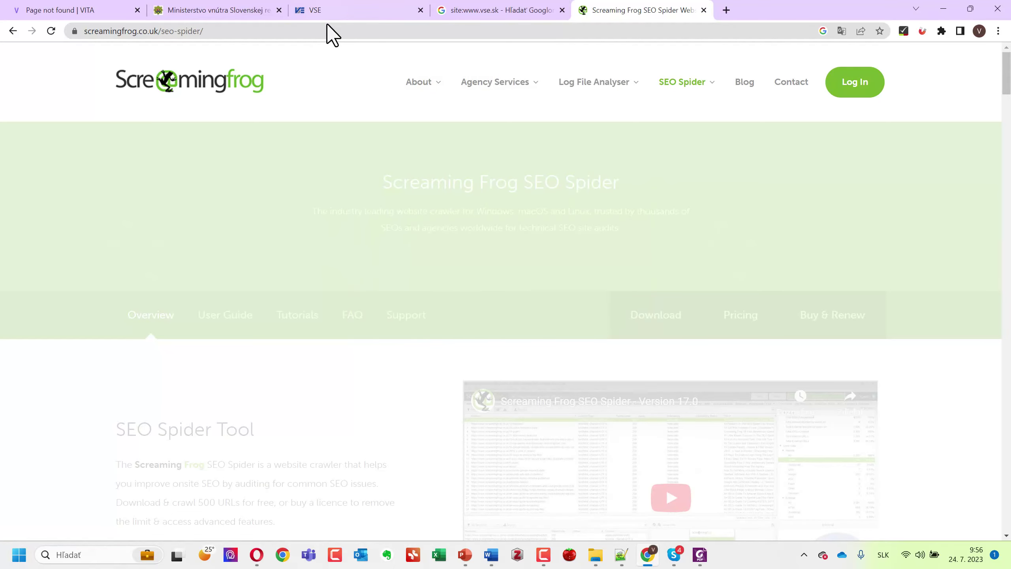
Copy the SEO Spider page's full address and switch to Skype.
click(327, 31)
key(ctrl+a)
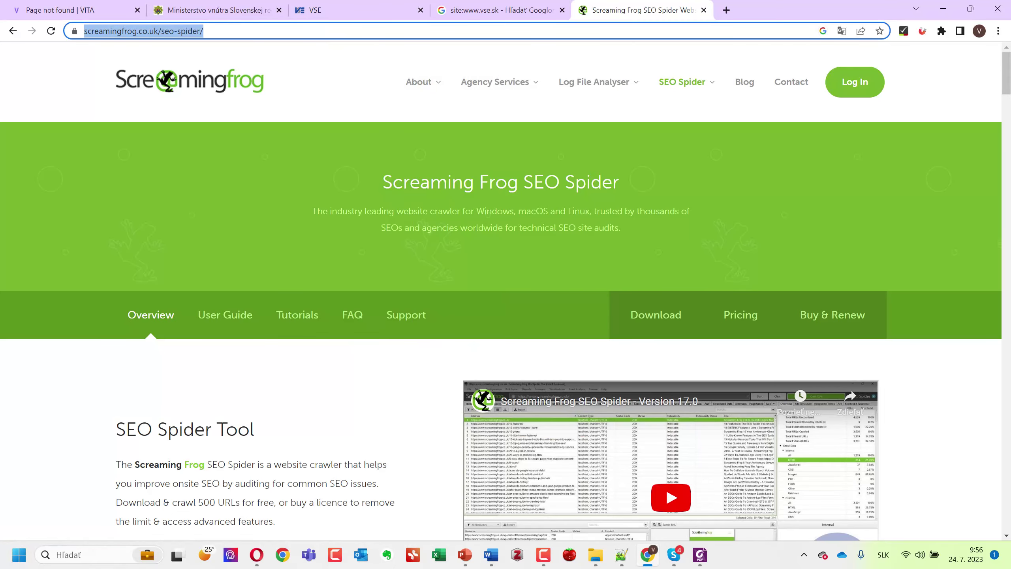
key(alt+Tab)
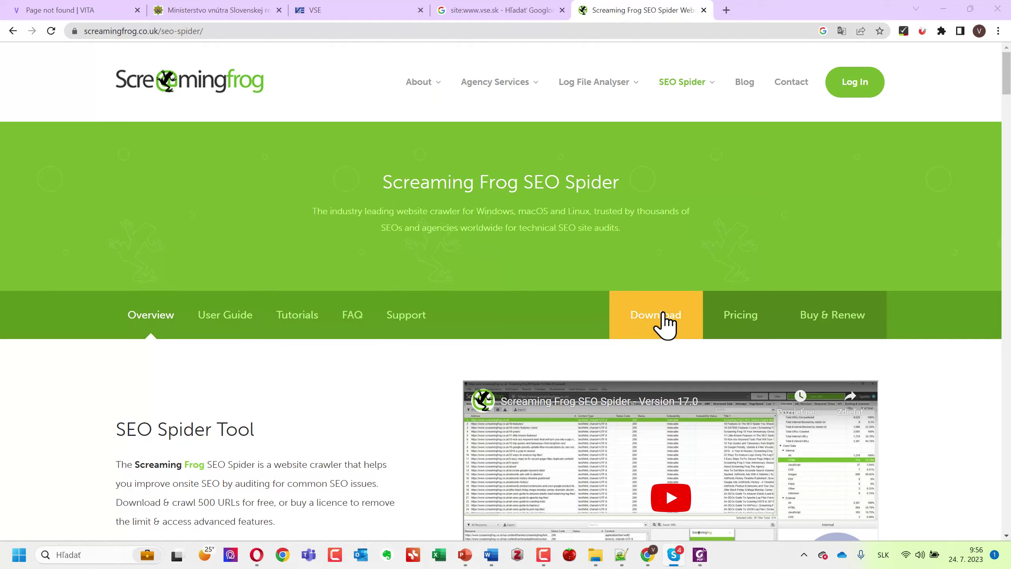
scroll(661, 315, down, 1)
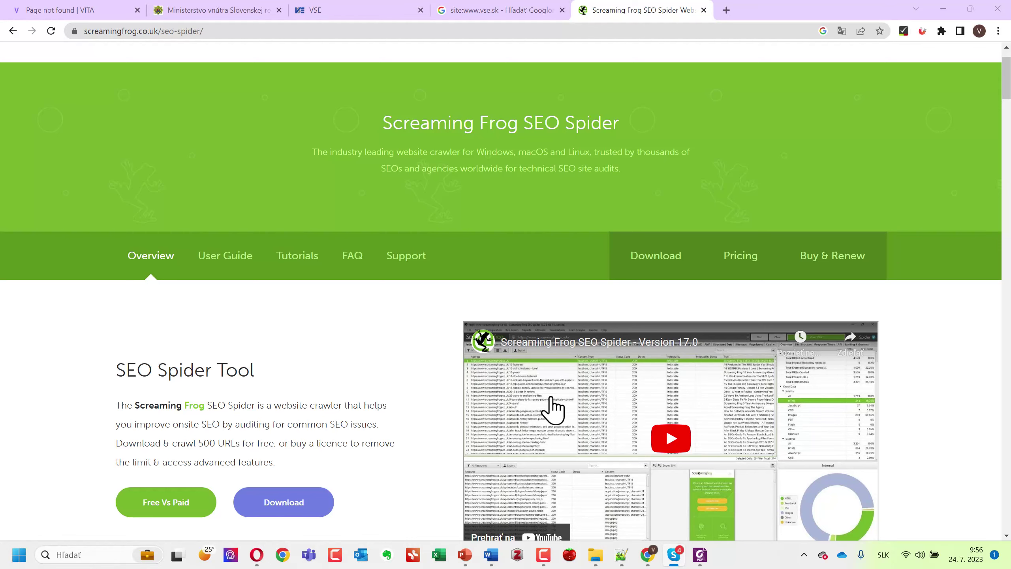
Search Google for java in a new browser tab, open the Java | Oracle site, and accept all its cookies.
click(725, 11)
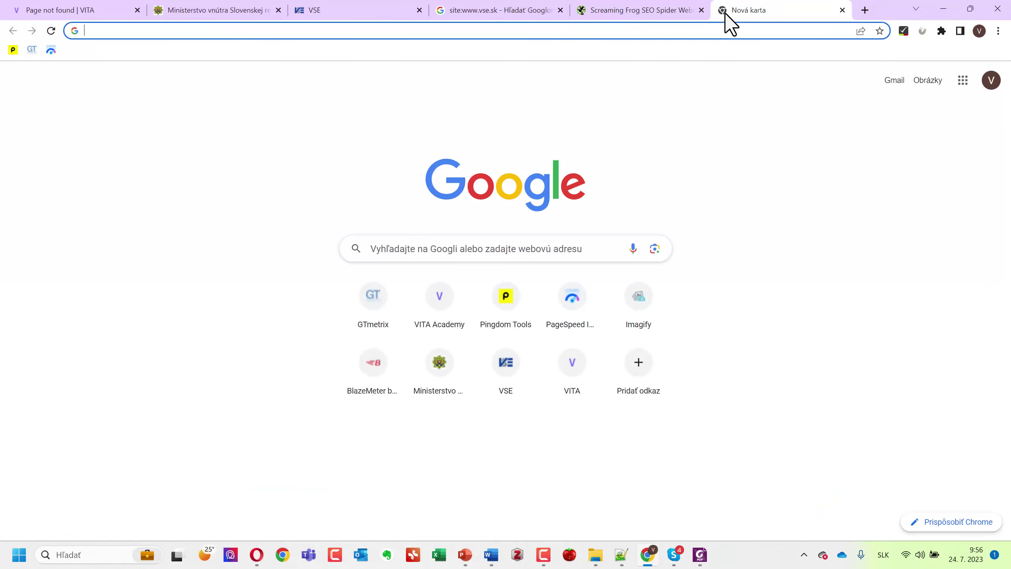
text(java)
key(Return)
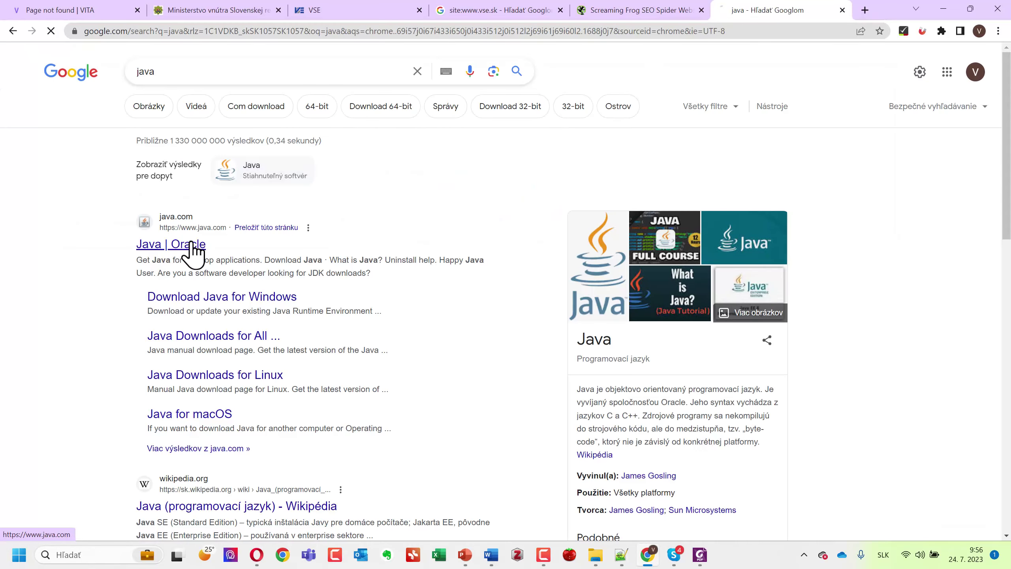
click(190, 244)
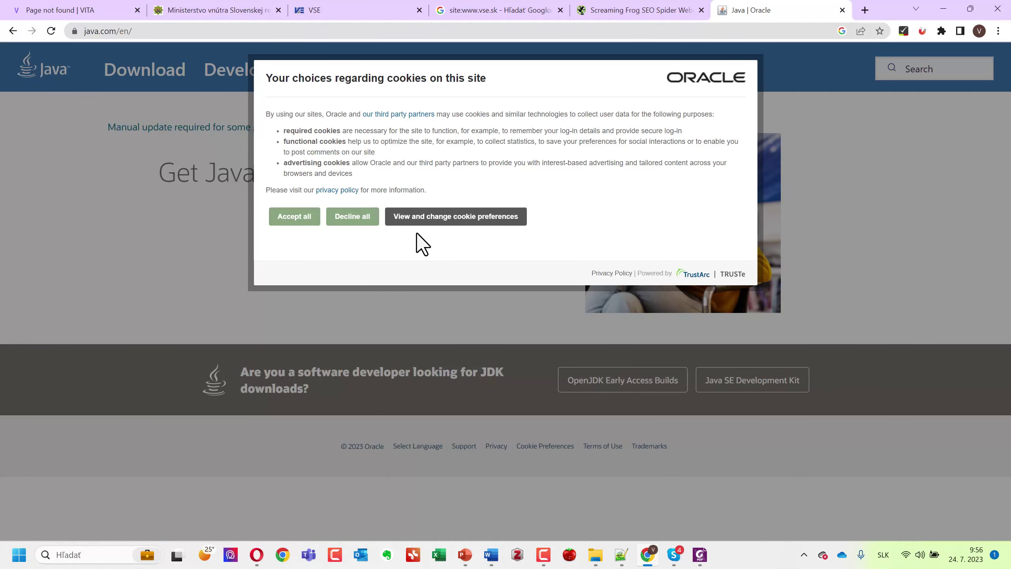
click(311, 216)
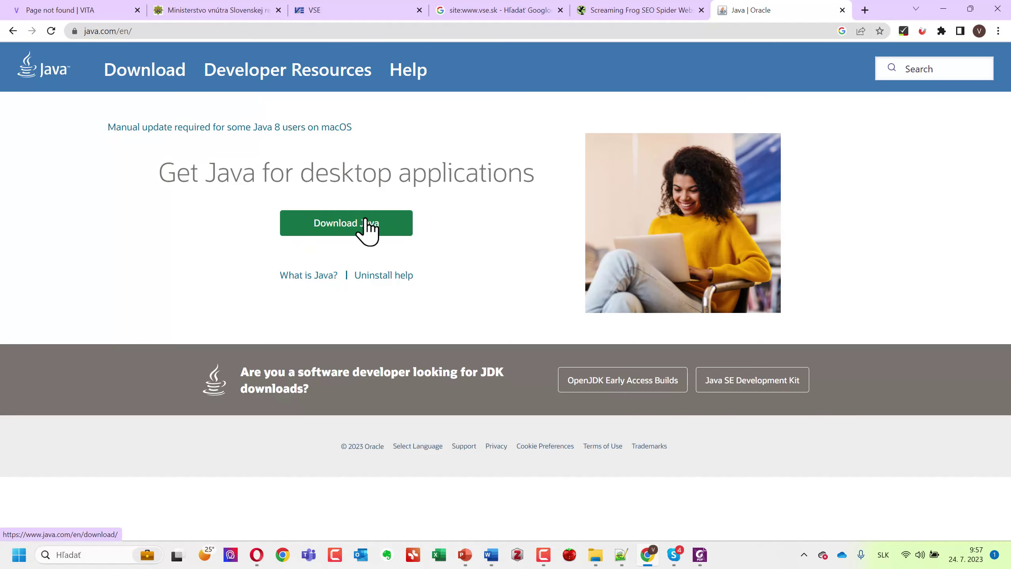
Return to the Screaming Frog SEO Spider page and start downloading the Windows installer.
click(637, 15)
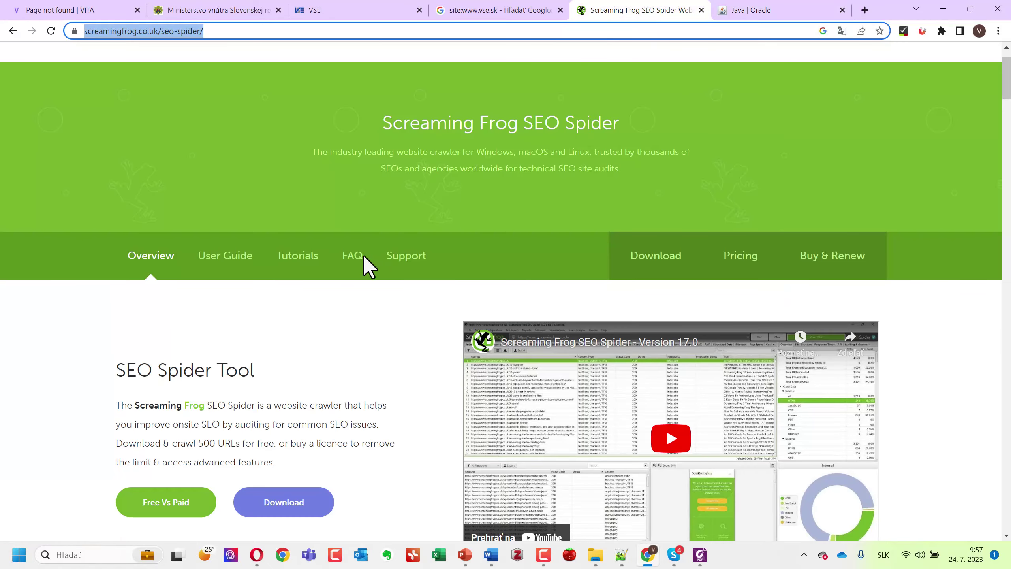
click(655, 255)
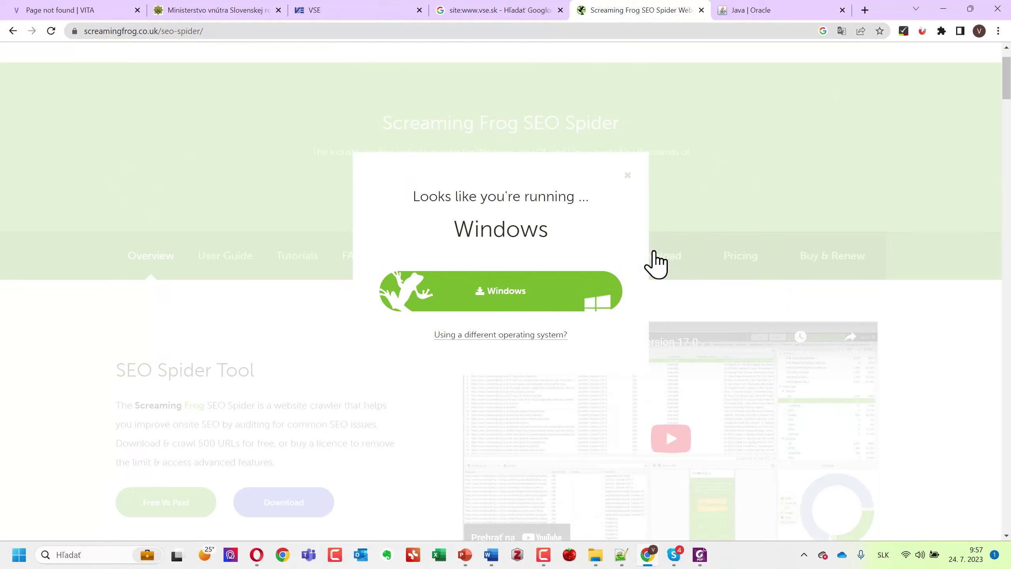
click(525, 301)
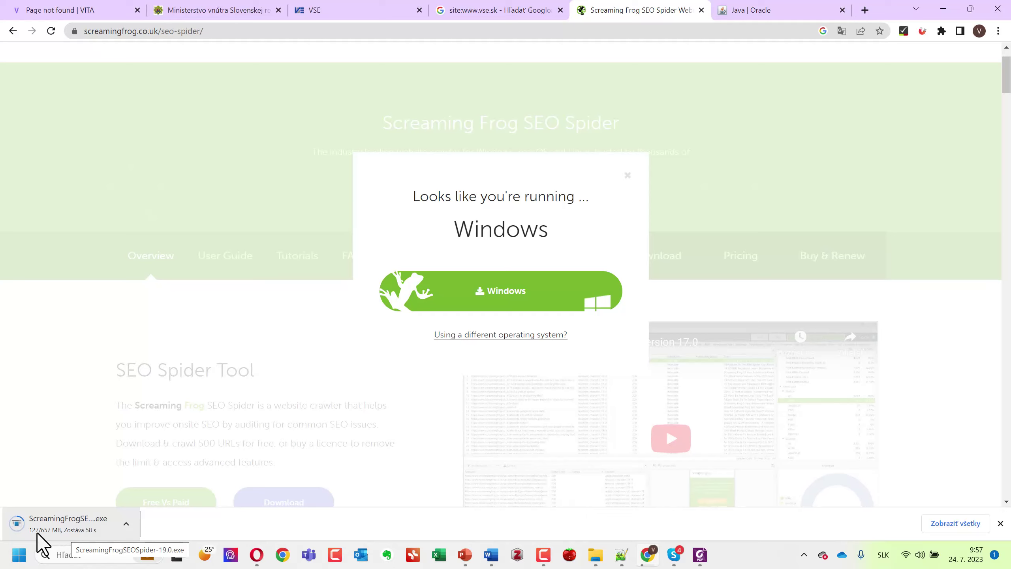
Cancel the running ScreamingFrogSEOSpider-19.0.exe download and close the download dialog.
click(126, 524)
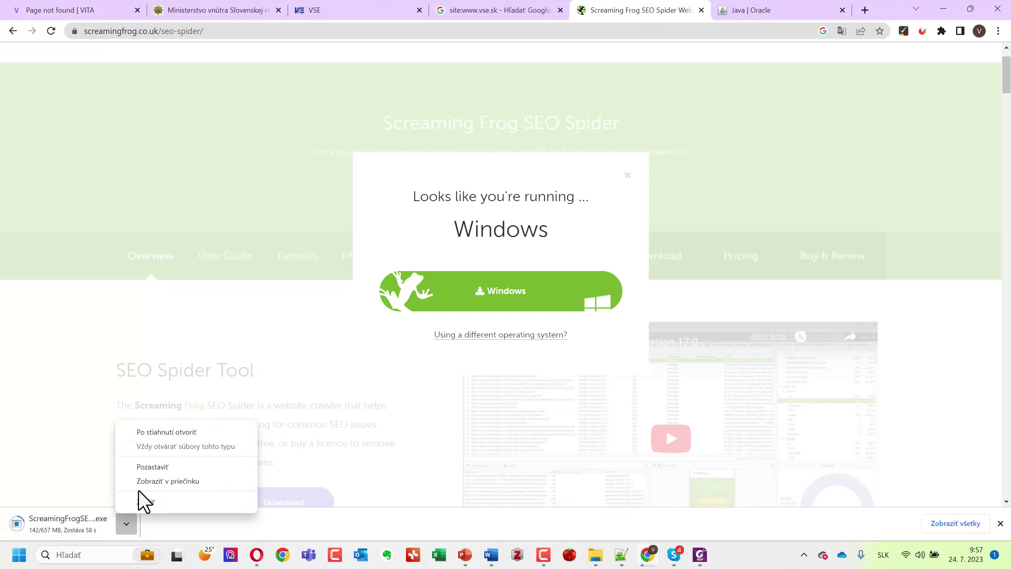
click(141, 503)
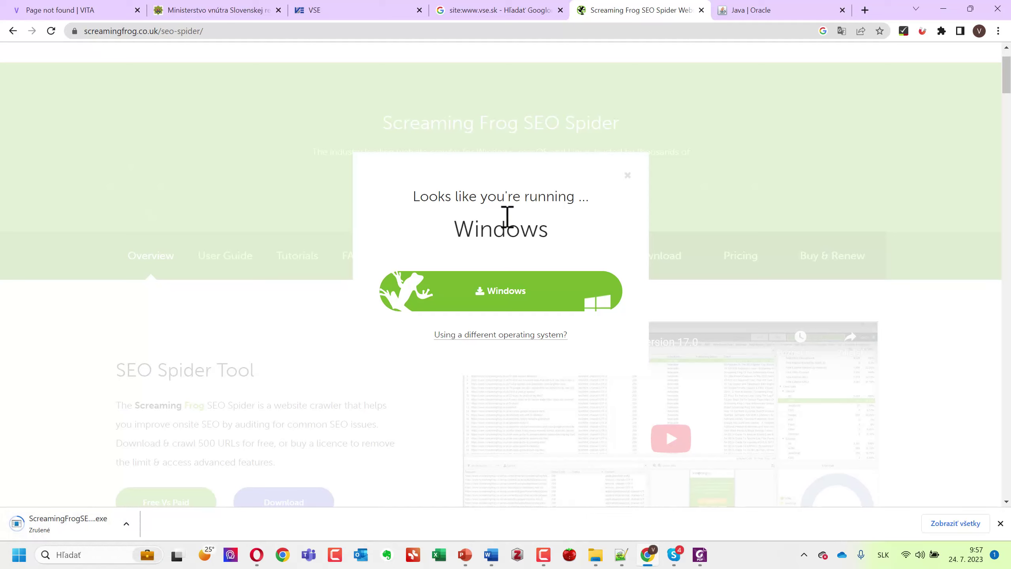
click(629, 175)
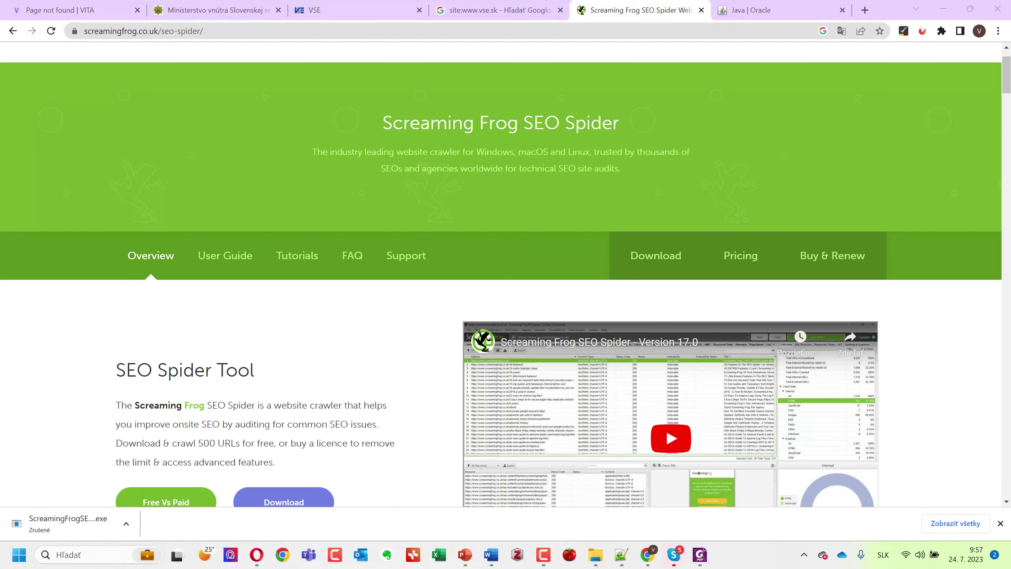
Search the installed applications for Screaming Frog SEO Spider and launch it.
click(18, 554)
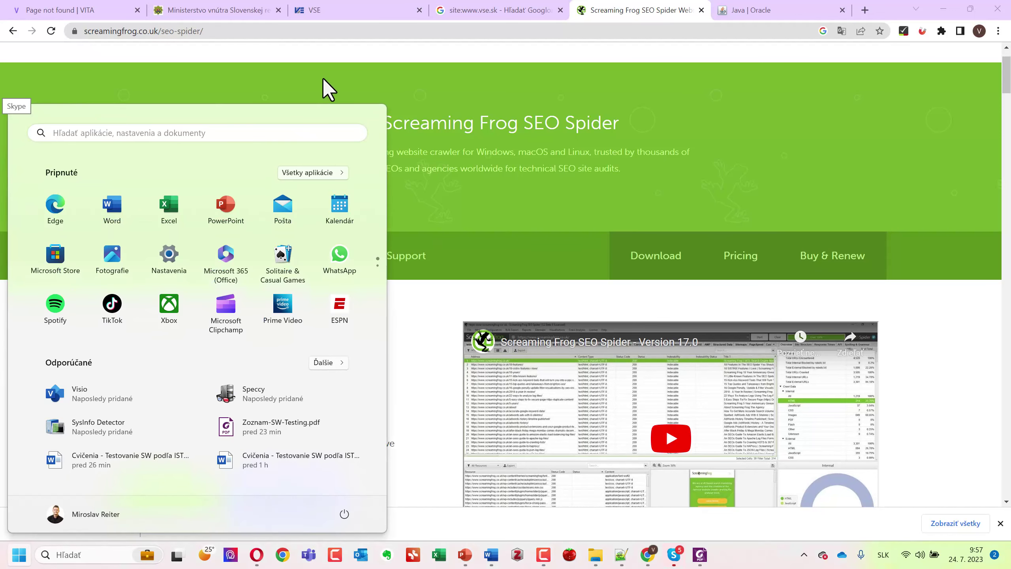
click(240, 140)
text(scr)
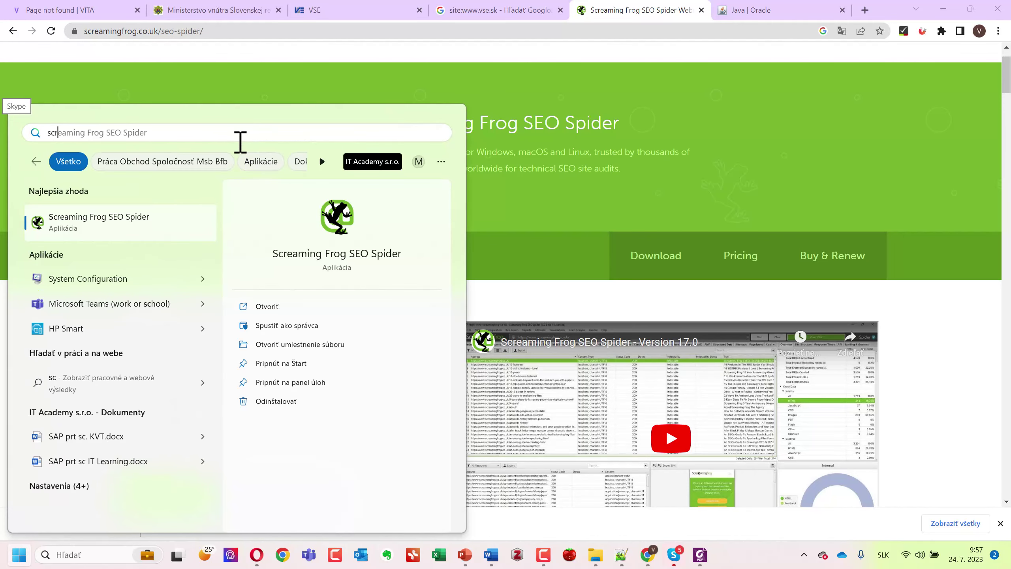
text(e)
click(125, 232)
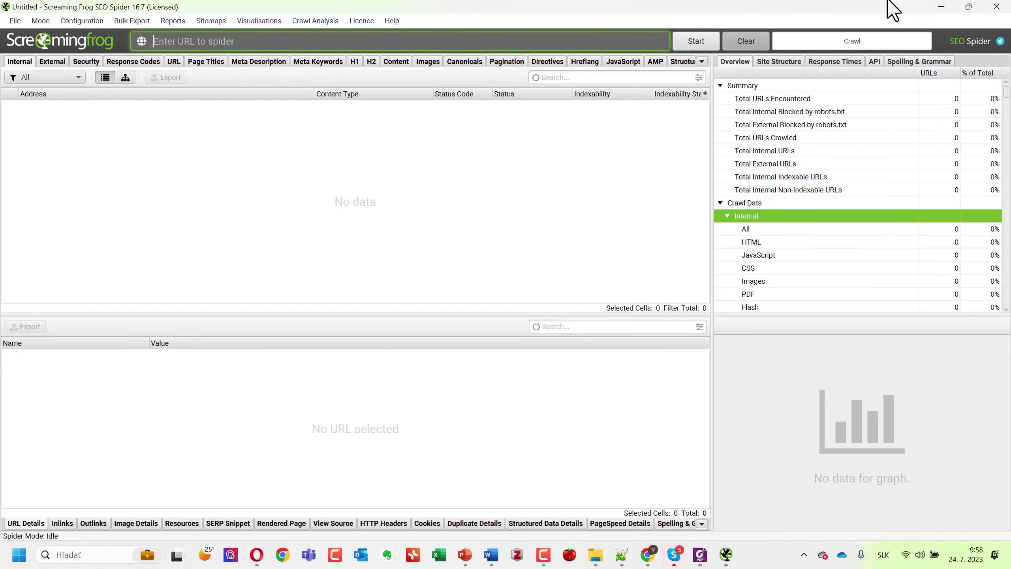
click(940, 8)
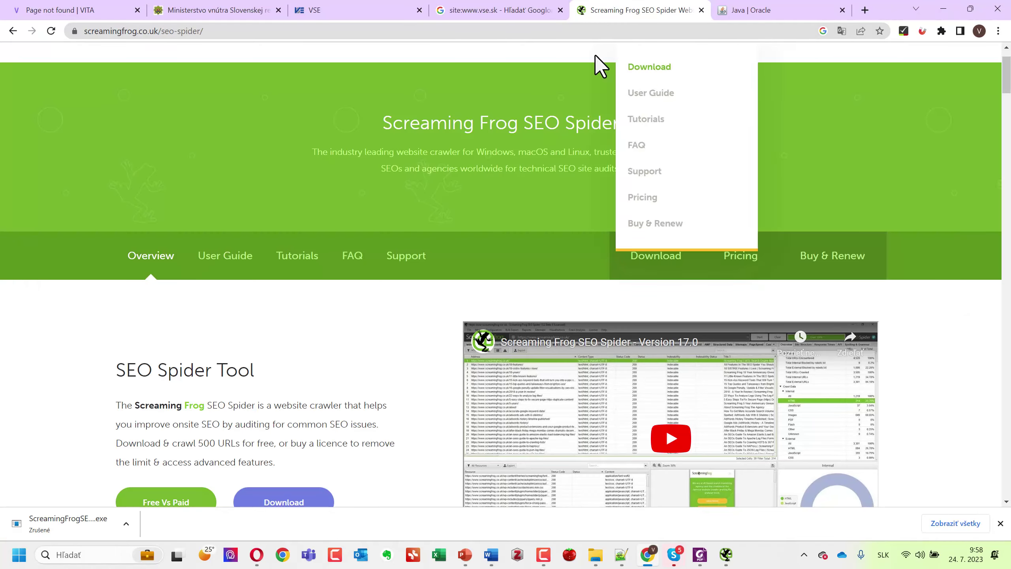
click(302, 10)
click(95, 11)
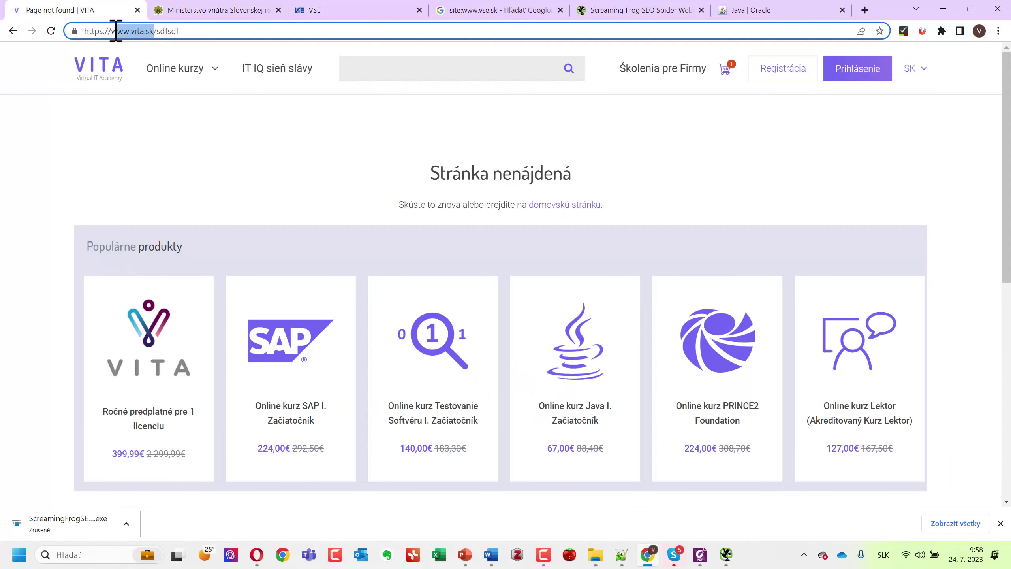
click(943, 8)
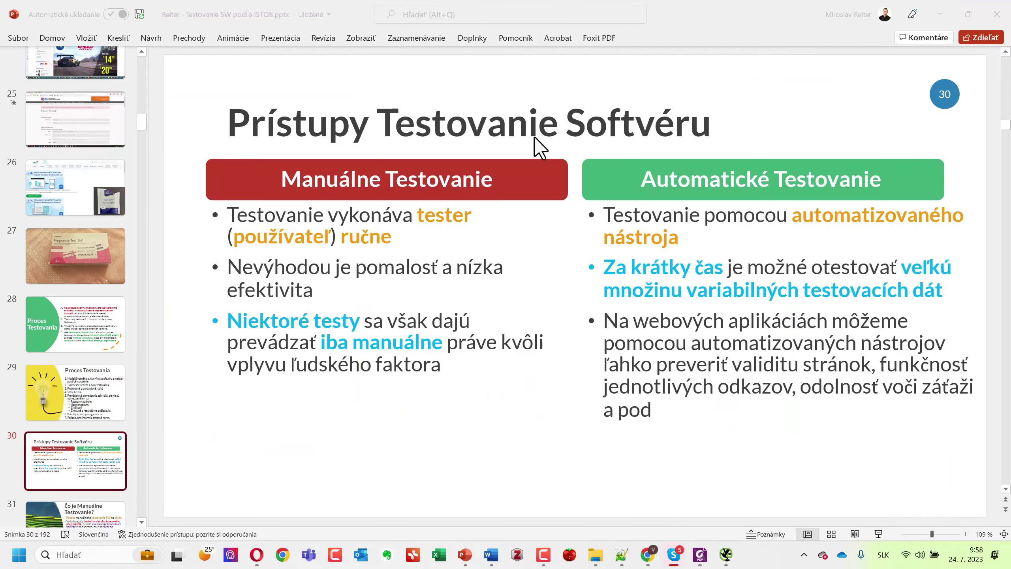
click(725, 555)
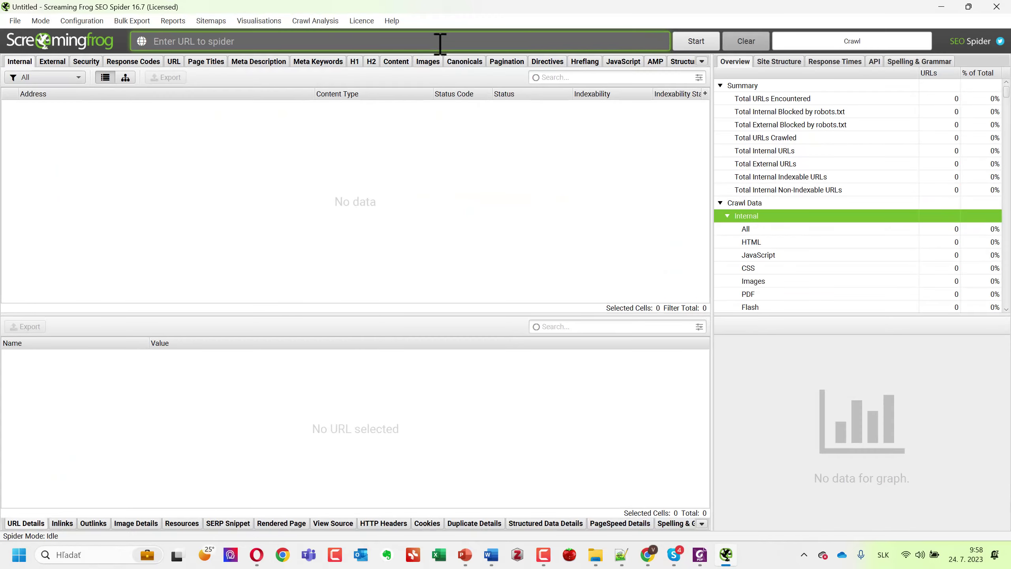
text(www.vita.sk)
click(688, 42)
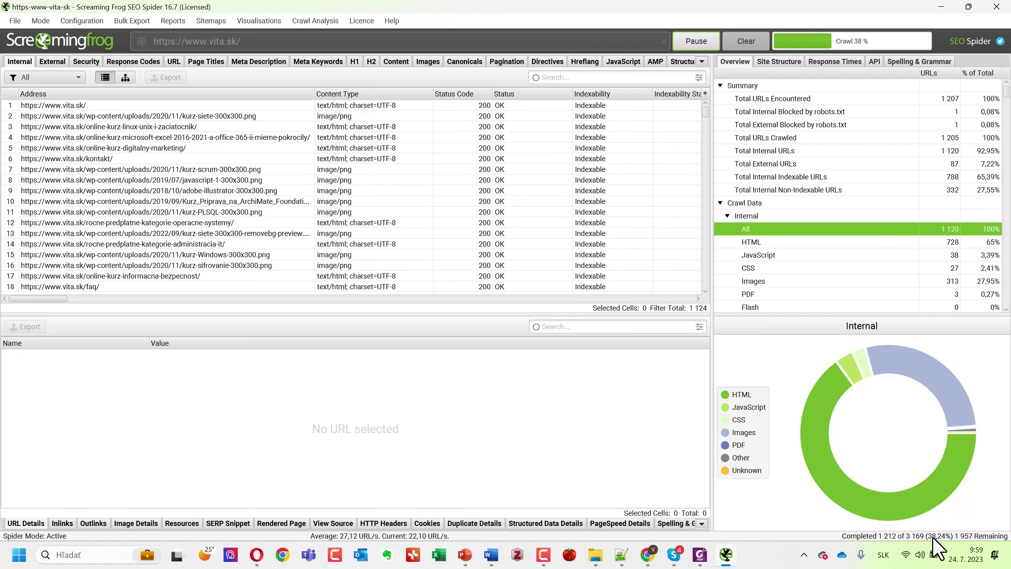
Sort the crawled internal VITA URLs by status code in descending order.
scroll(626, 175, down, 1)
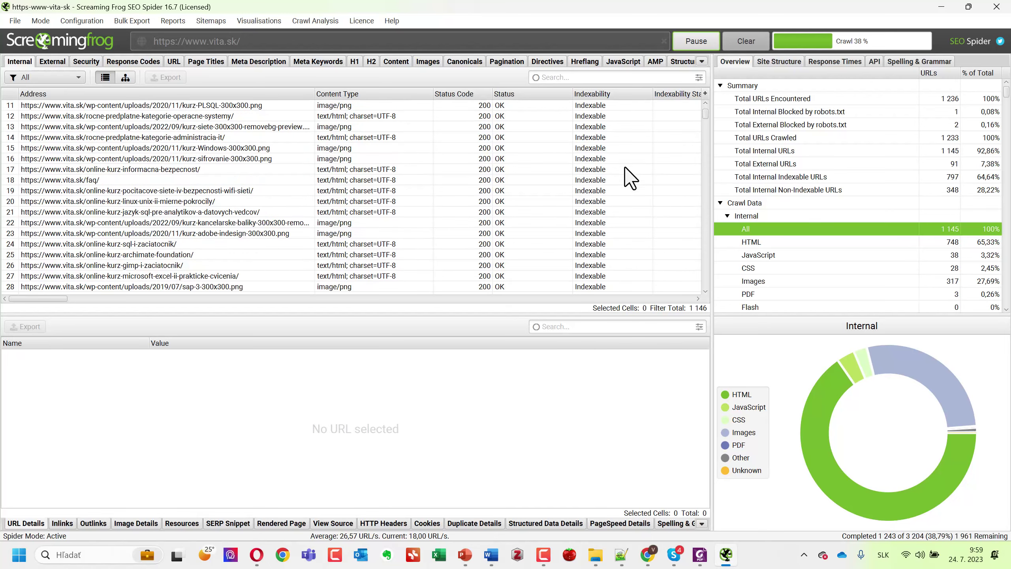
scroll(626, 175, up, 1)
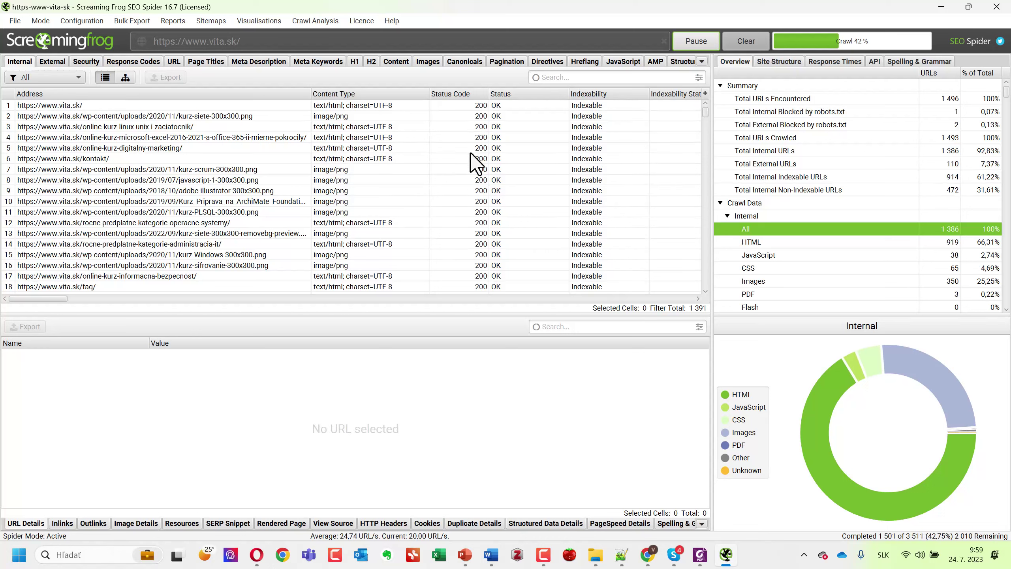
click(468, 95)
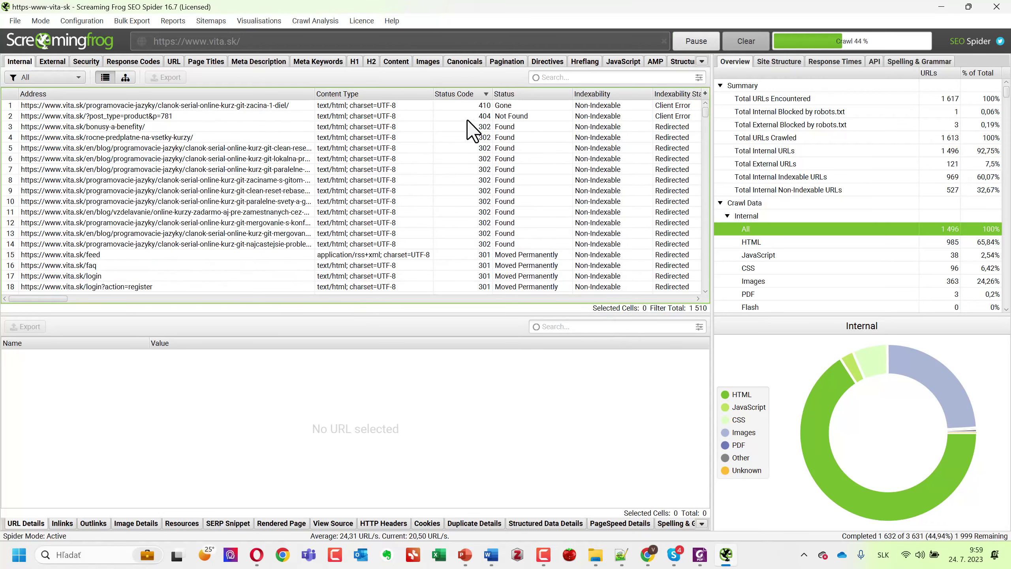
Examine the details of the VITA URLs that return status codes 410 and 404.
click(467, 120)
click(468, 105)
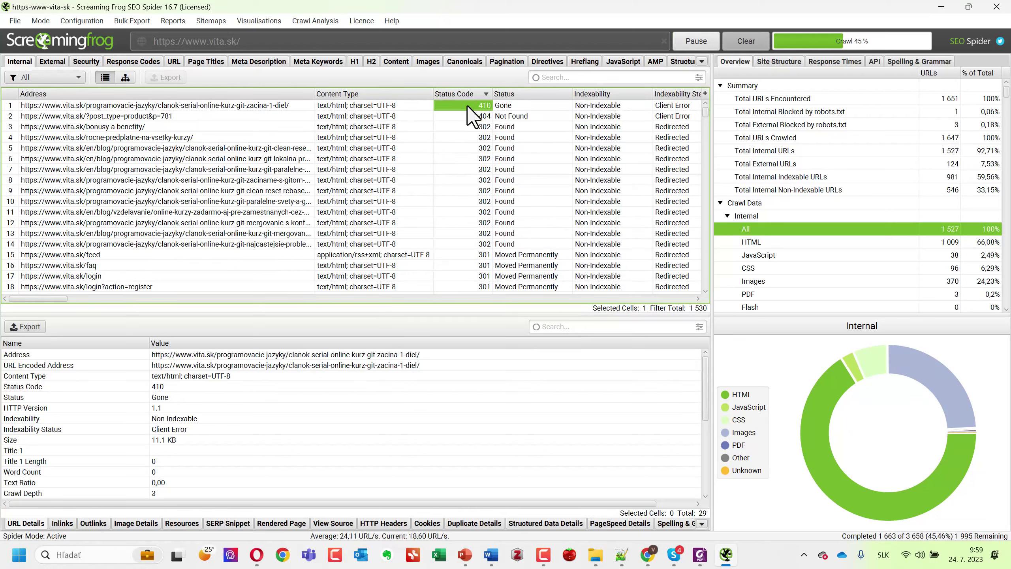
click(464, 116)
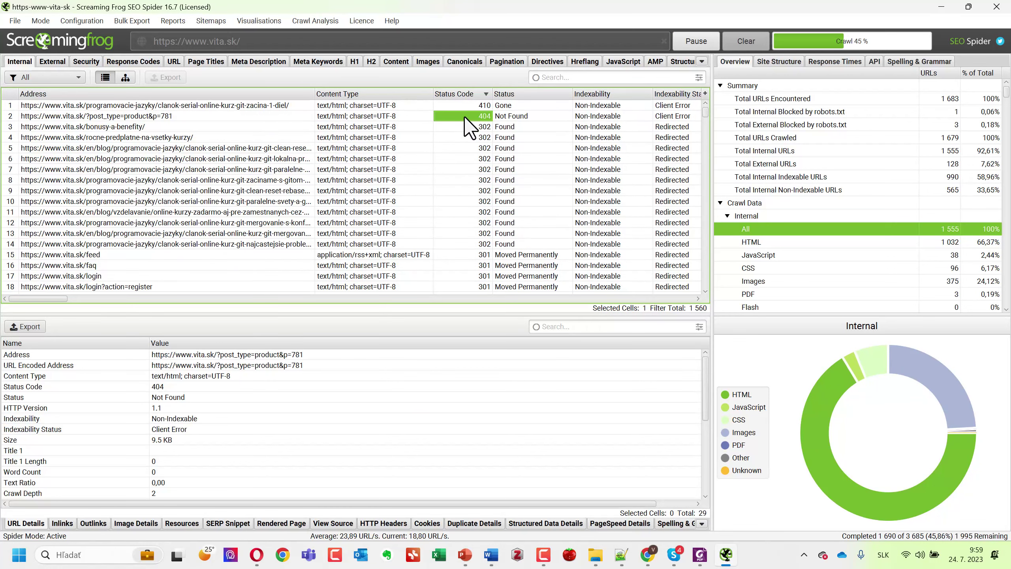
click(466, 105)
click(466, 115)
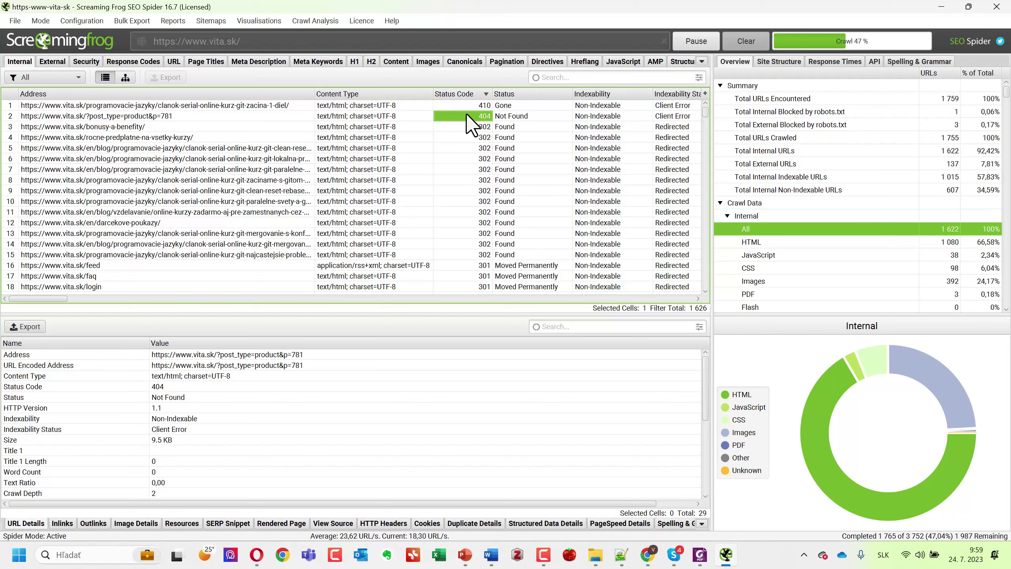
click(466, 106)
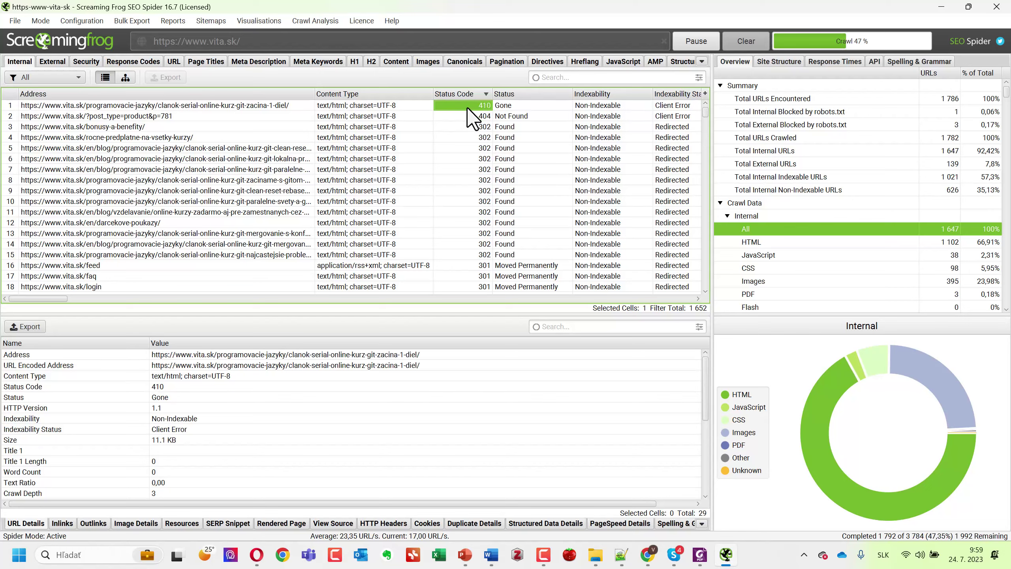
click(468, 115)
click(469, 107)
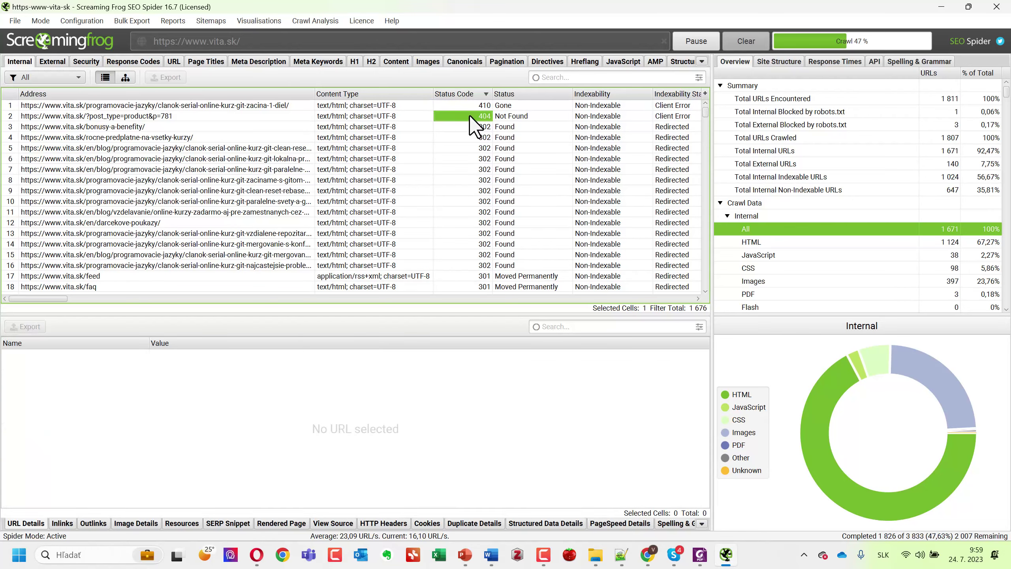
click(469, 106)
click(469, 112)
click(470, 105)
click(470, 112)
click(469, 102)
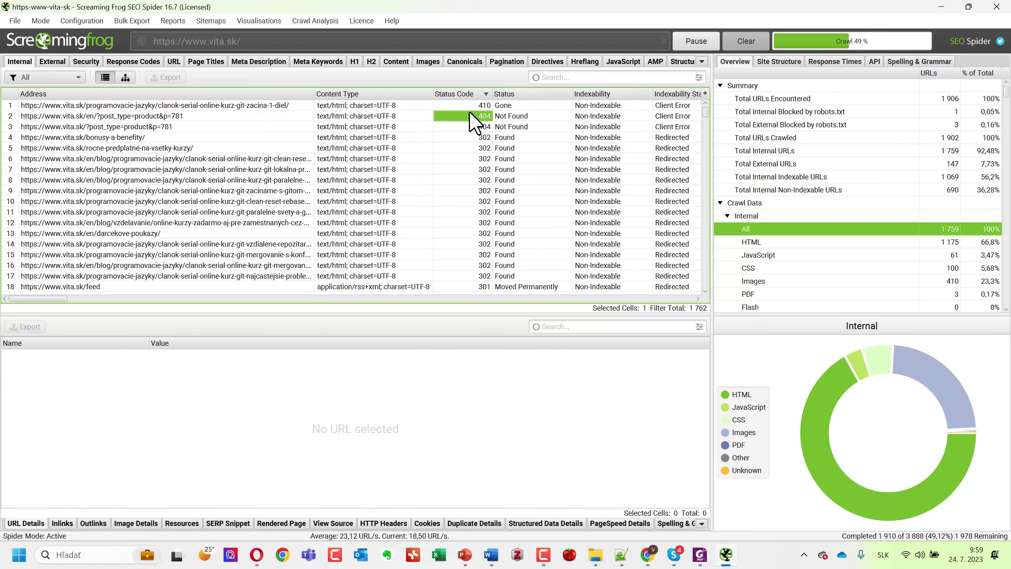
click(469, 103)
click(469, 106)
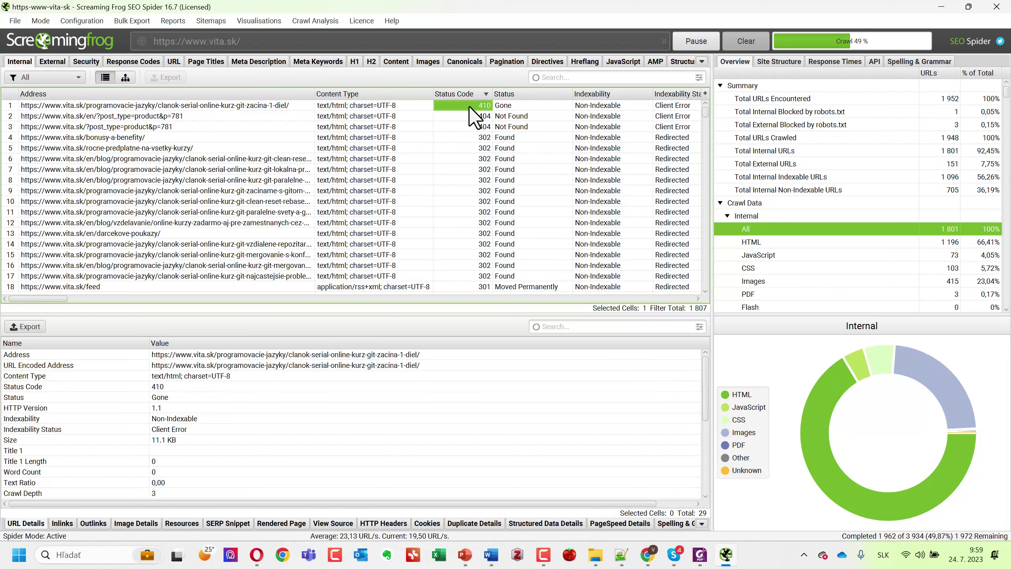
click(469, 114)
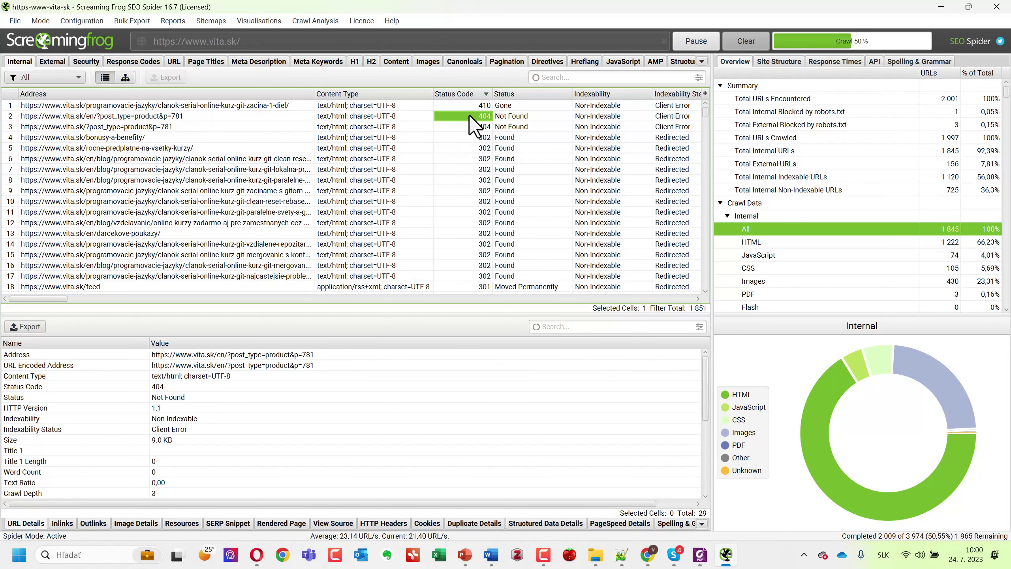
Remove the status code sorting and discard the running VITA crawl with its results.
click(463, 93)
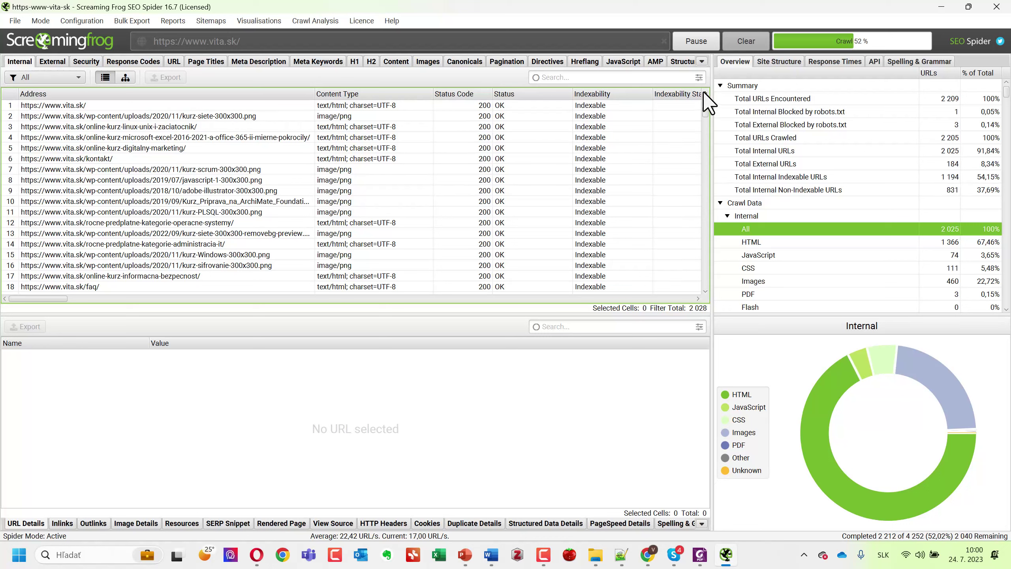
click(696, 39)
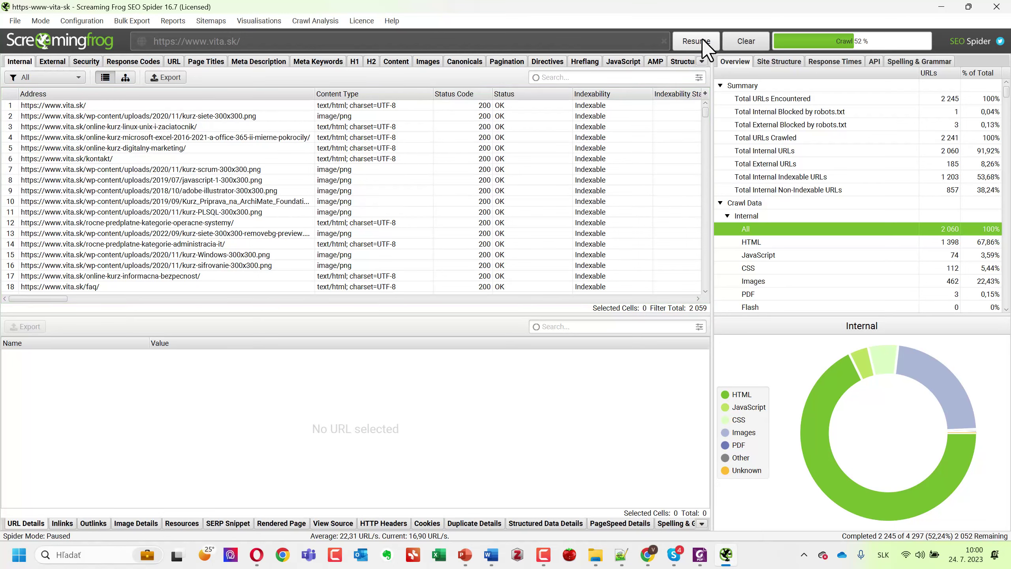
click(743, 40)
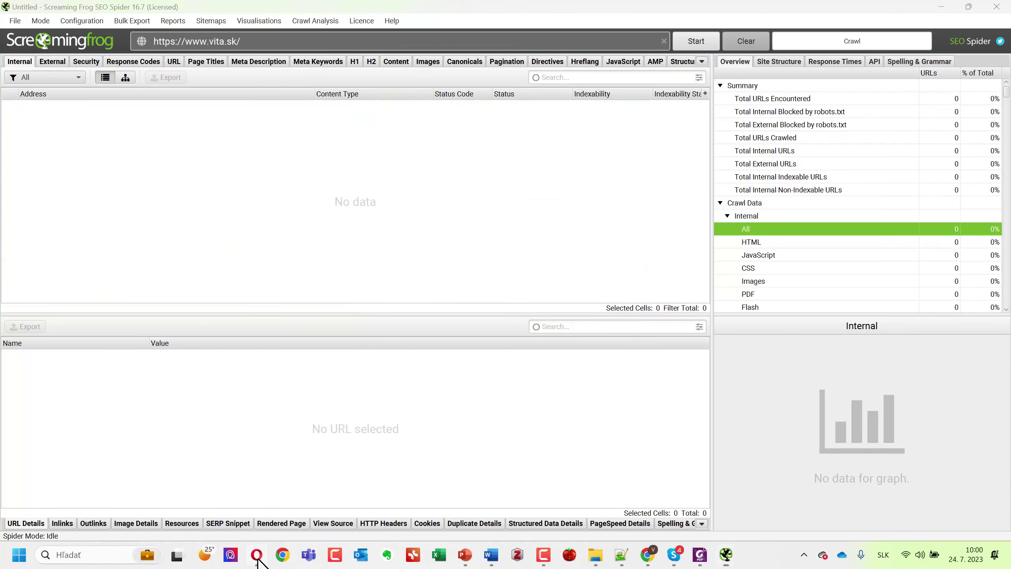
click(257, 555)
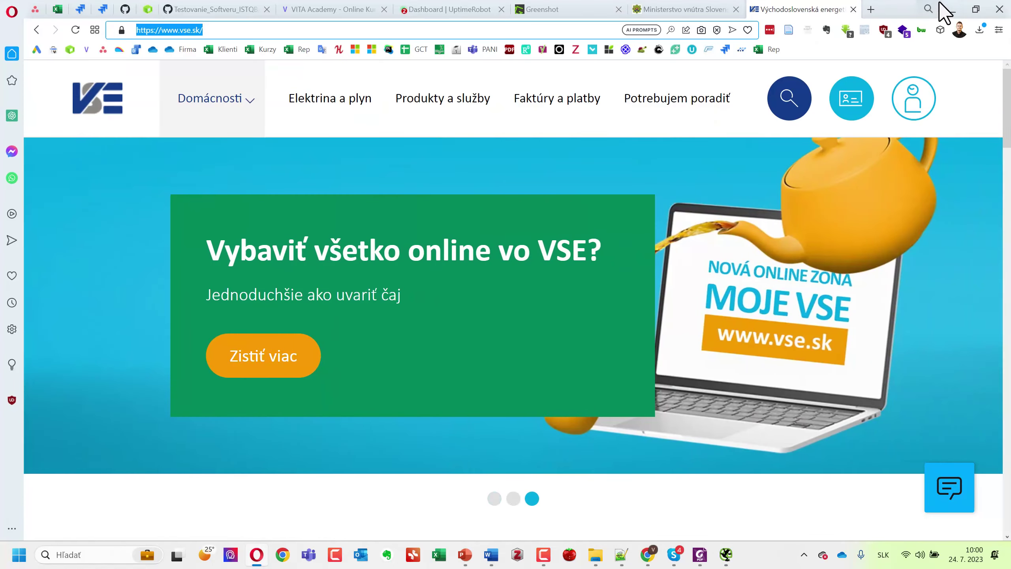
click(952, 9)
click(413, 41)
key(ctrl+a)
text(https://www.vse.sk/)
click(703, 45)
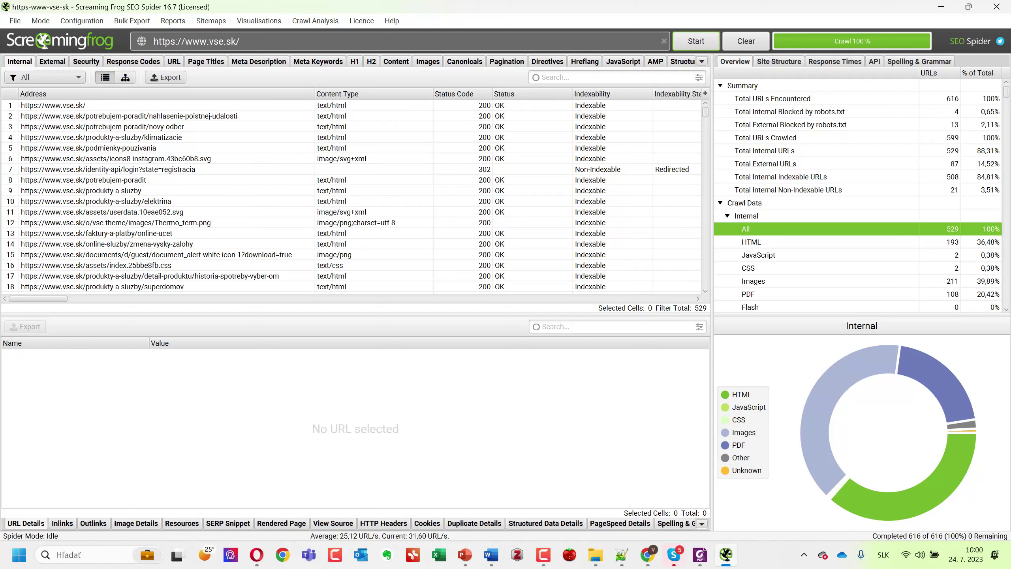
Sort the internal URLs of the VSE crawl by status code in descending order.
key(alt+Tab)
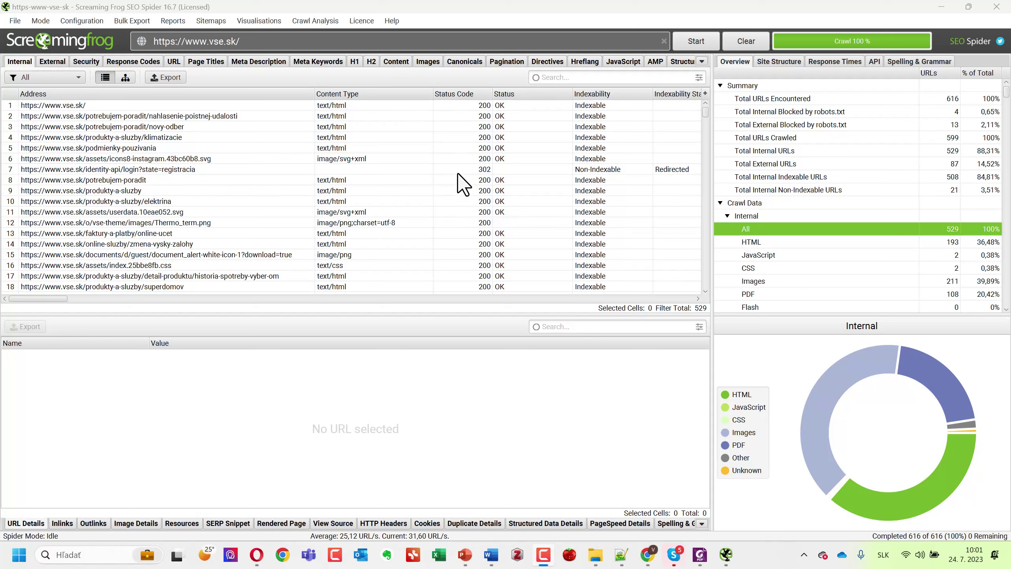
click(459, 91)
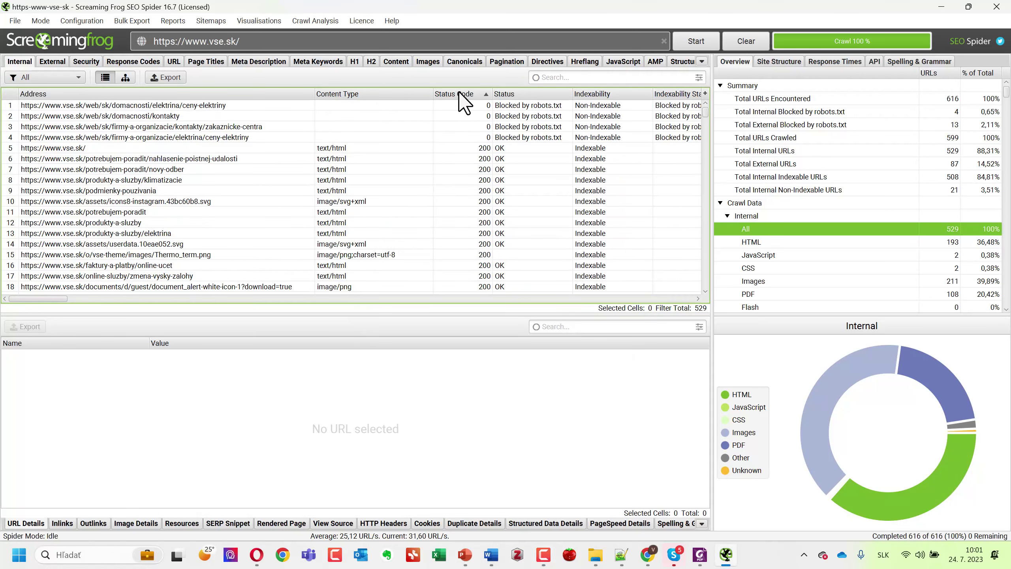
click(458, 92)
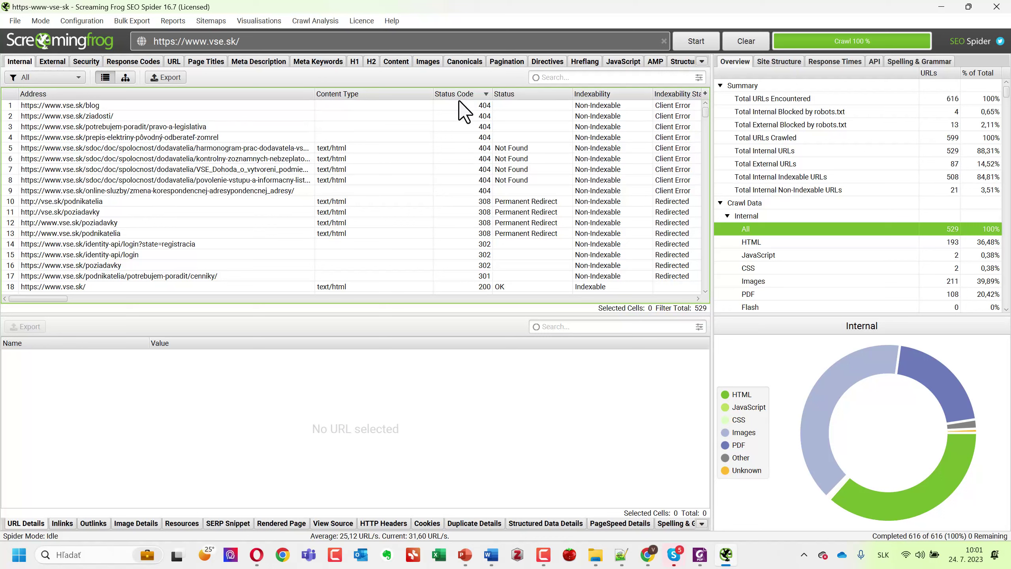
click(459, 105)
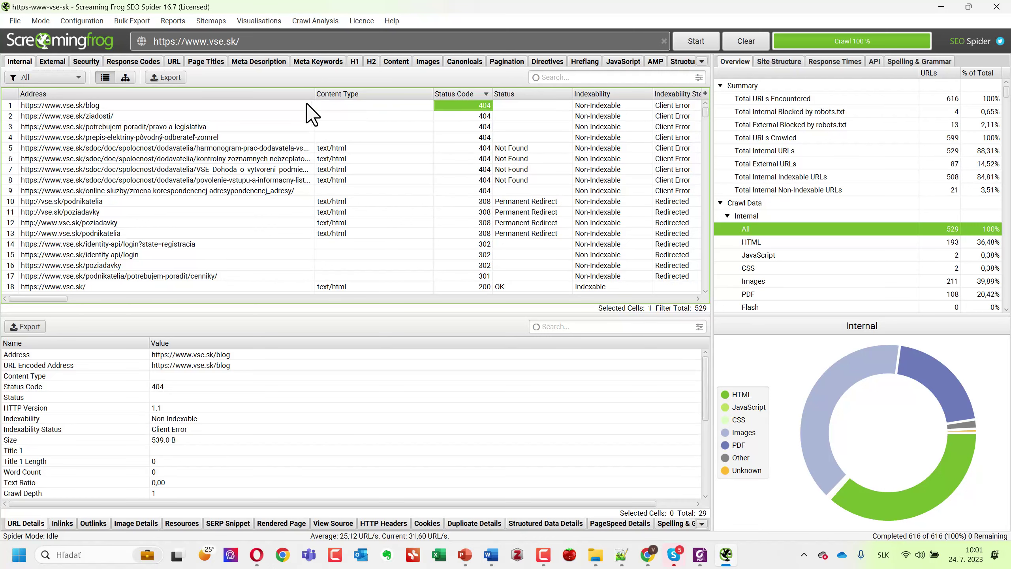
click(165, 106)
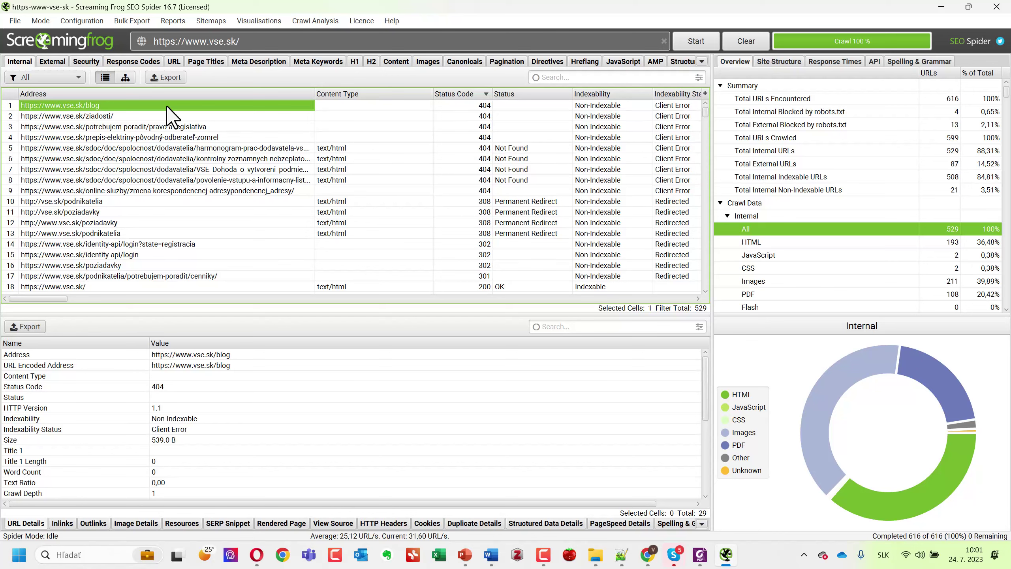
right_click(166, 106)
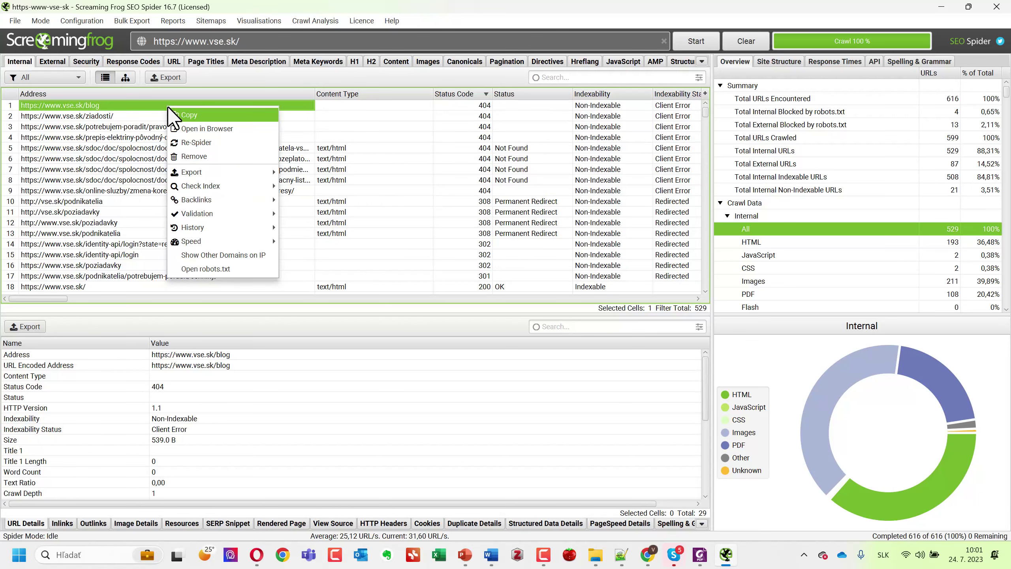
click(210, 131)
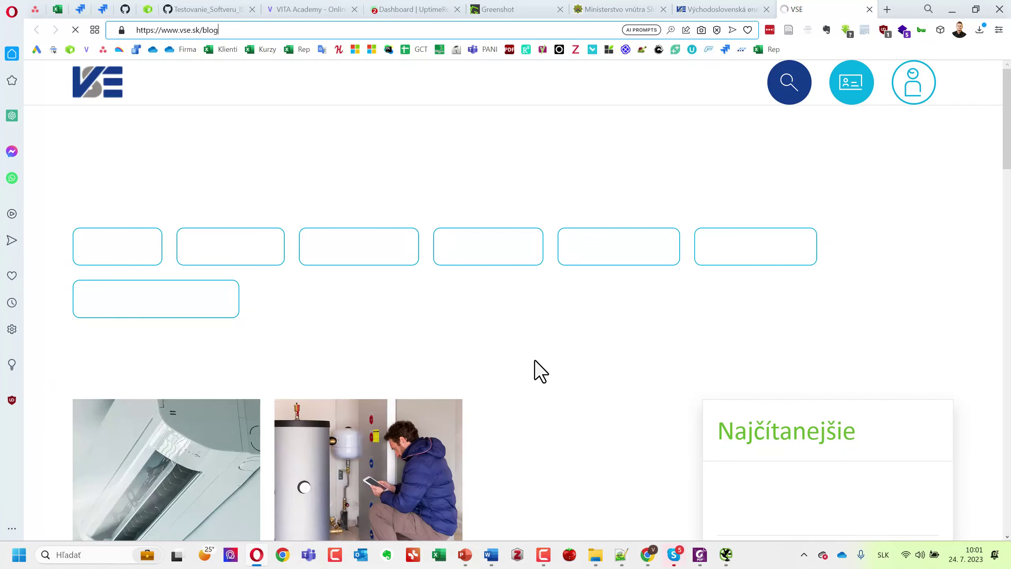
scroll(534, 360, down, 15)
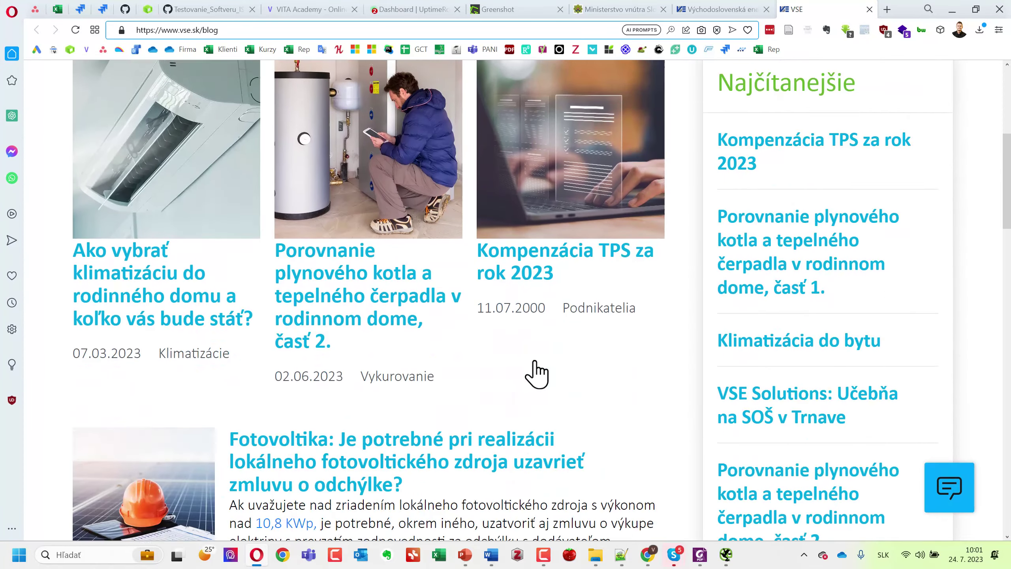
scroll(536, 375, up, 15)
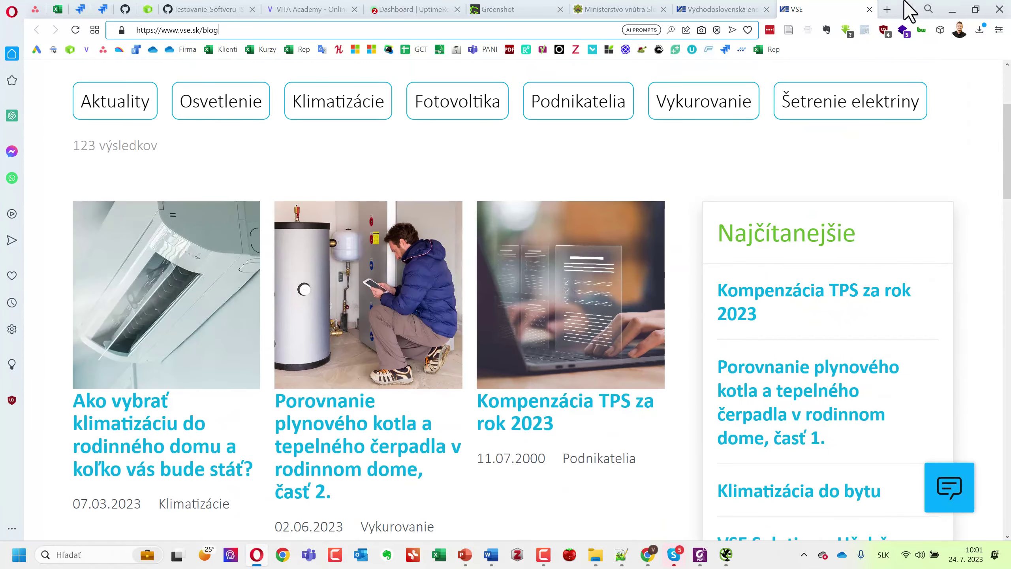
Return to the crawl results and view the details of the 404 URL for harmonogram-prac-dodavatela-vse.pdf.
click(951, 9)
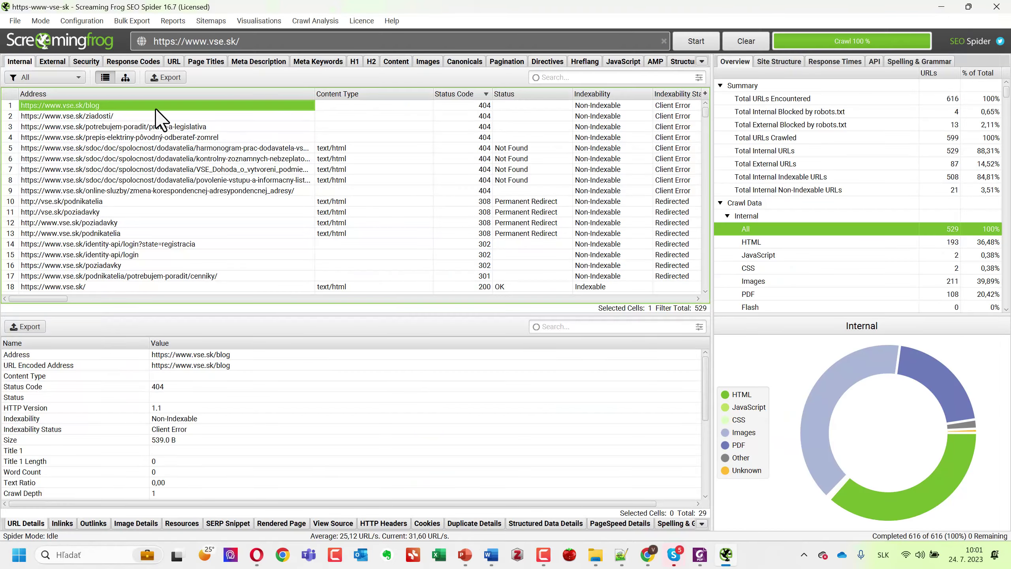
click(261, 147)
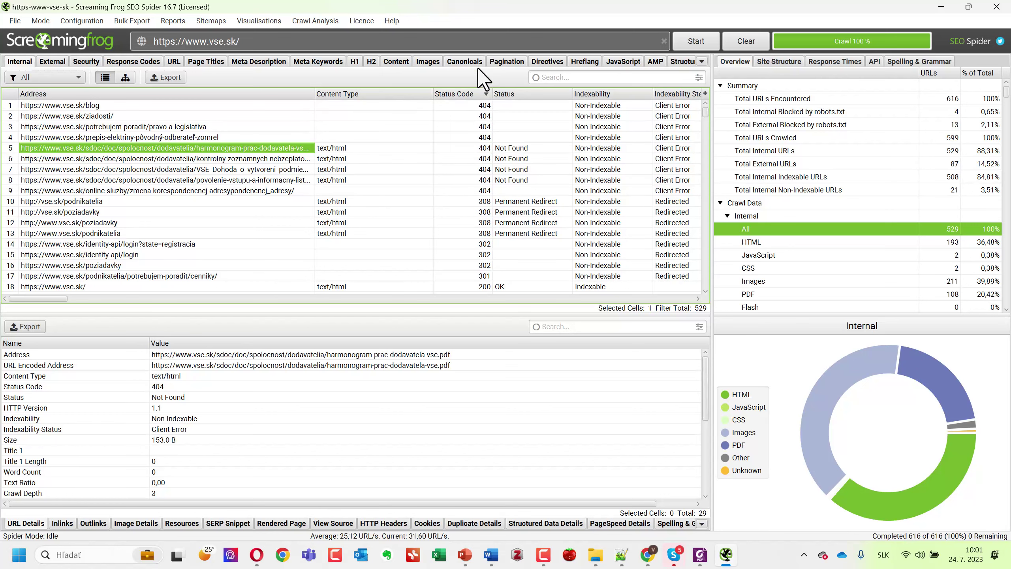
Open the crawled 404 URL for kontrolny-zoznamnych-nebzeplatok-dodavatela-vse.pdf in the browser, check the page, and return to the crawl results.
click(283, 158)
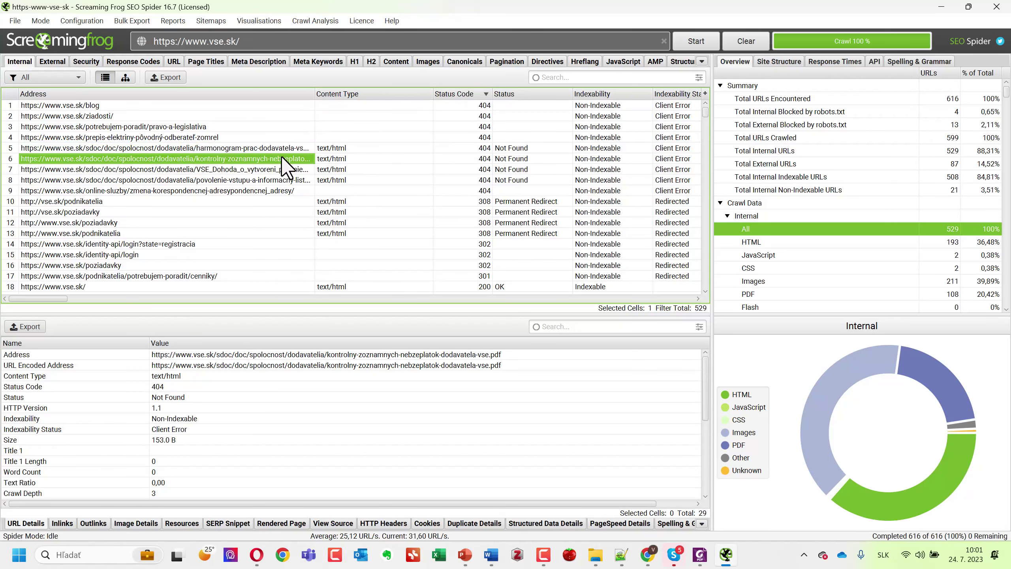
right_click(282, 158)
click(328, 180)
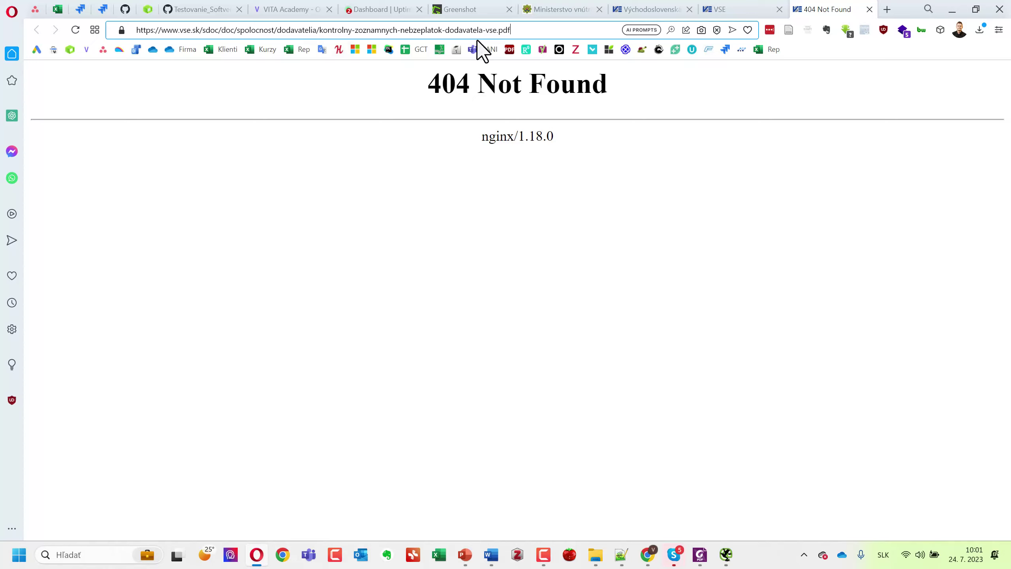
click(951, 8)
Check the 404 URL for VSE_Dohoda_o_vytvoreni_podmienok_BOZP_01012021.pdf in the browser, then view the crawl details of povolenie-vstupu-a-informacny-list-o-dodavatelovi-vse.pdf.
click(283, 171)
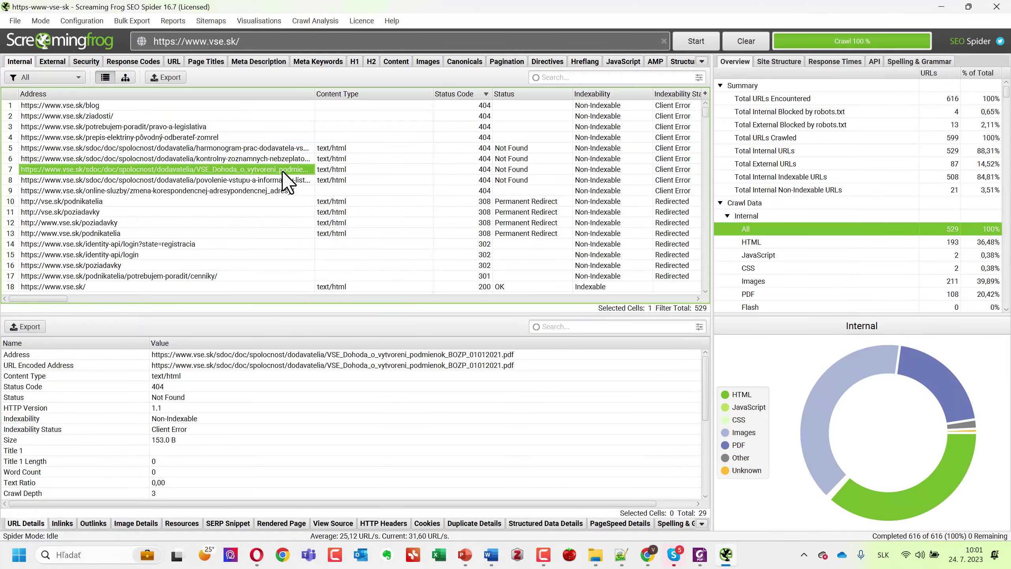
right_click(282, 171)
click(317, 198)
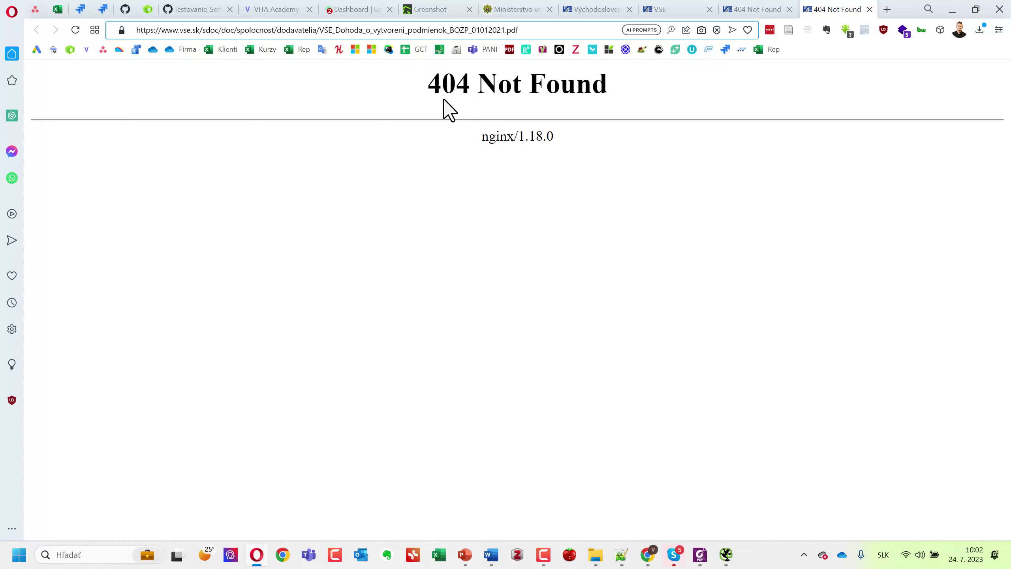
click(952, 9)
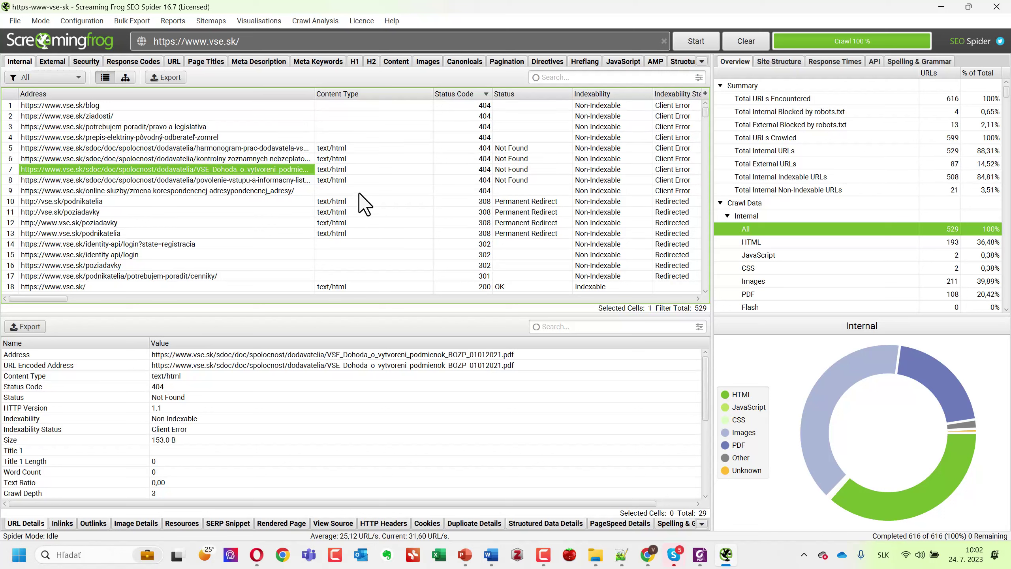
click(254, 181)
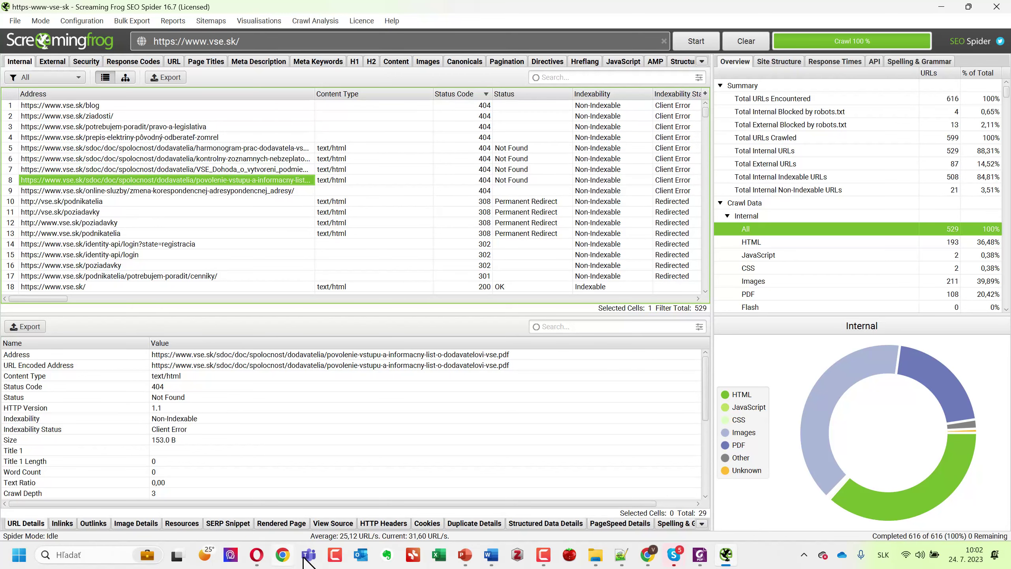
Get the address of the Slovak Interior Ministry site, minv.sk, from Chrome and return to Screaming Frog SEO Spider.
click(647, 554)
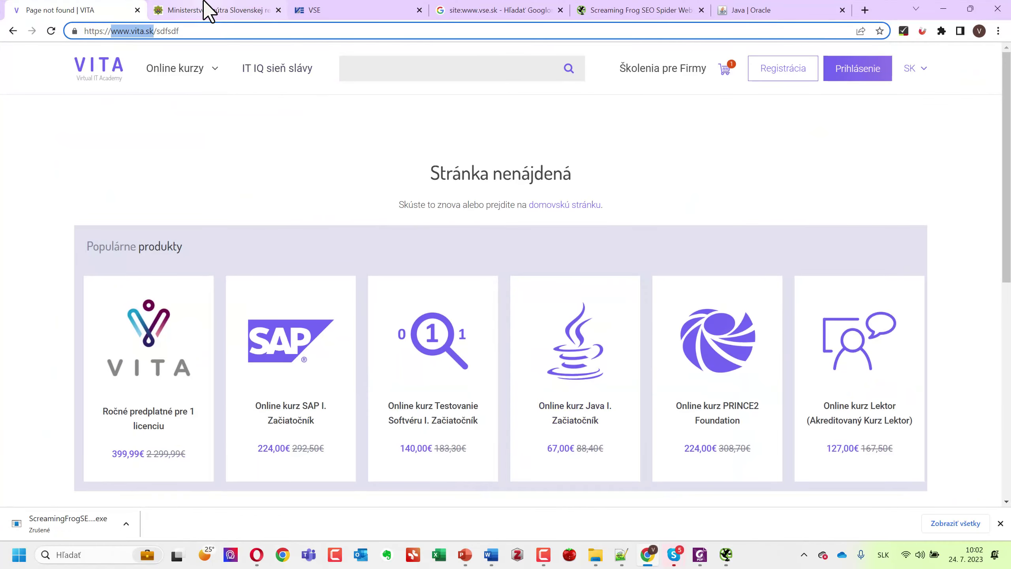
click(208, 8)
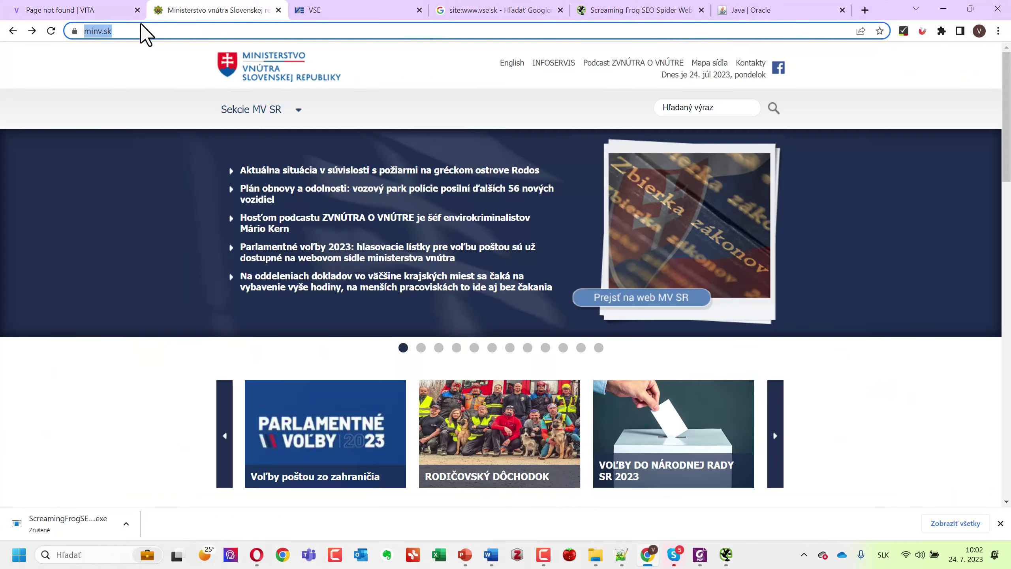
click(943, 8)
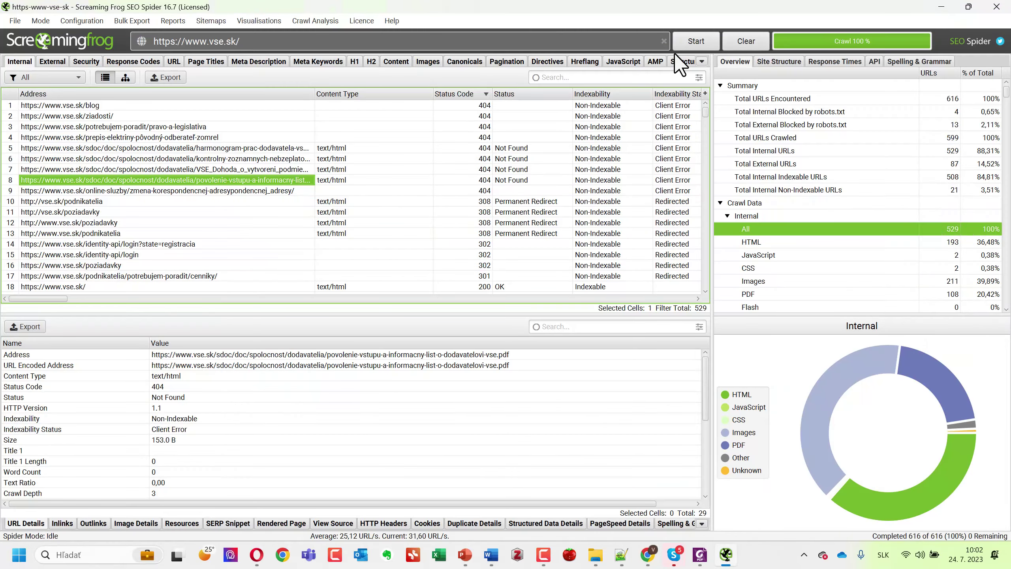
Save the VSE crawl to the Desktop (Pracovná plocha) as https-www-vse-sk.seospider.
click(14, 21)
click(43, 87)
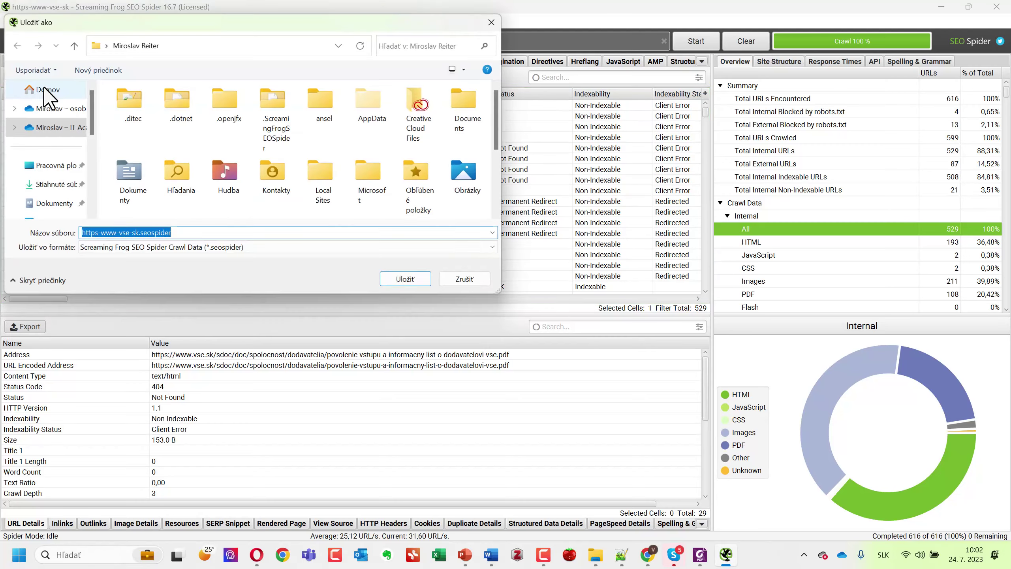
click(32, 167)
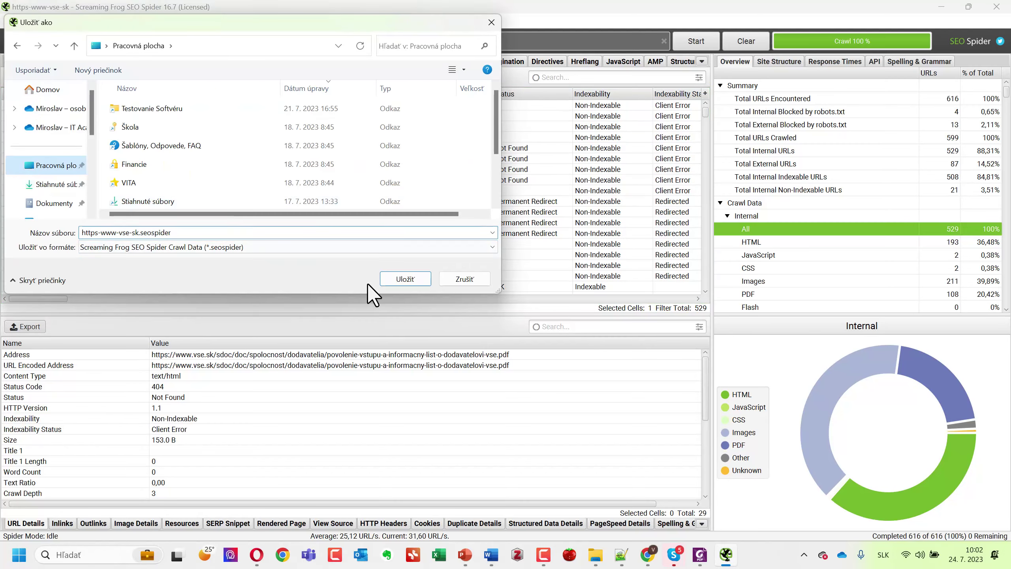
click(405, 279)
click(403, 45)
text(https://www.minv.sk/)
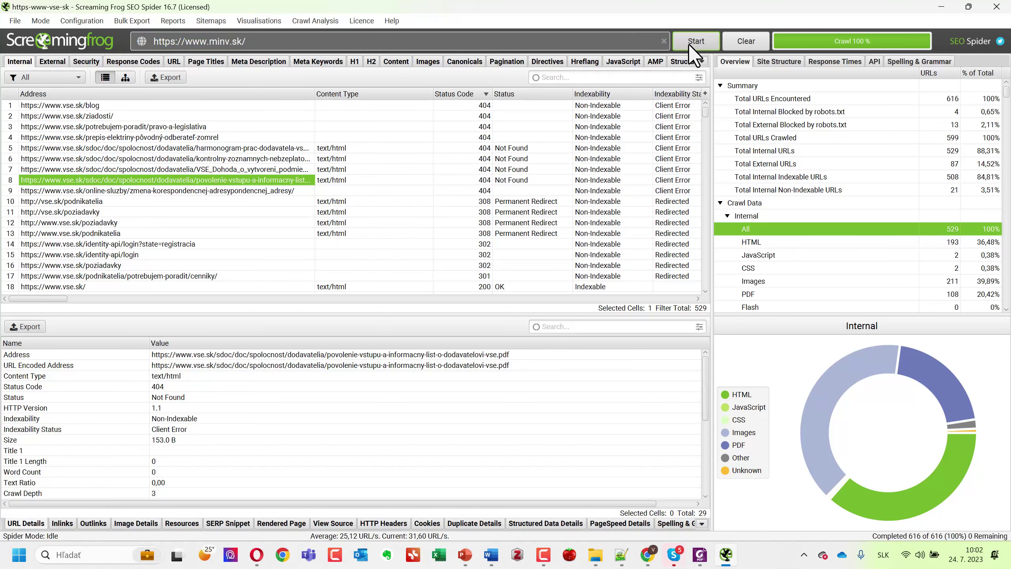
click(688, 44)
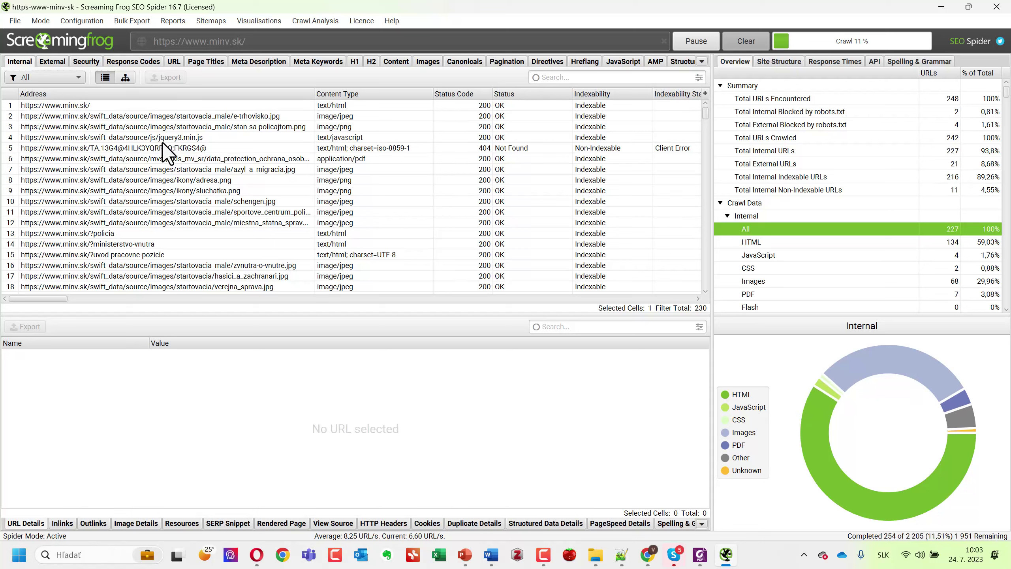
View the URL details of the 404 page in row 5 of the running minv.sk crawl.
click(180, 147)
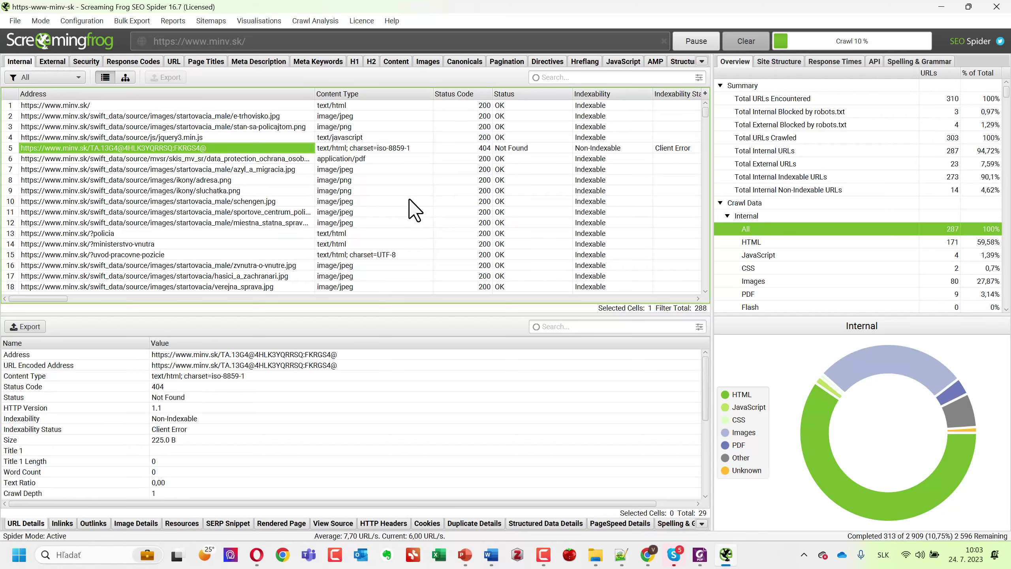
scroll(409, 196, down, 1)
scroll(381, 204, up, 1)
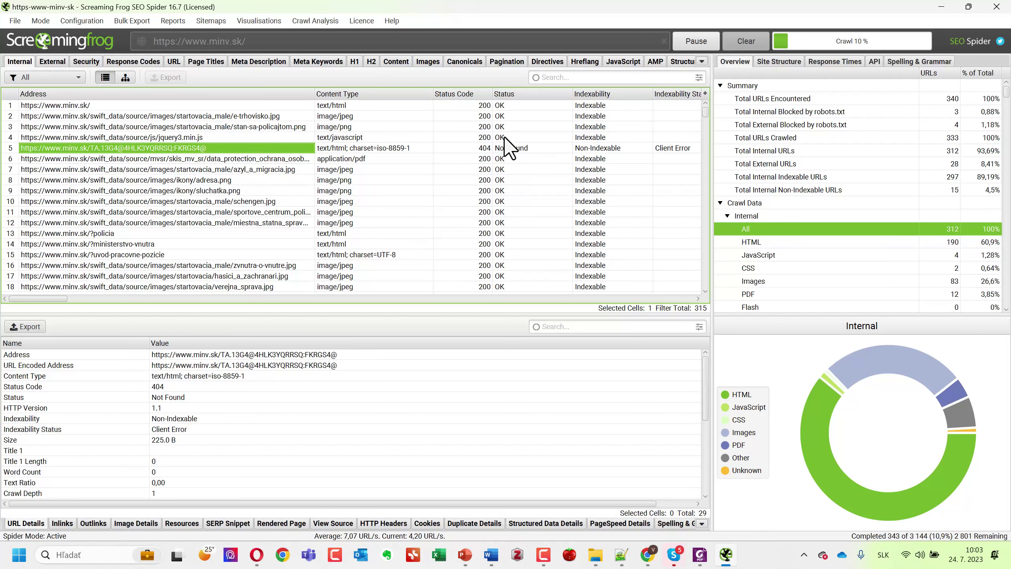
Sort the minv.sk internal URLs by status code in descending order, then pause the crawl and minimize its window.
click(465, 95)
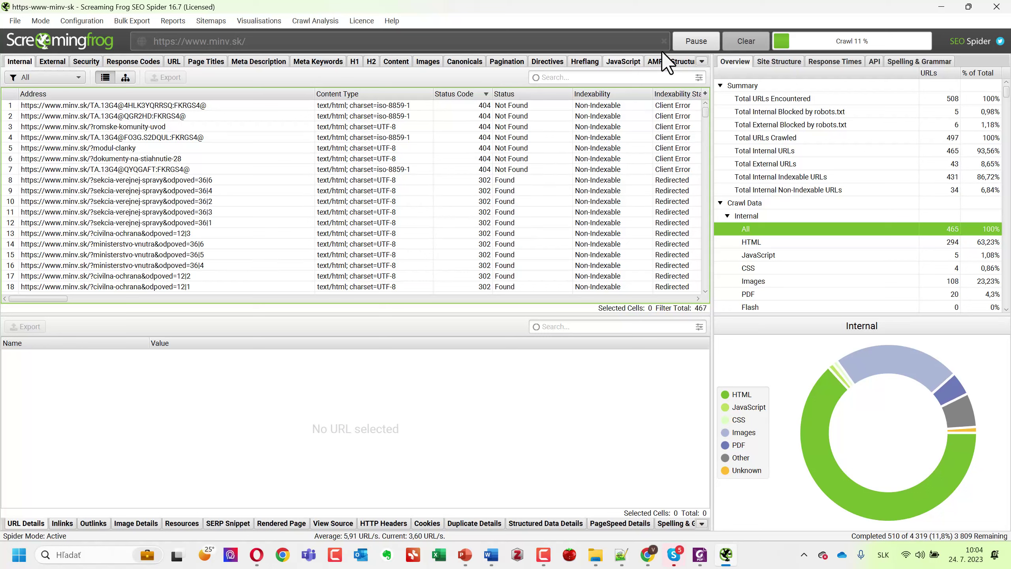
click(703, 41)
click(939, 6)
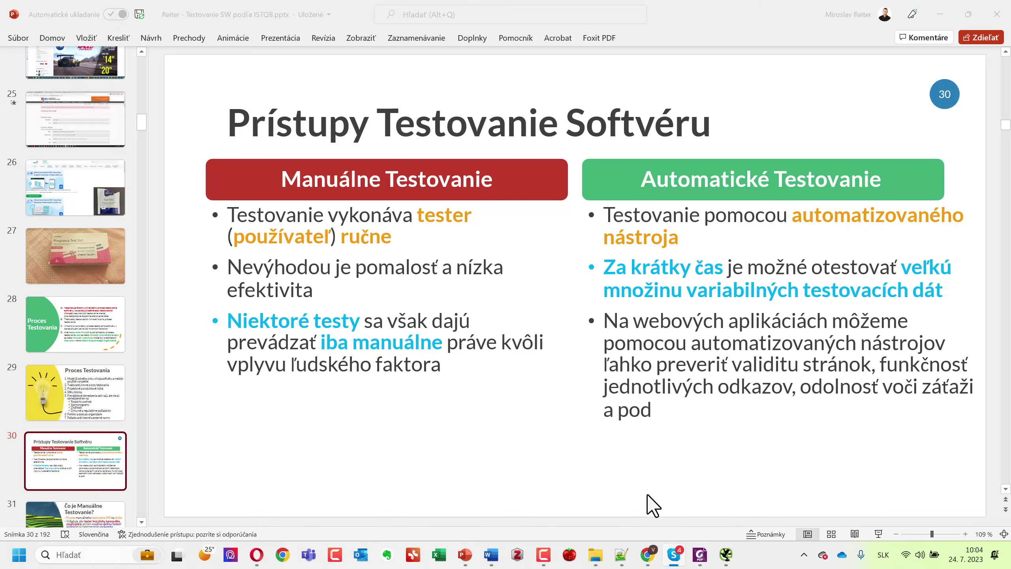
Switch to Chrome, view its installed extensions, and open the Chrome Web Store.
click(649, 553)
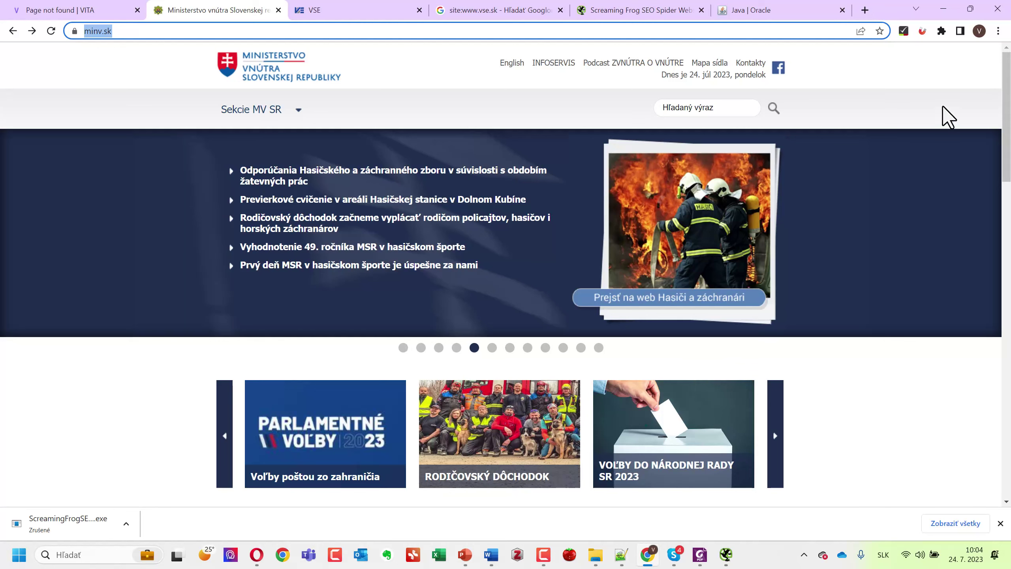
click(942, 32)
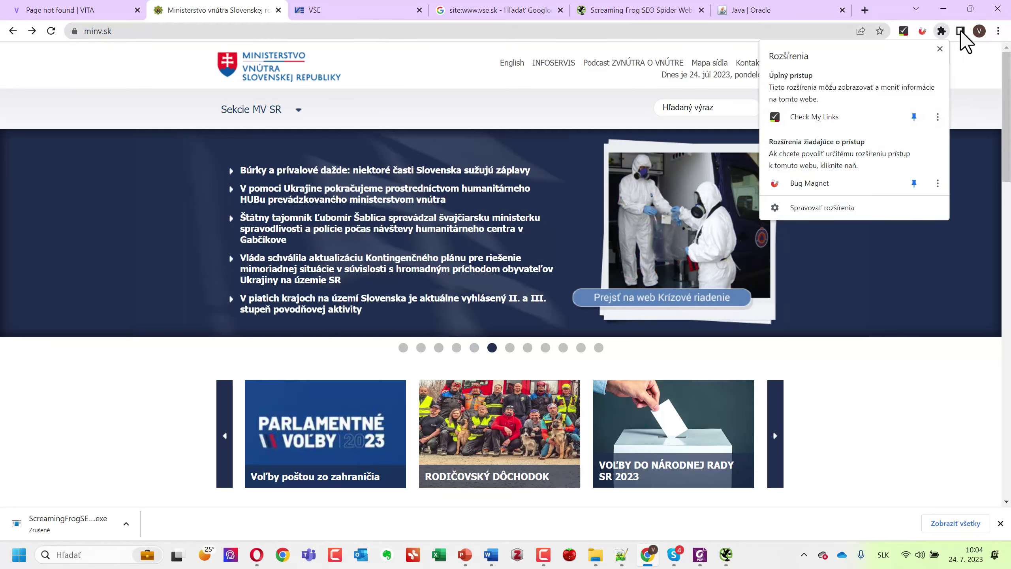
click(998, 32)
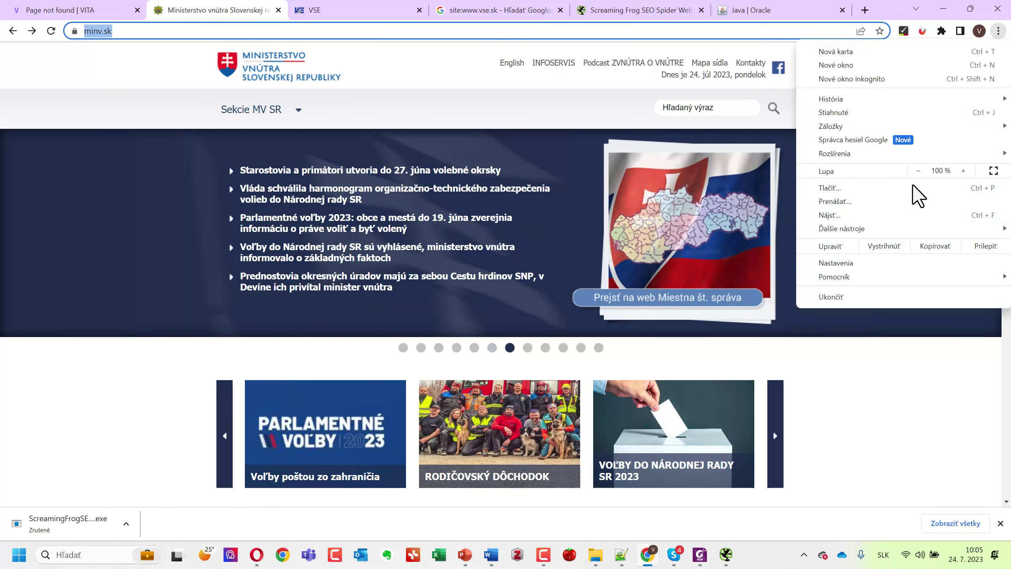
mouse_move(891, 230)
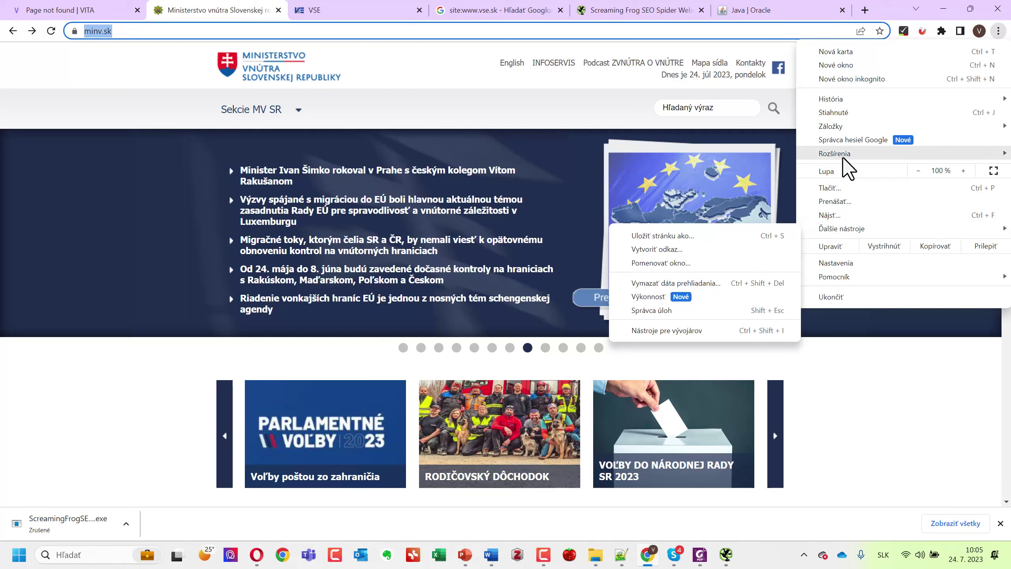
mouse_move(847, 157)
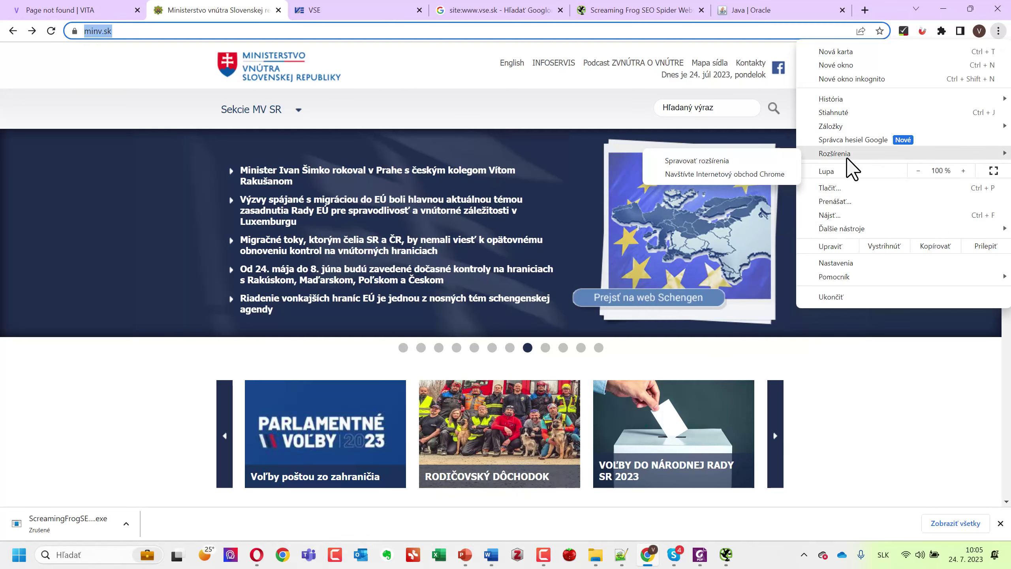
click(771, 174)
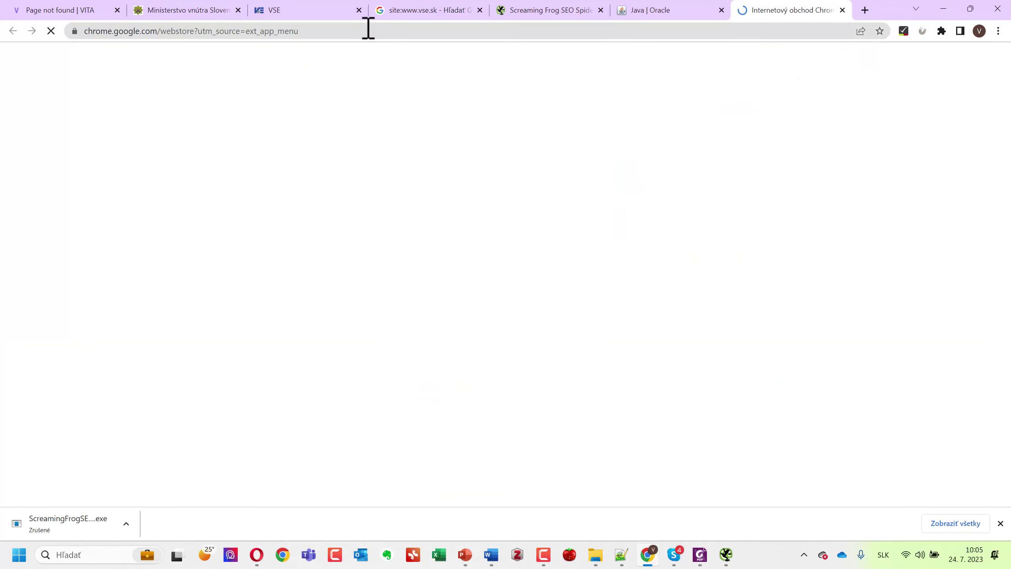
click(310, 36)
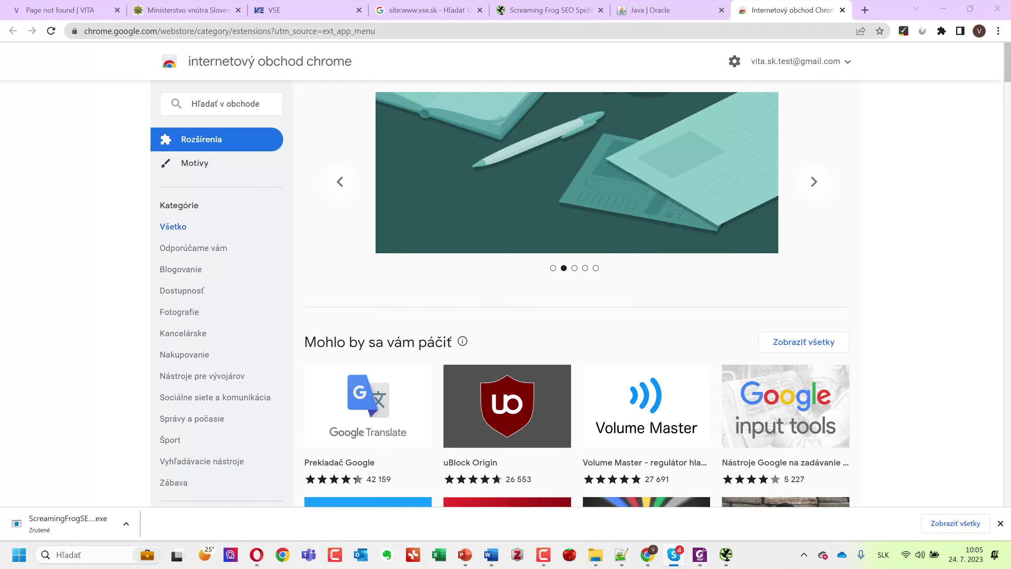
key(alt+Tab)
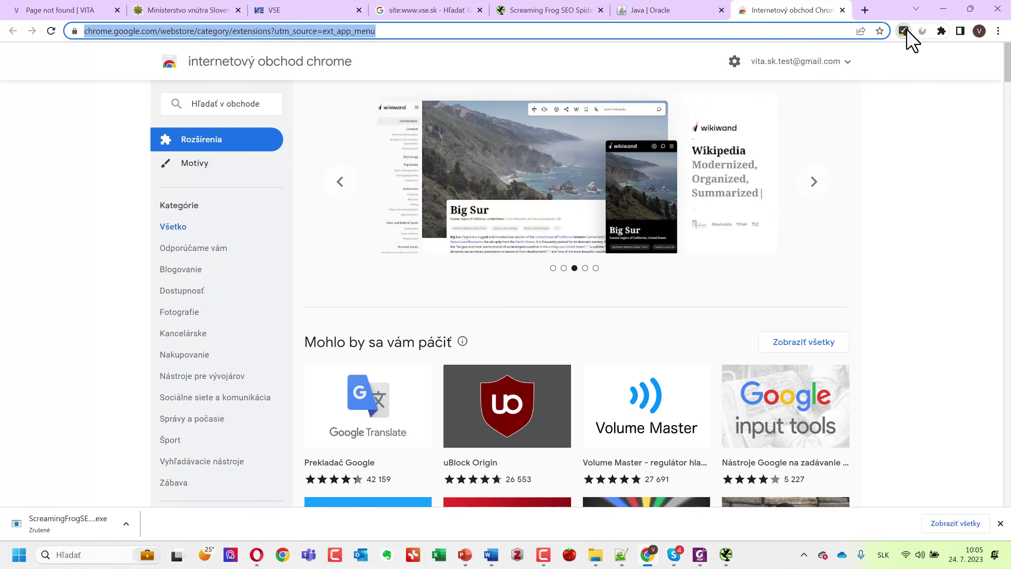
Run the Check My Links extension on the java.com page and return to the Chrome Web Store.
key(ctrl+shift+Tab)
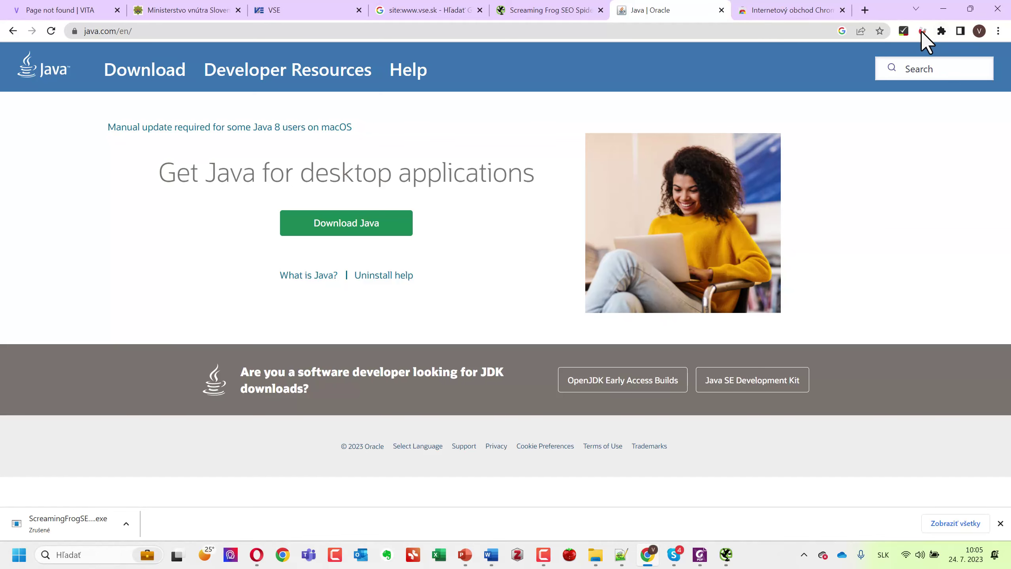
click(904, 31)
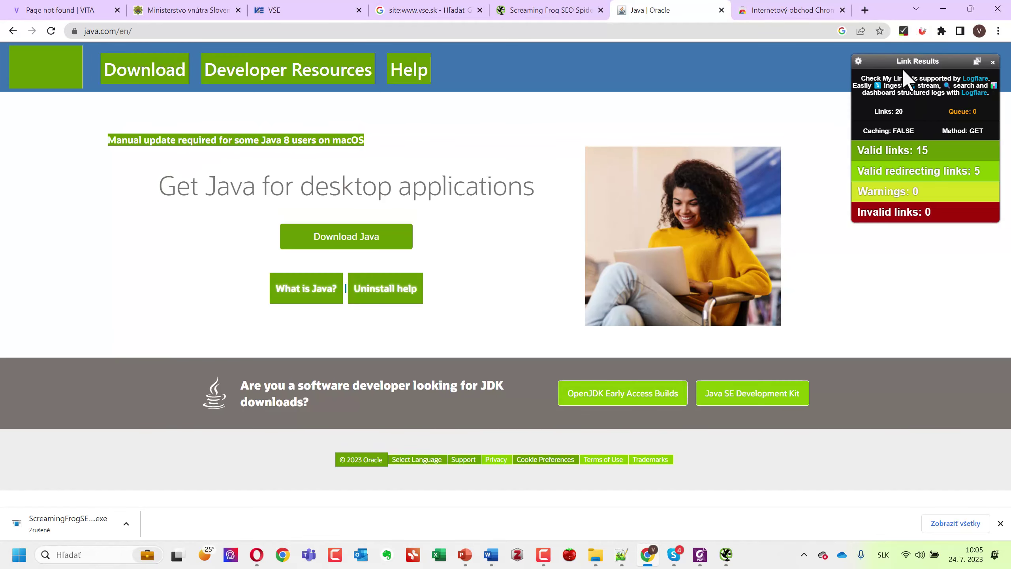
click(776, 18)
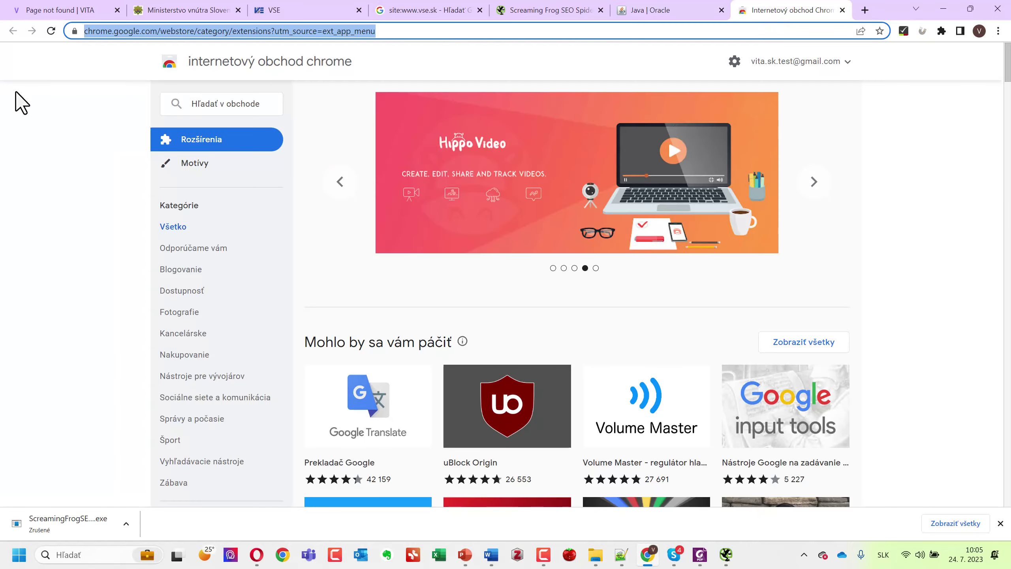
Search the Chrome Web Store for "links result" and then "links results", and look through the listed extensions.
click(237, 104)
text(links res)
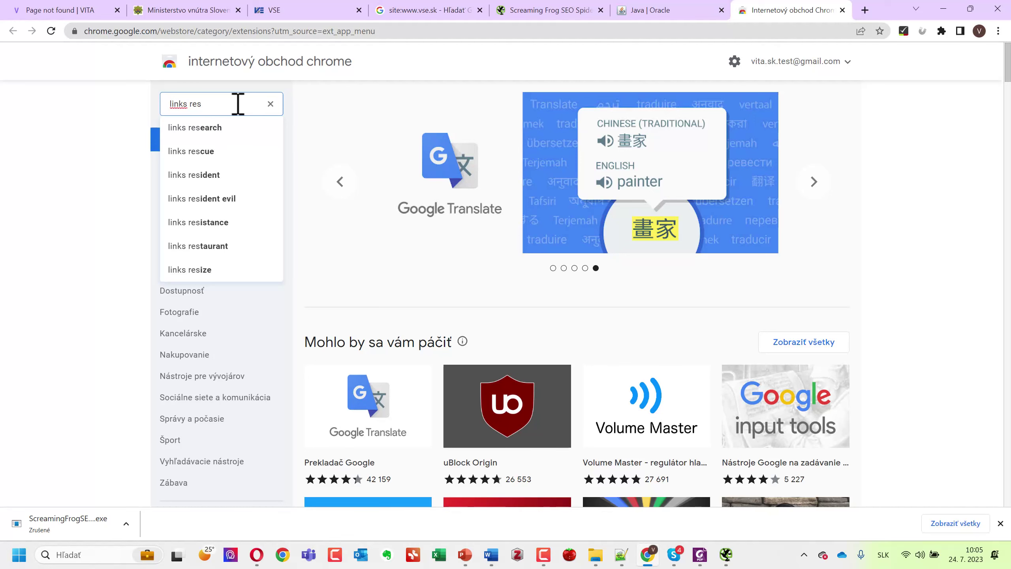
text(ult)
key(Return)
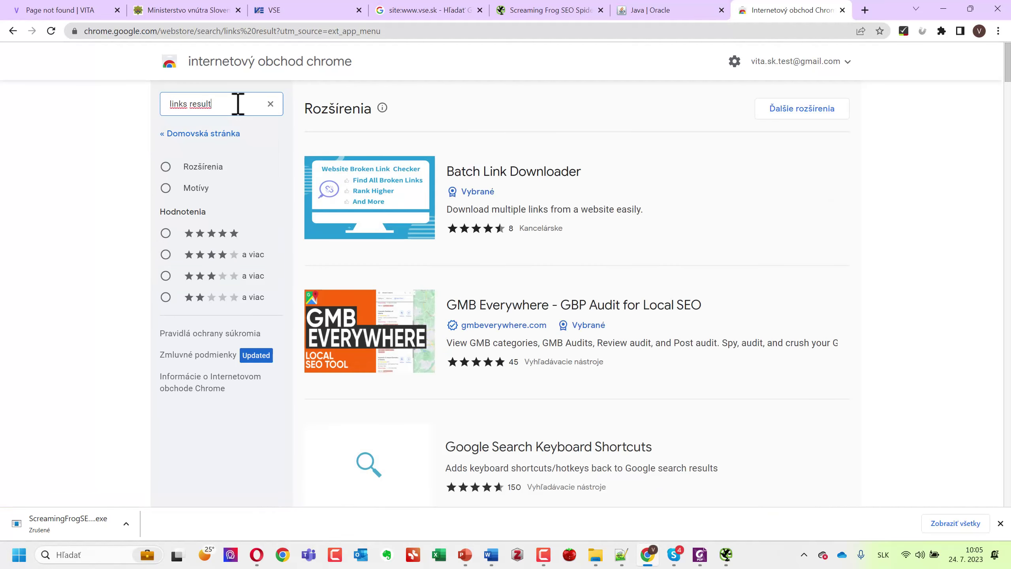
text(s)
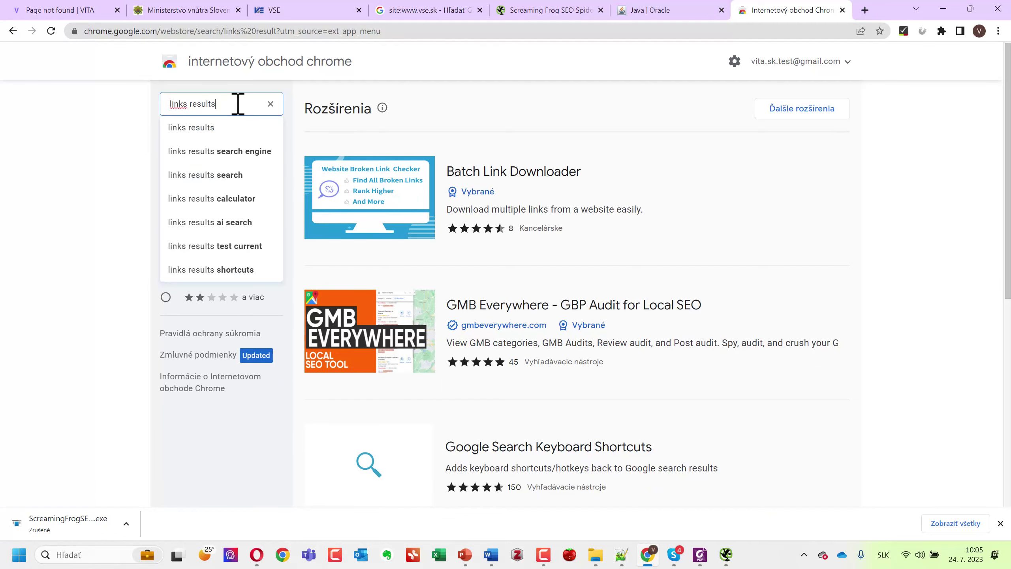
key(Return)
scroll(492, 175, down, 10)
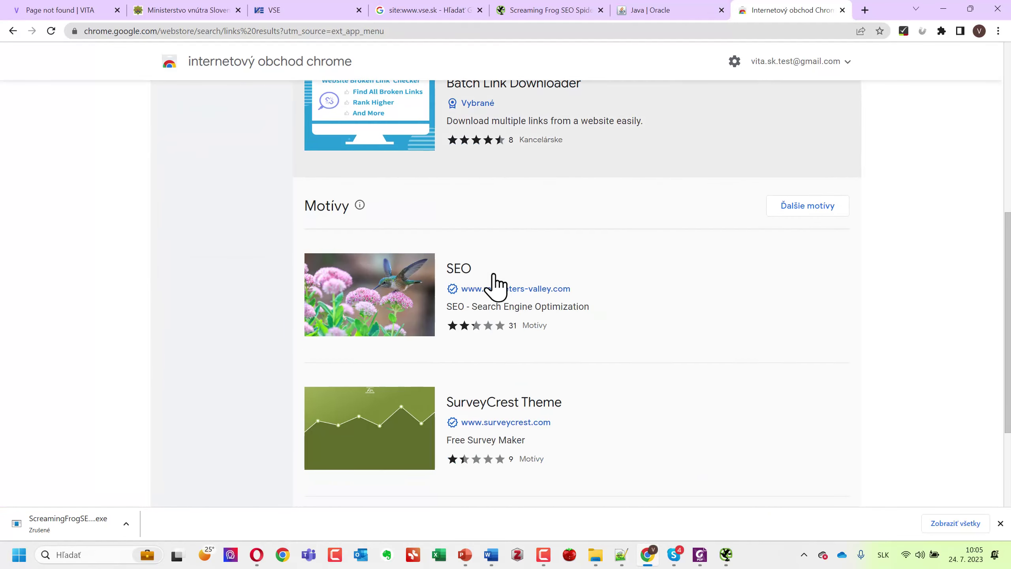
scroll(481, 248, up, 7)
scroll(489, 245, up, 3)
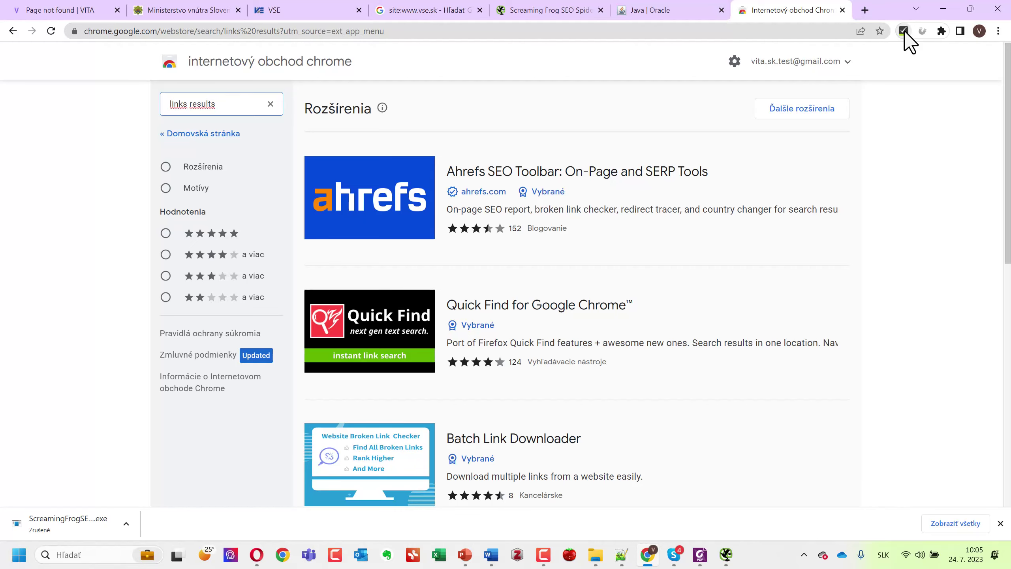
Recheck the link checker's name on the Java page and change the Chrome Web Store search to "link results".
click(641, 12)
click(904, 31)
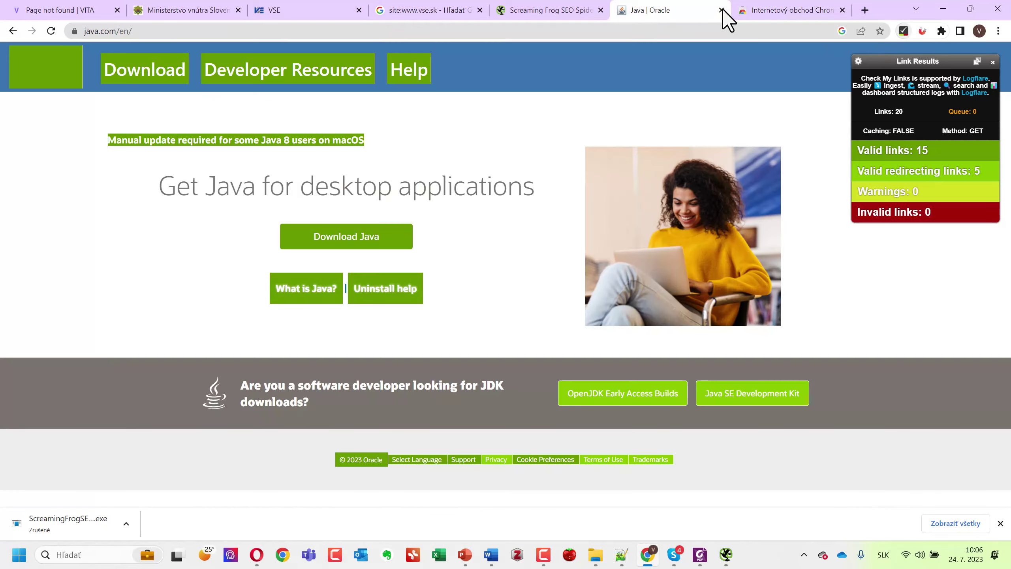
click(750, 11)
click(189, 104)
key(BackSpace)
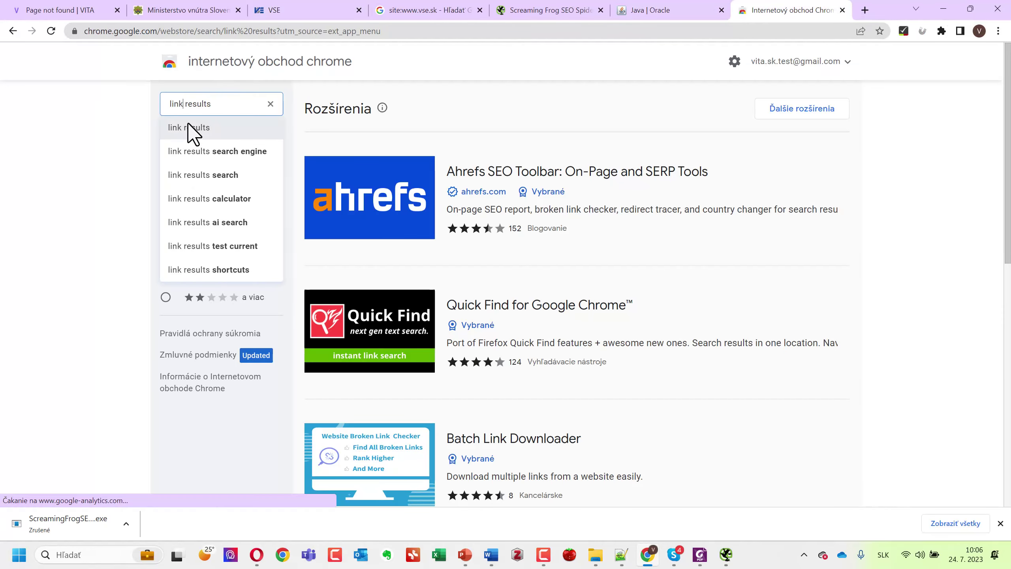
Search the Chrome Web Store for "link results" and look over the listed extensions.
click(187, 129)
scroll(603, 282, down, 7)
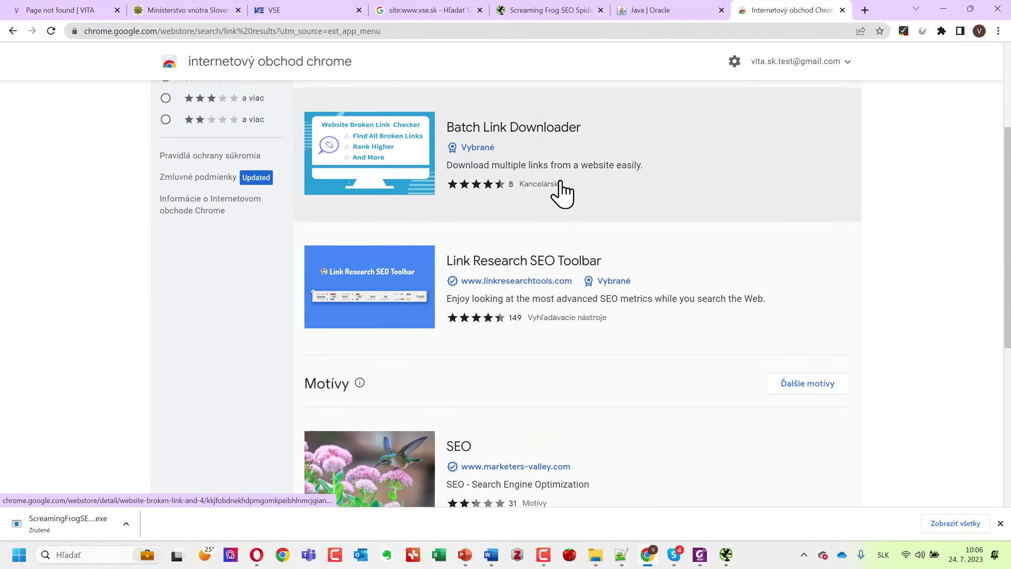
scroll(526, 255, up, 5)
scroll(516, 274, up, 3)
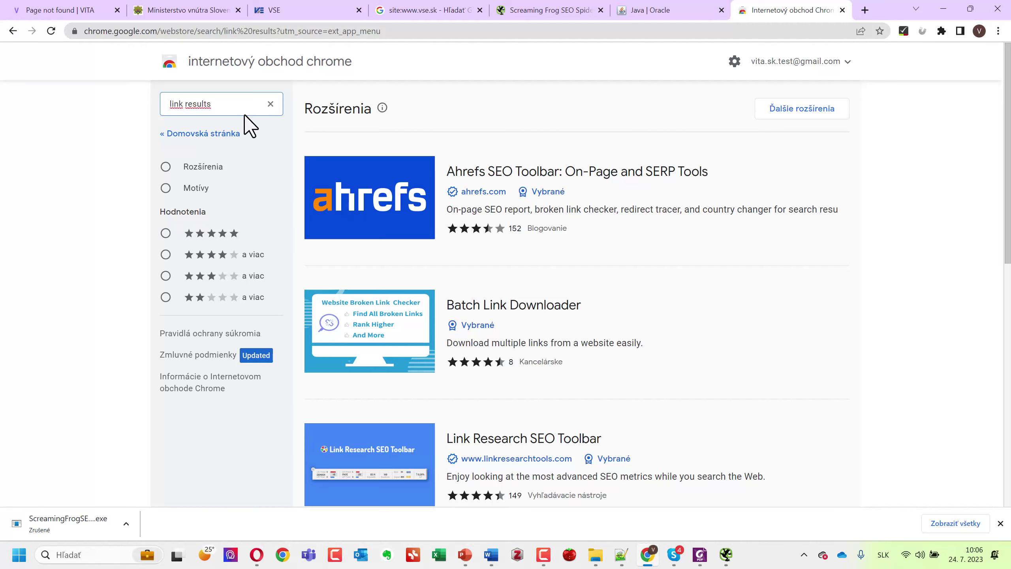
Limit the "link results" search to extensions only and look through the full list for the link checker.
click(766, 113)
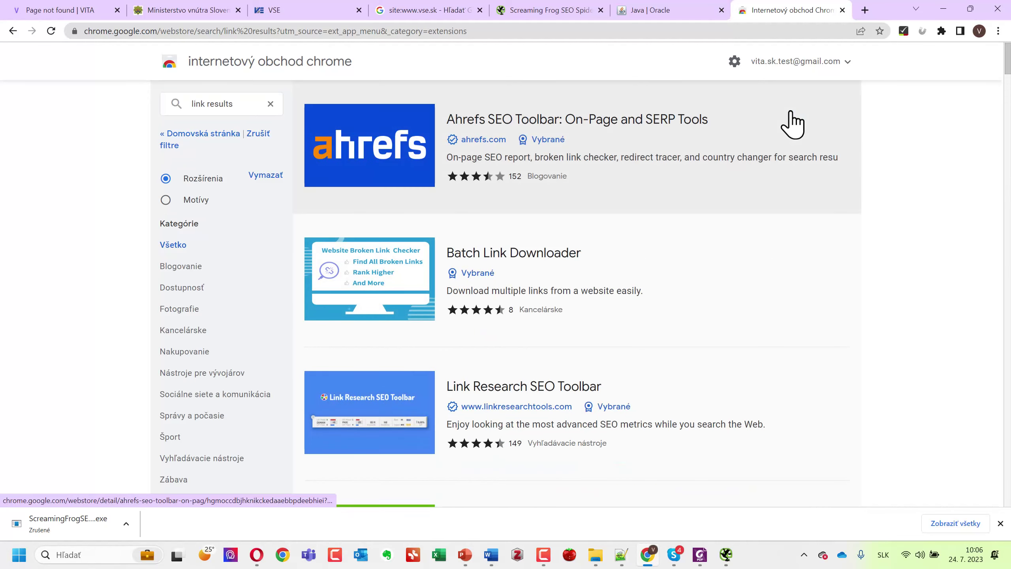
scroll(797, 194, down, 3)
scroll(701, 253, down, 3)
scroll(640, 342, down, 6)
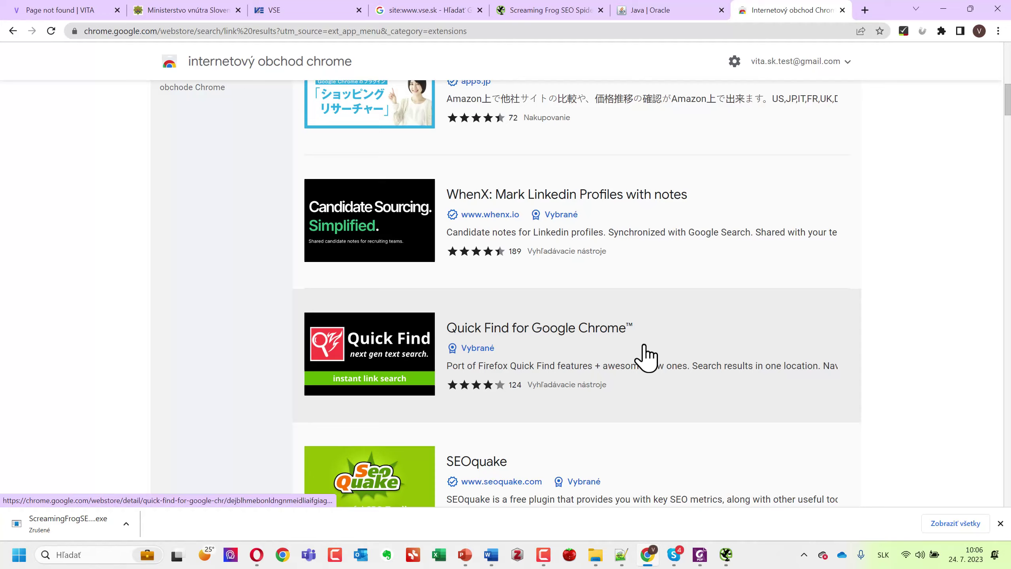
scroll(645, 320, down, 12)
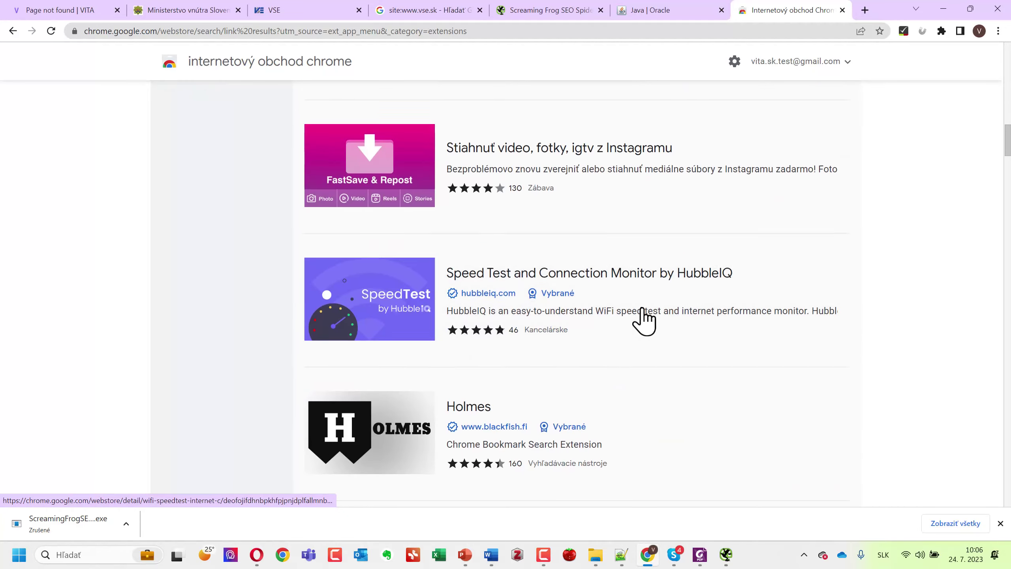
scroll(785, 250, up, 7)
scroll(785, 250, up, 6)
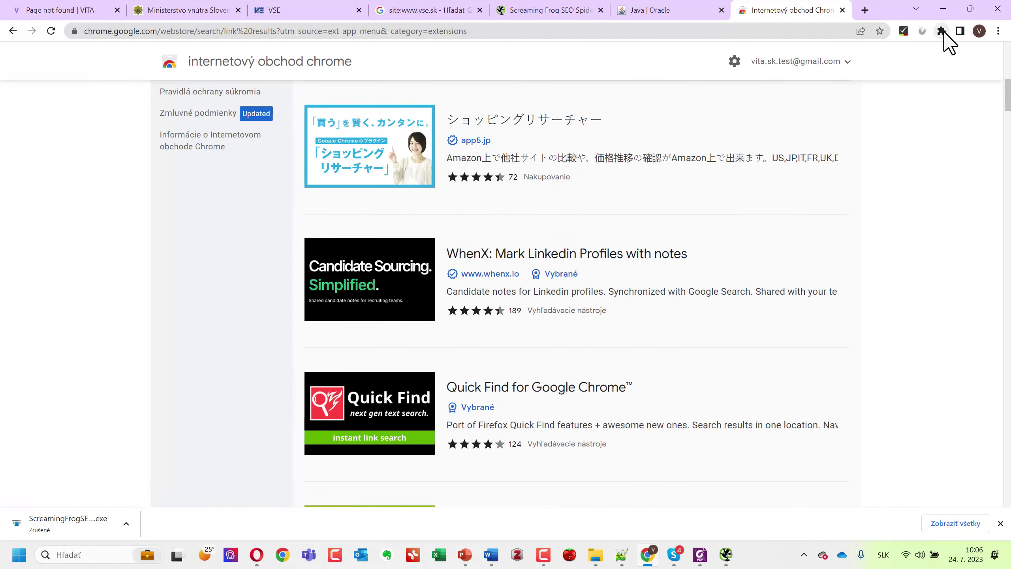
Open Chrome's page of installed extensions and copy the link checker's name, "Check My Links".
click(998, 32)
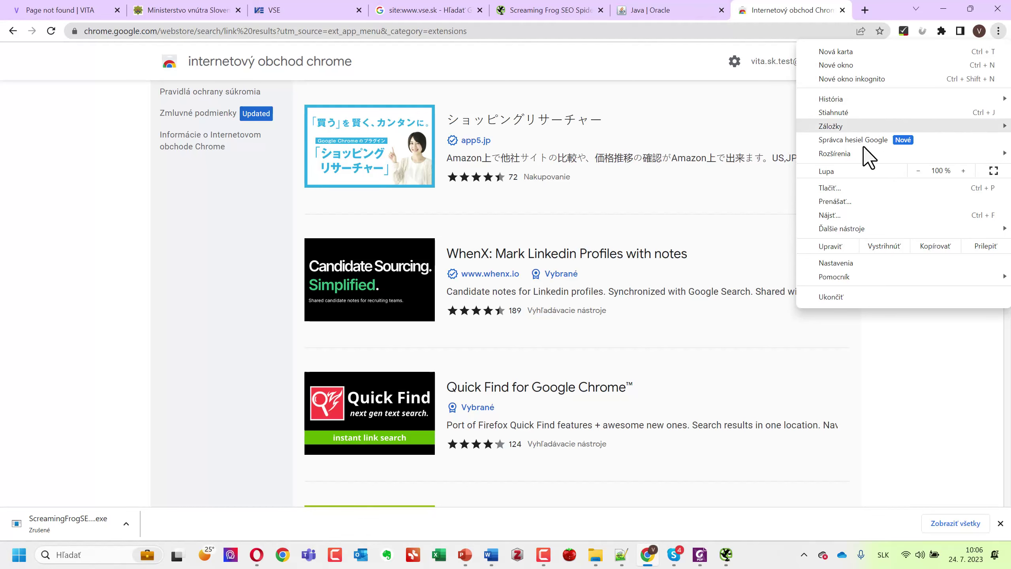
mouse_move(861, 153)
click(716, 159)
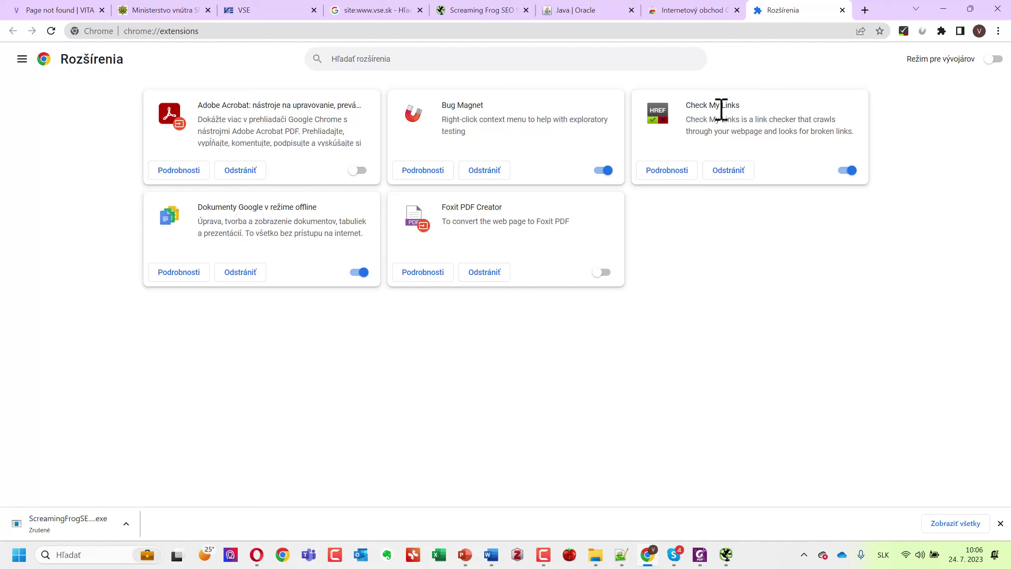
drag(739, 107, 685, 105)
key(ctrl+c)
Return to the Chrome Web Store and search the extensions for the copied name "Check My Links".
click(680, 11)
scroll(280, 242, up, 15)
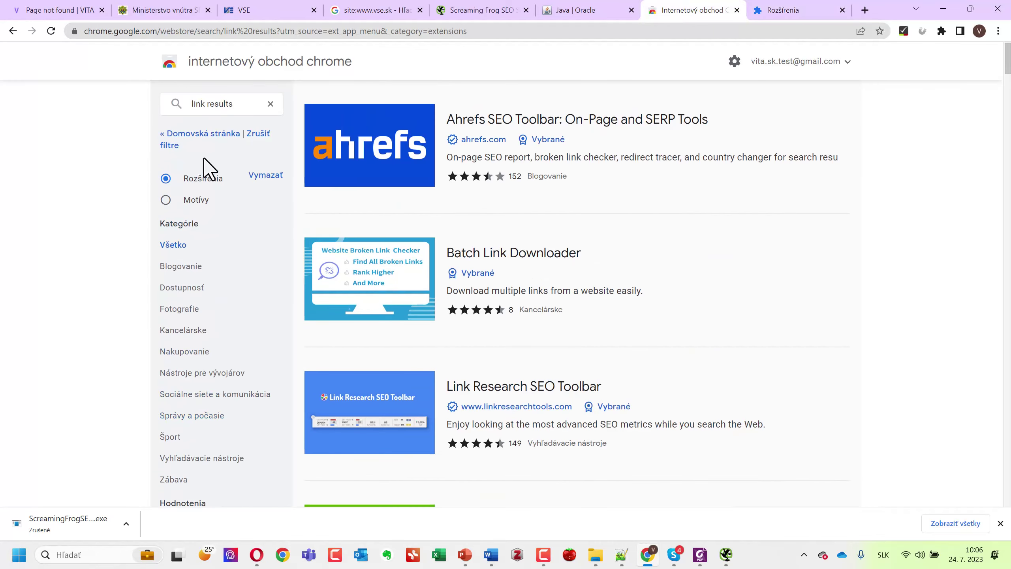
triple_click(242, 104)
key(ctrl+v)
key(Return)
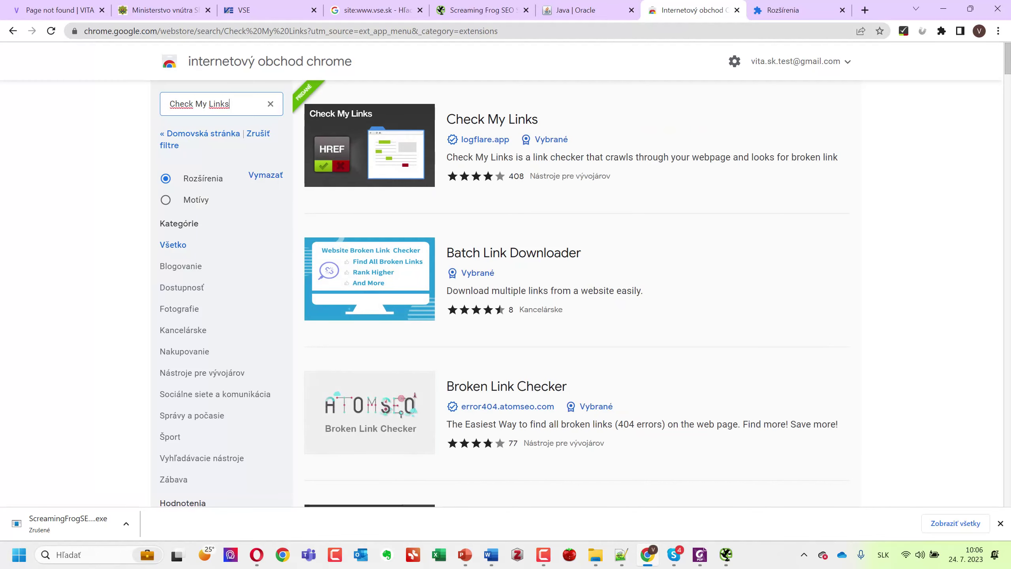
Open the Check My Links store page, view its overview, then recheck the installed extensions page and close it.
key(alt+Tab)
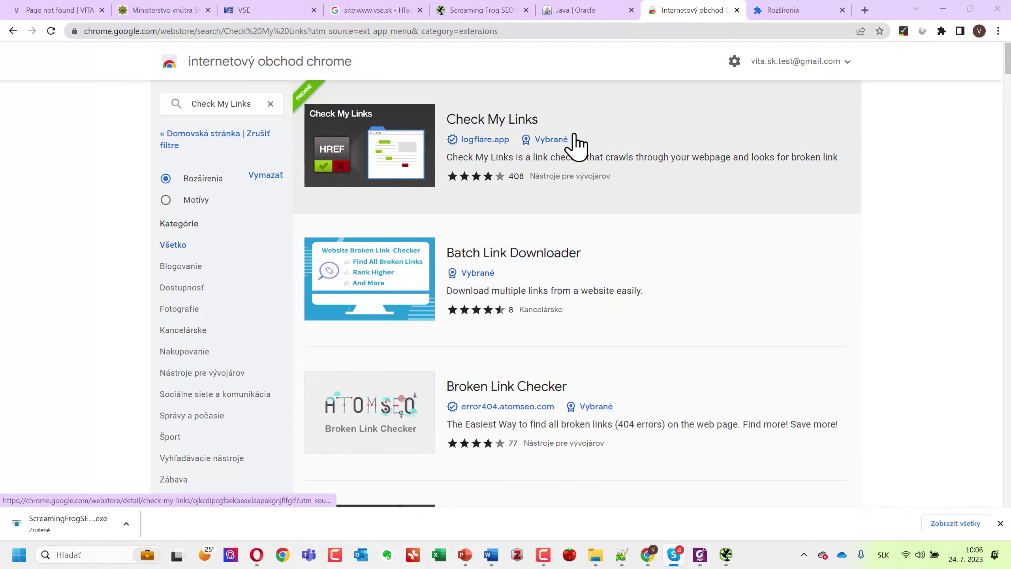
click(502, 120)
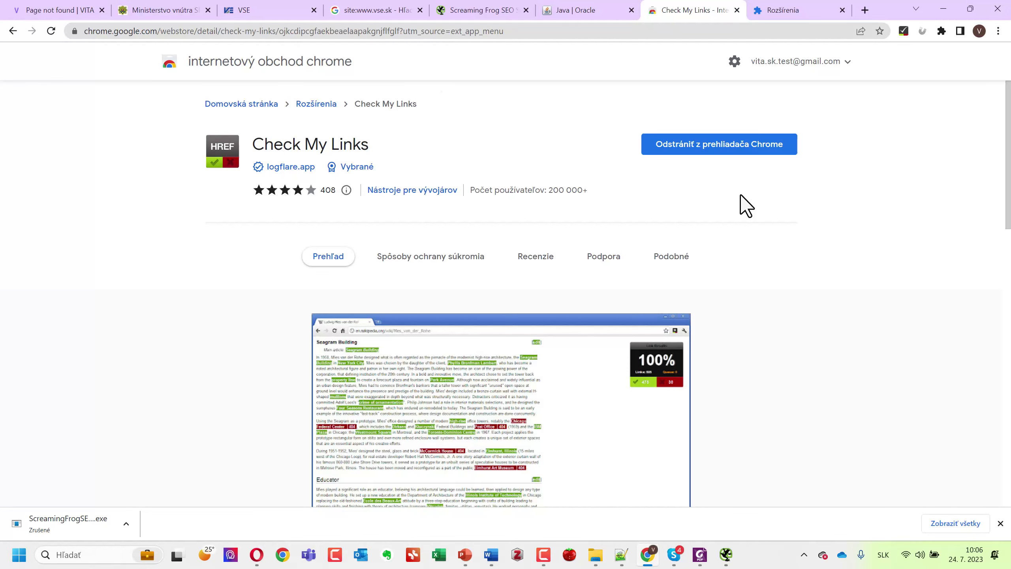
scroll(771, 368, down, 1)
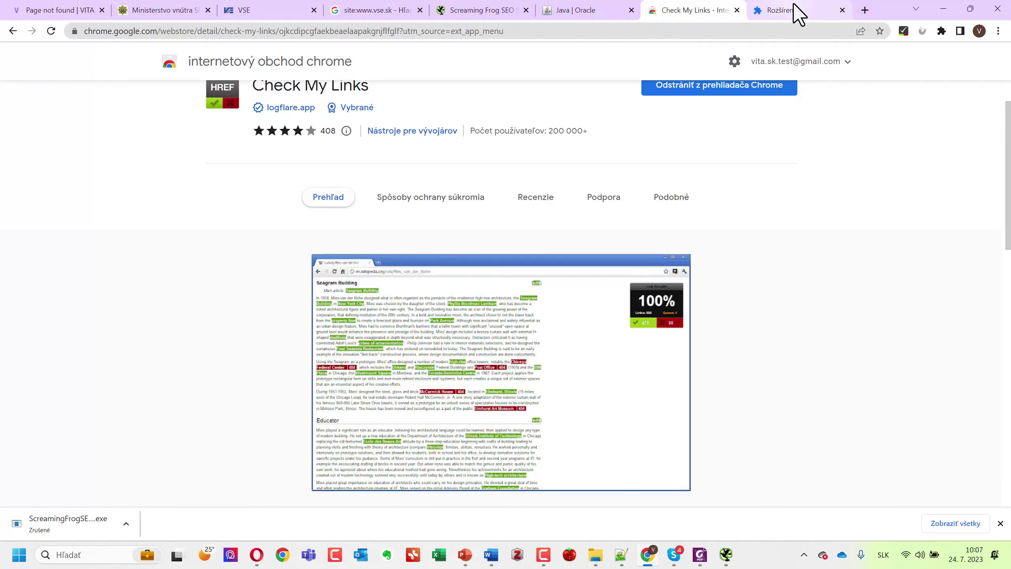
click(813, 6)
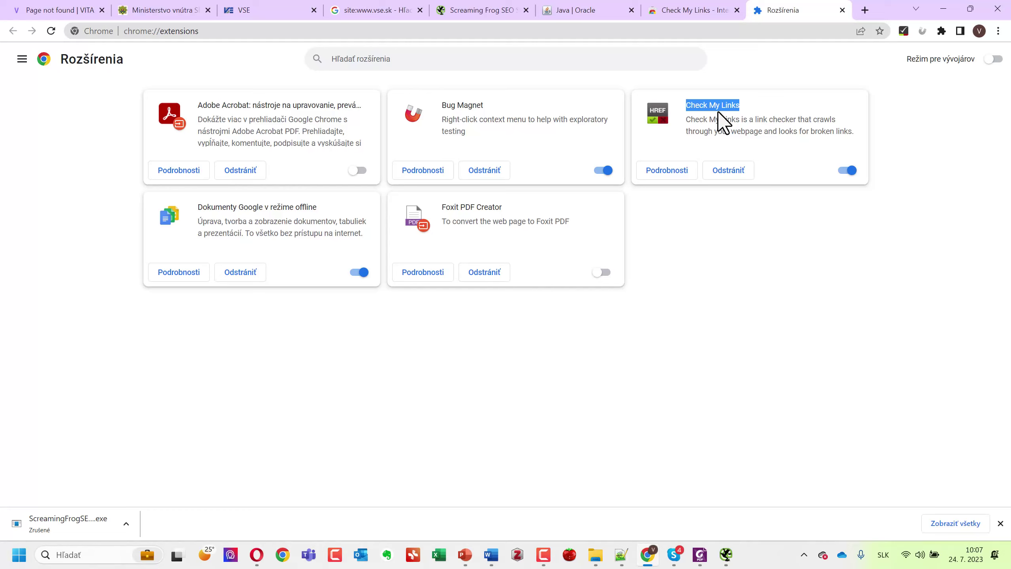
click(843, 10)
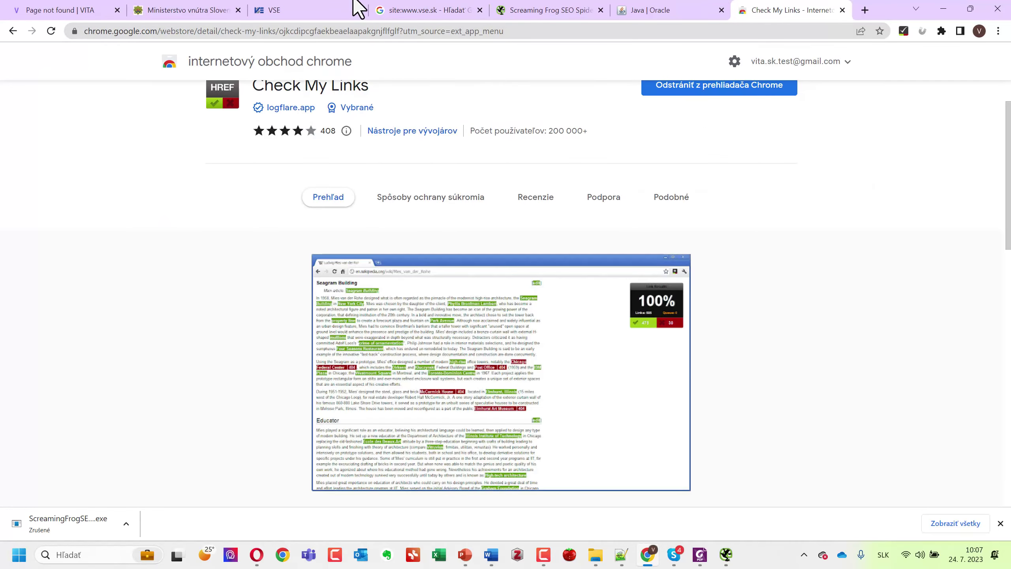
Switch to the VSE site, go to its home page, and run Check My Links on it.
click(330, 10)
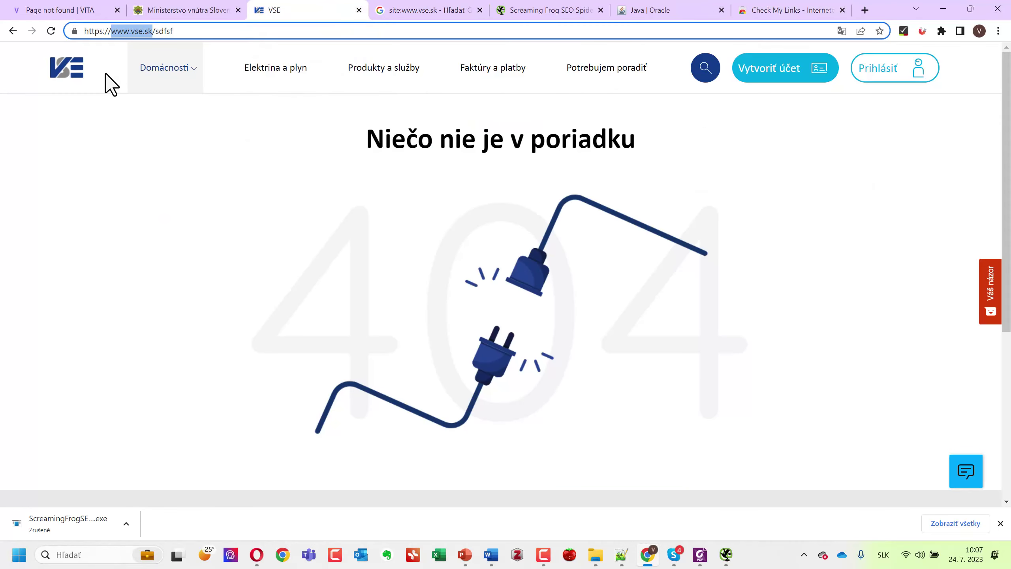
click(75, 70)
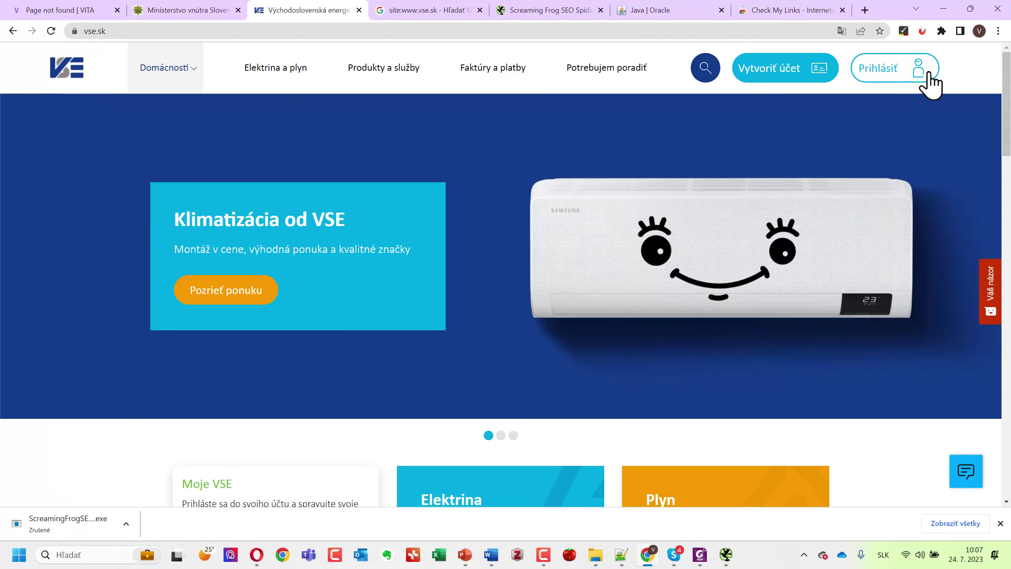
click(904, 32)
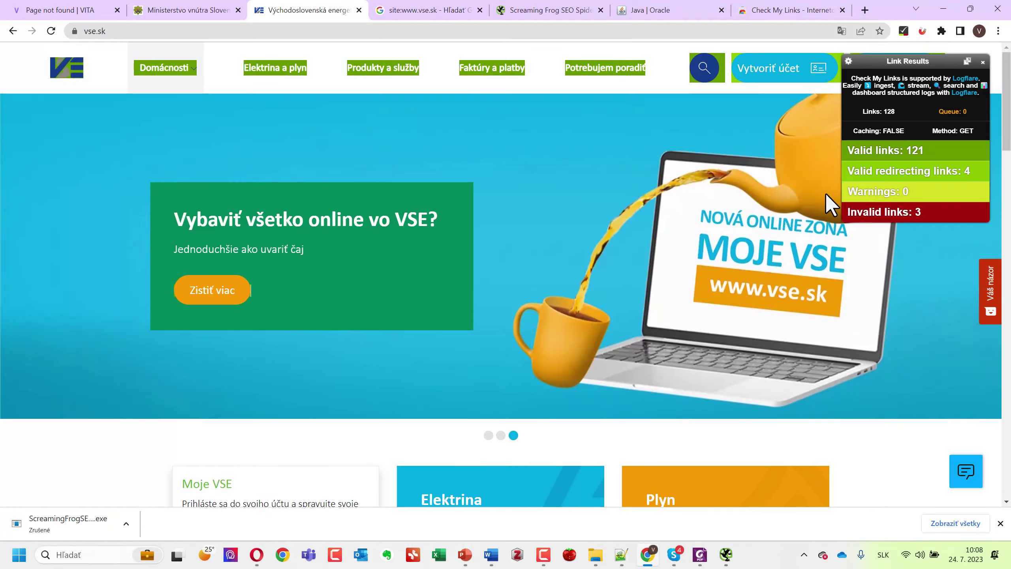
Look for invalid links down to the VSE page footer, open the flagged Blog link in a new tab, and return.
scroll(703, 243, down, 8)
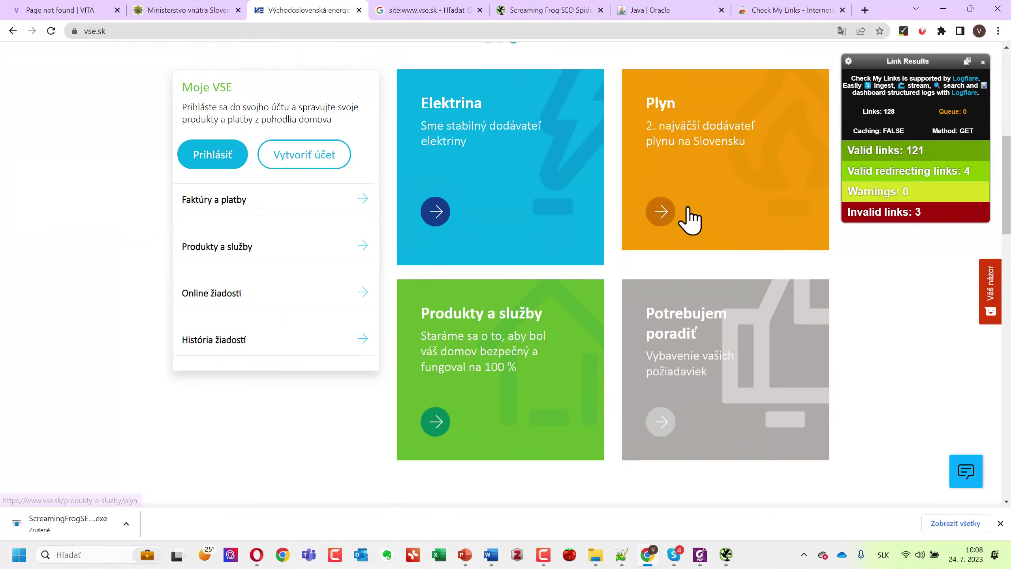
scroll(691, 220, down, 15)
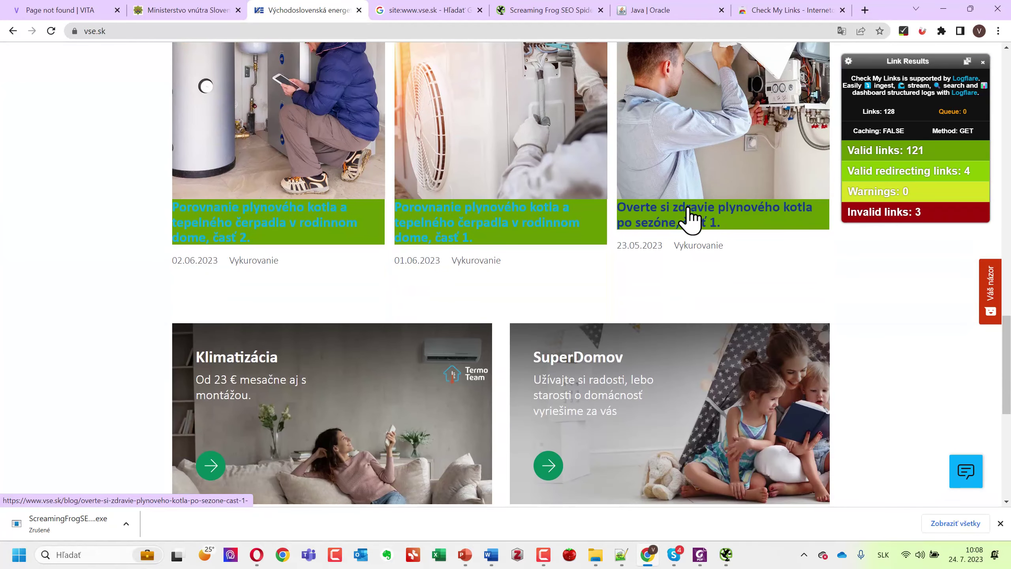
scroll(691, 217, down, 8)
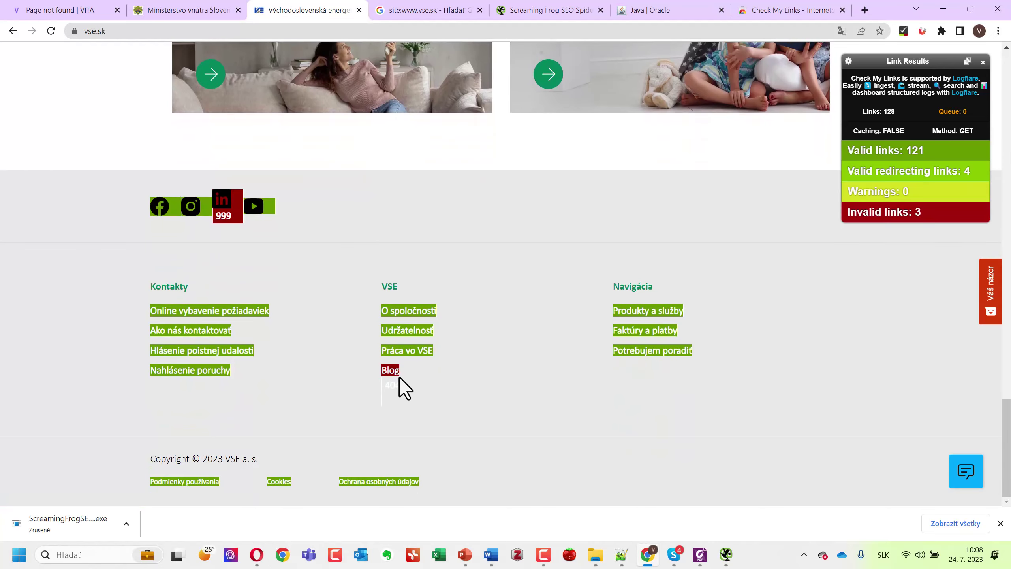
right_click(395, 376)
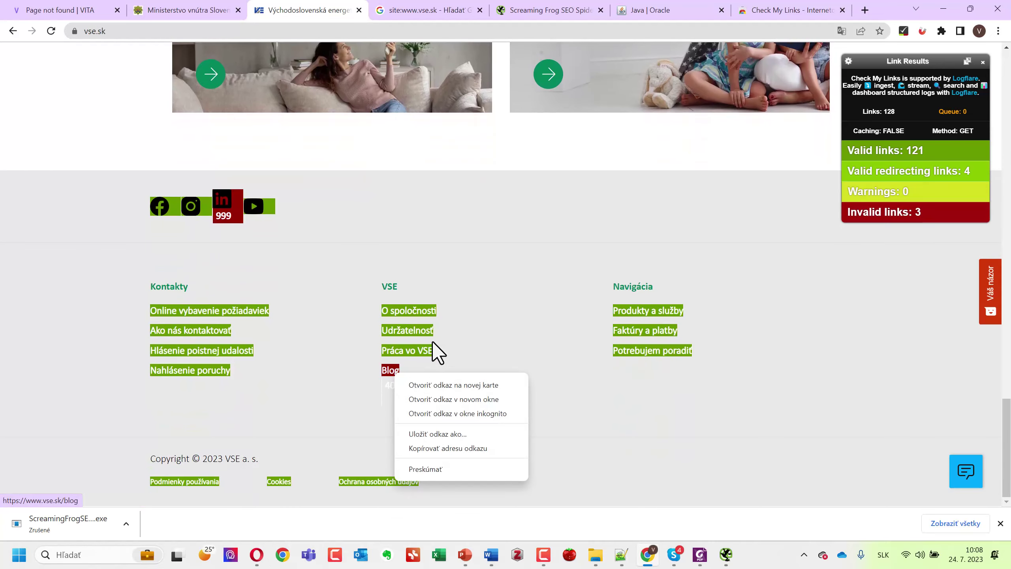
click(447, 381)
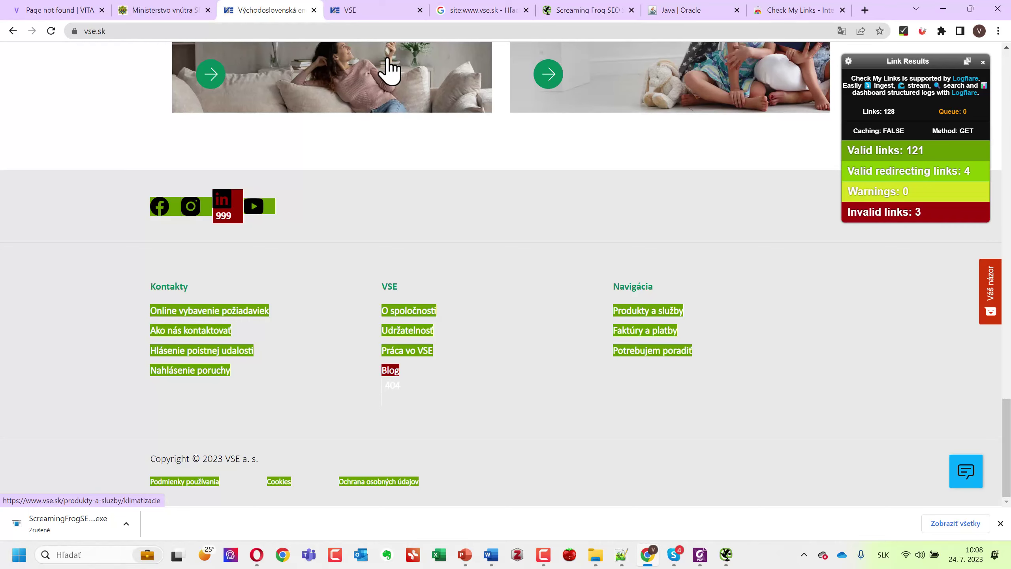
click(364, 10)
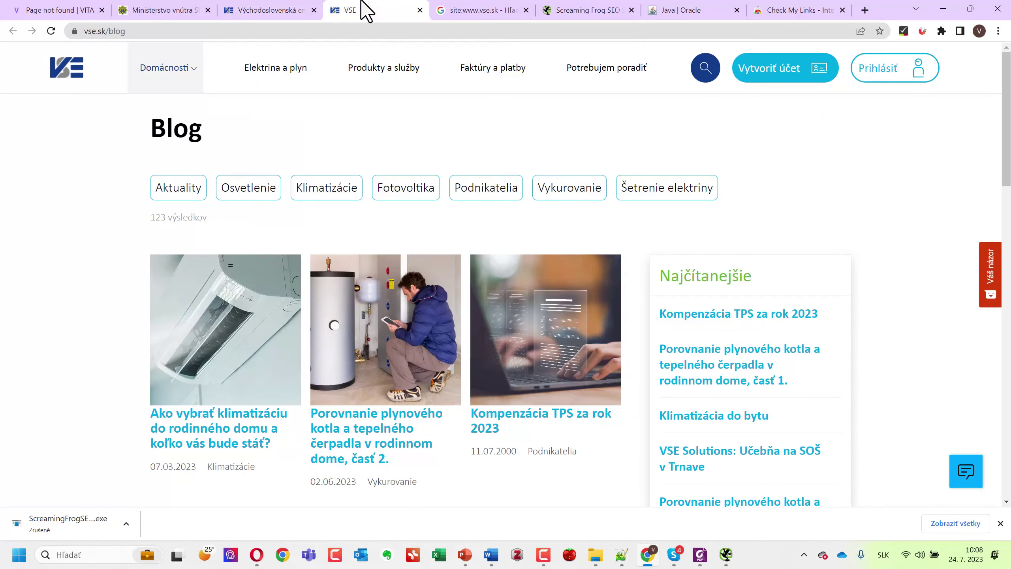
click(281, 10)
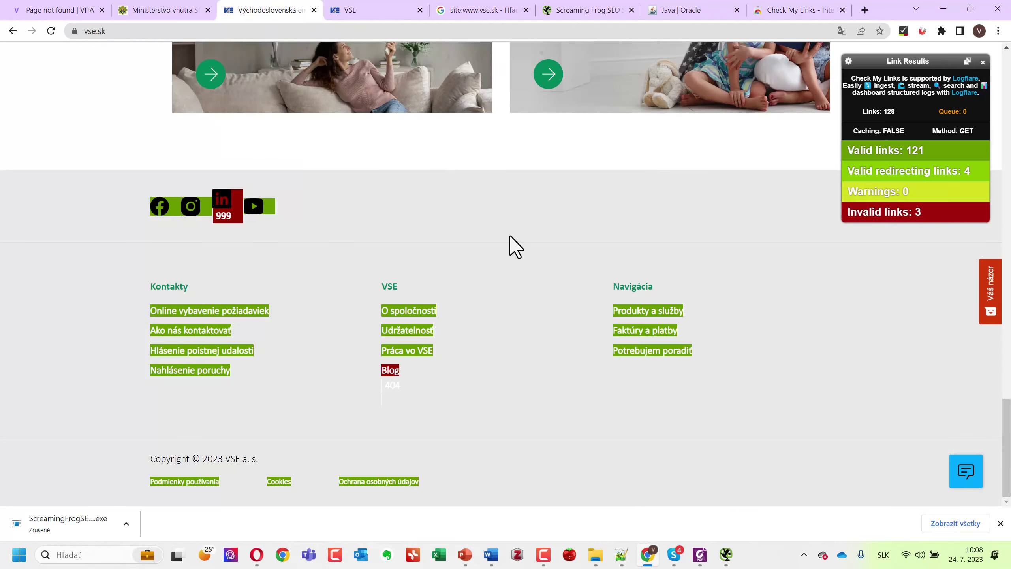
Check the flagged LinkedIn link in a new tab, close that tab, and re-examine the flagged footer links on the VSE page.
scroll(510, 236, up, 3)
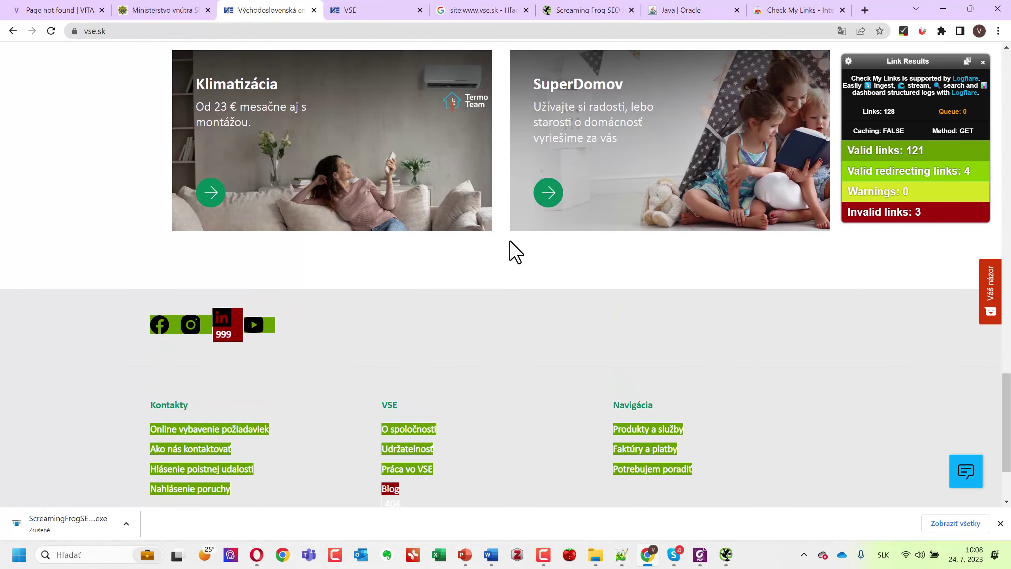
right_click(228, 330)
click(265, 341)
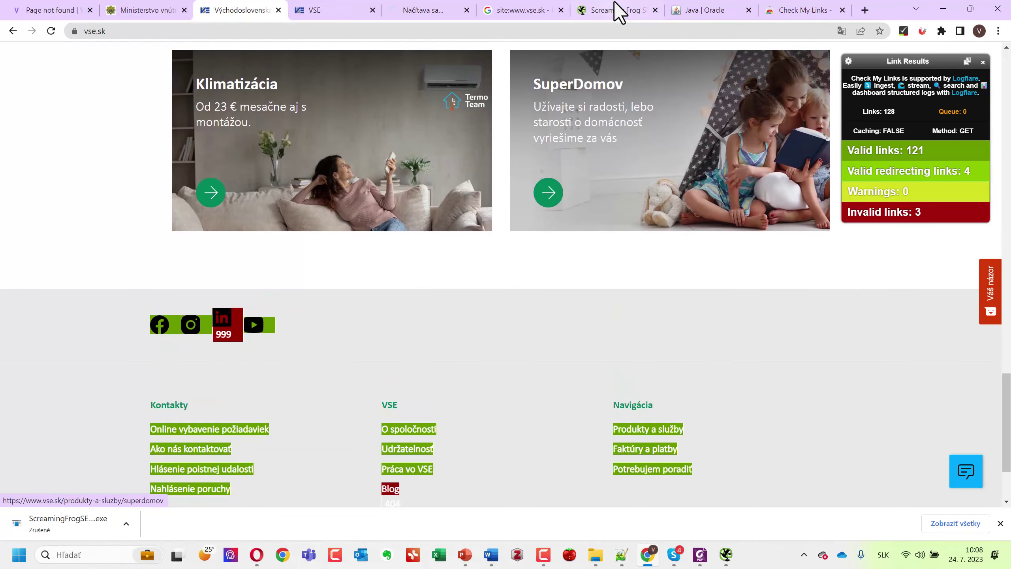
click(434, 10)
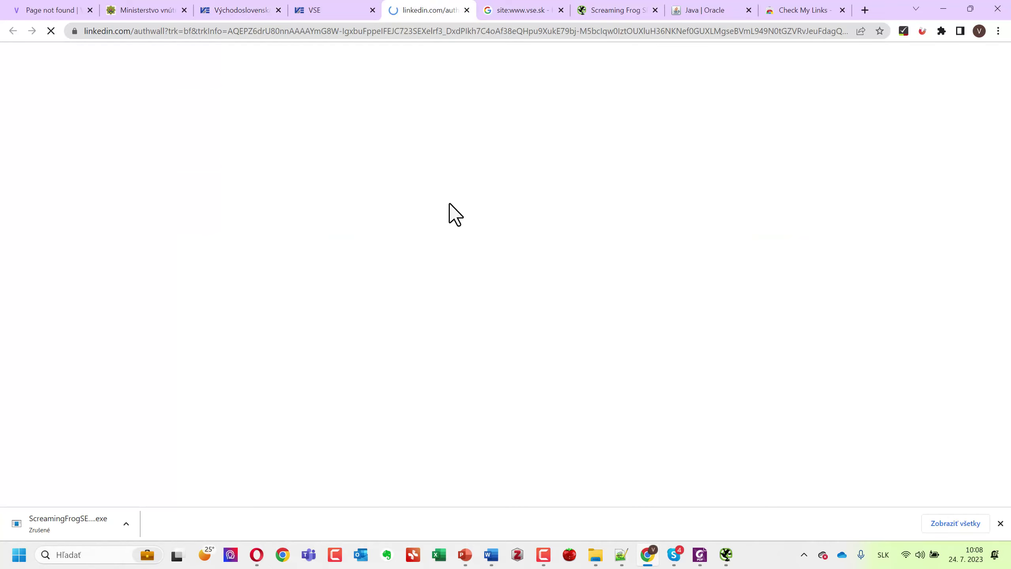
click(466, 10)
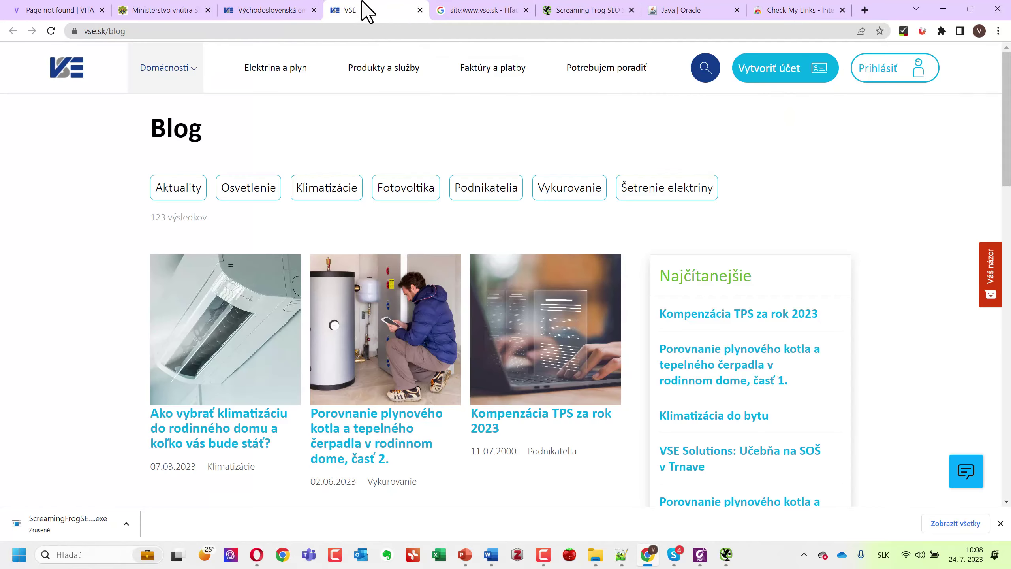
click(265, 11)
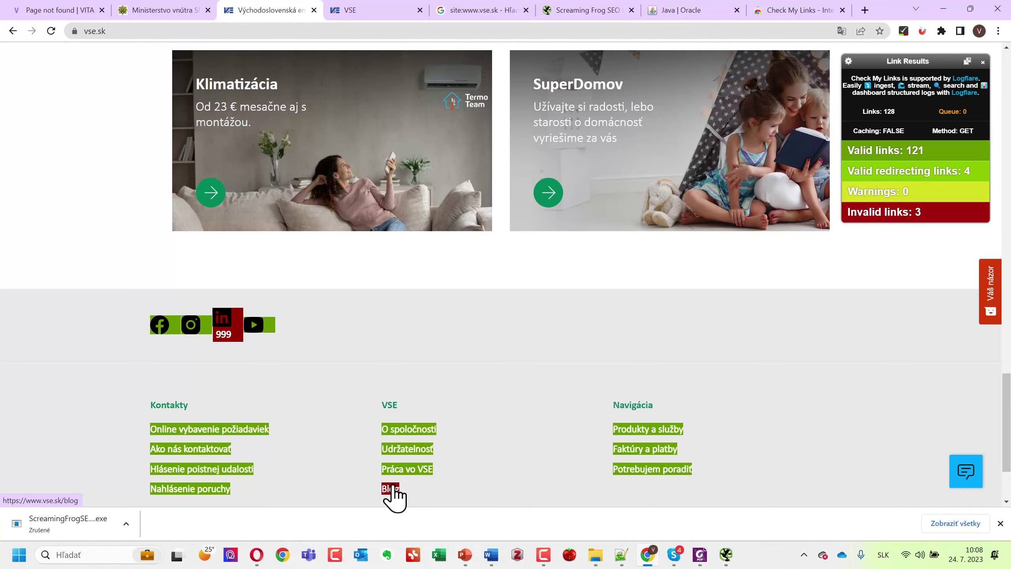
scroll(327, 394, down, 3)
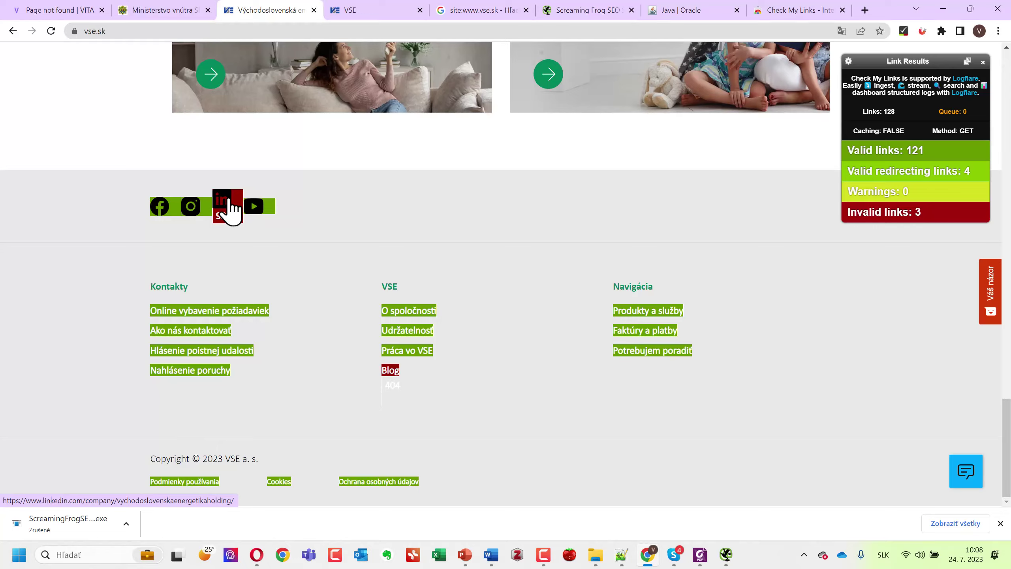
scroll(338, 284, up, 8)
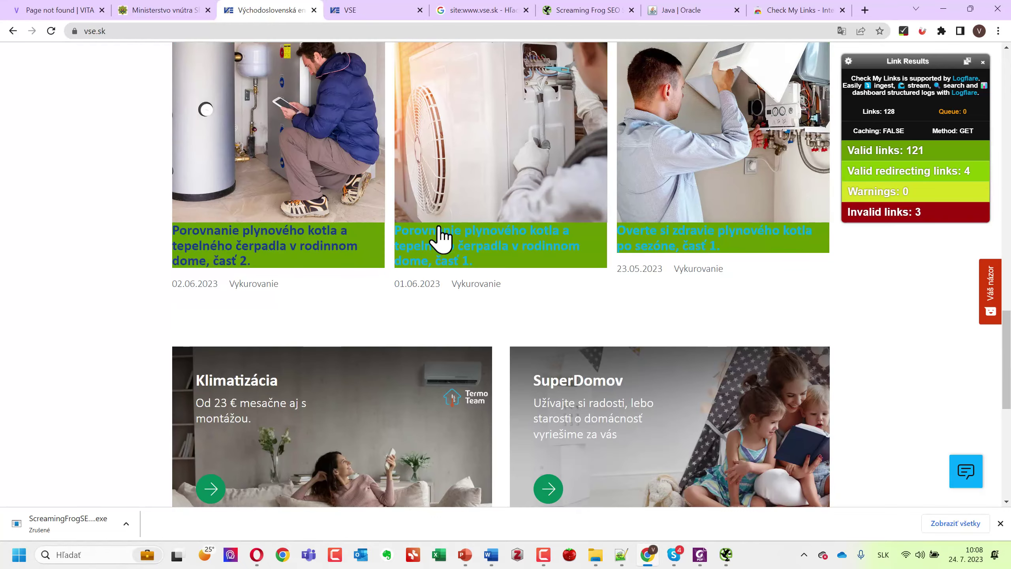
Switch to the minv.sk home page, run Check My Links on it, and look down the page for the invalid link.
click(175, 12)
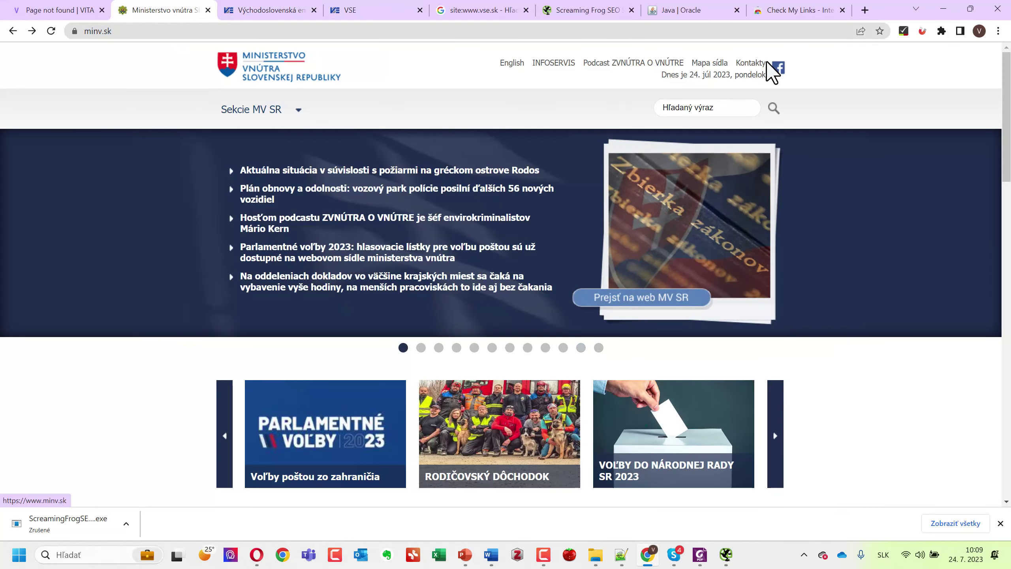
click(903, 31)
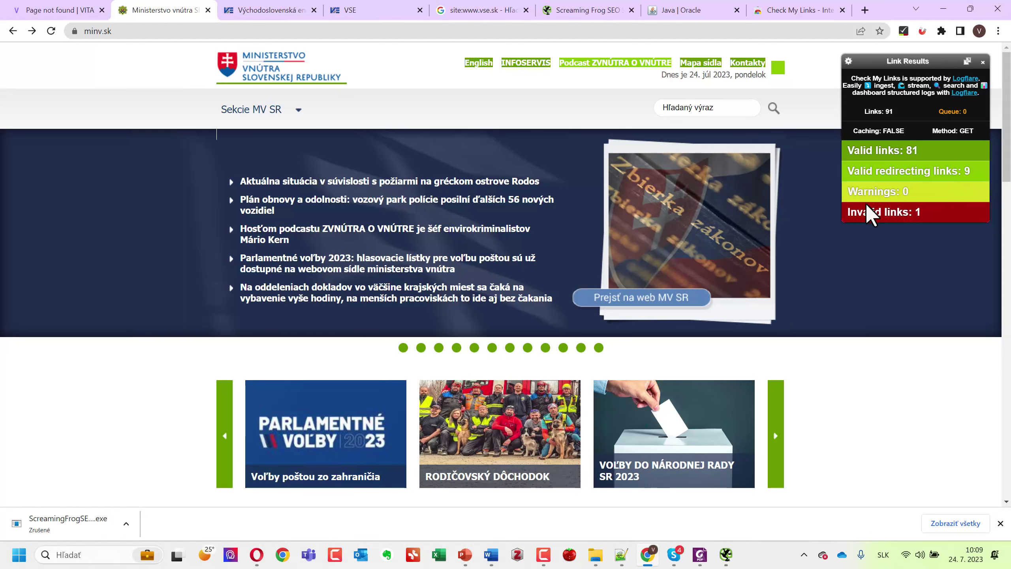
scroll(677, 194, down, 12)
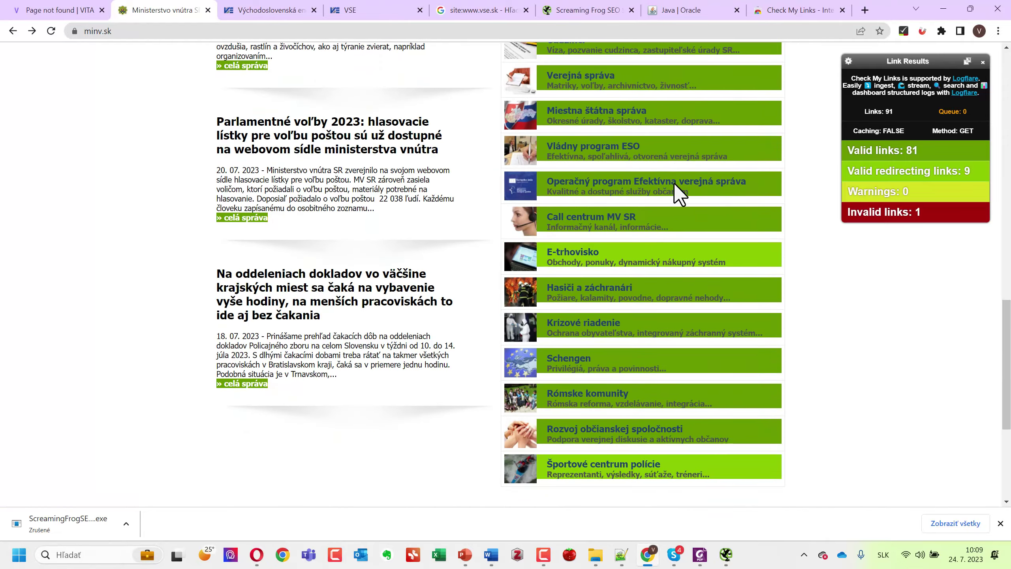
scroll(677, 194, down, 5)
scroll(677, 194, up, 15)
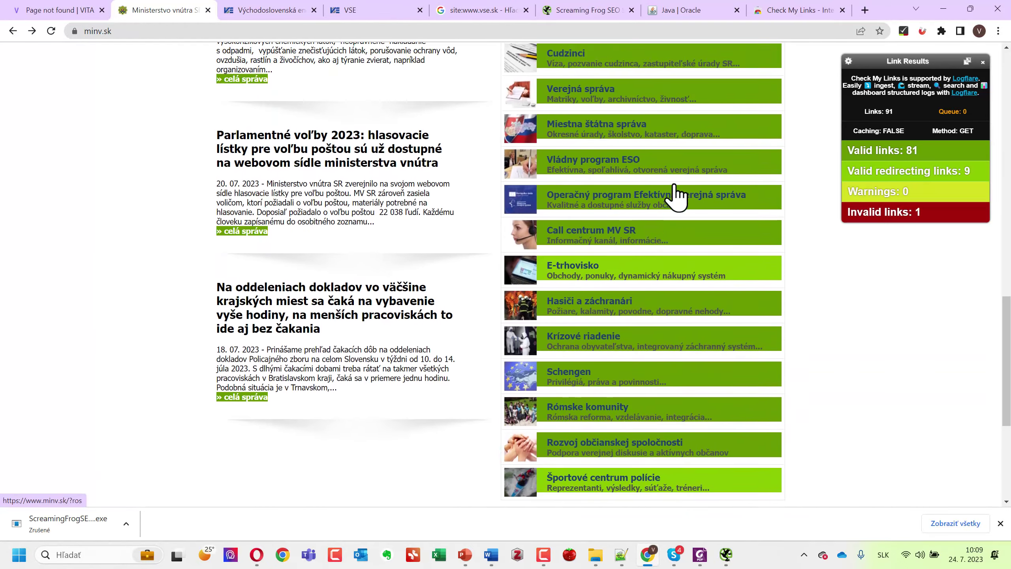
scroll(674, 185, up, 6)
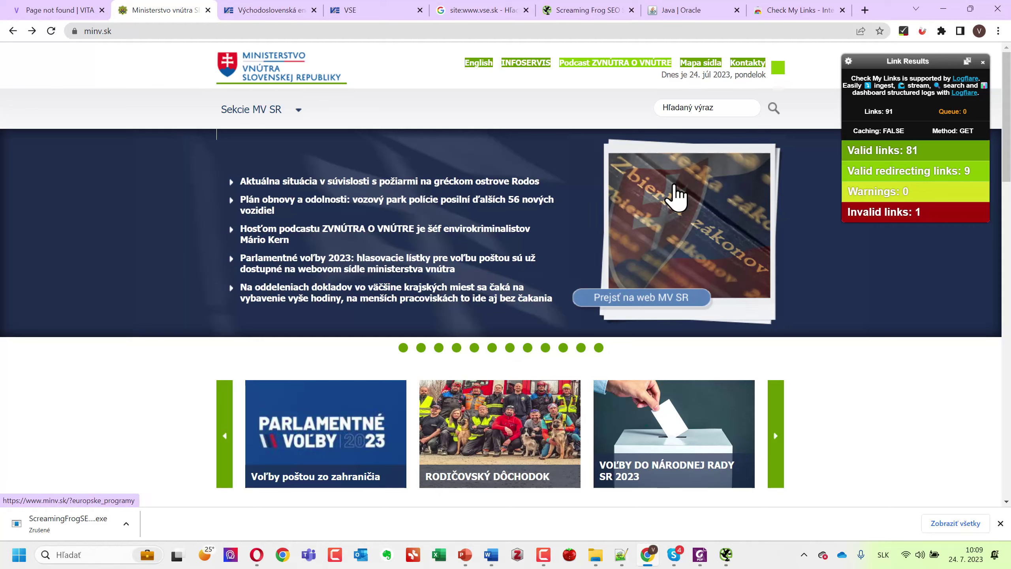
Zoom the minv.sk page out, recheck it for the invalid link down to the footer, and restore the zoom.
key(ctrl+minus)
key(ctrl+minus)
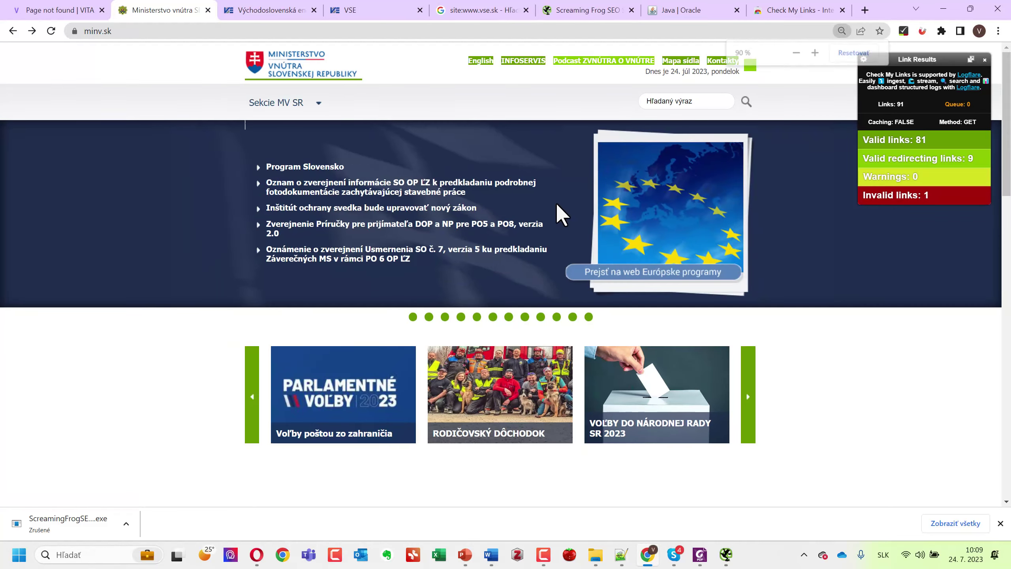
scroll(557, 204, down, 5)
scroll(557, 205, down, 8)
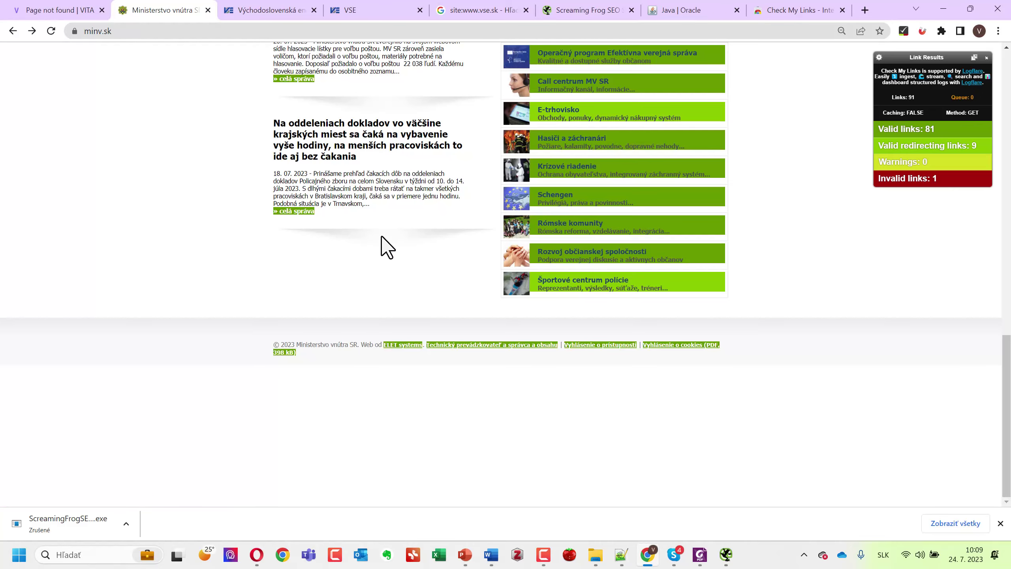
scroll(343, 216, up, 8)
scroll(342, 215, up, 8)
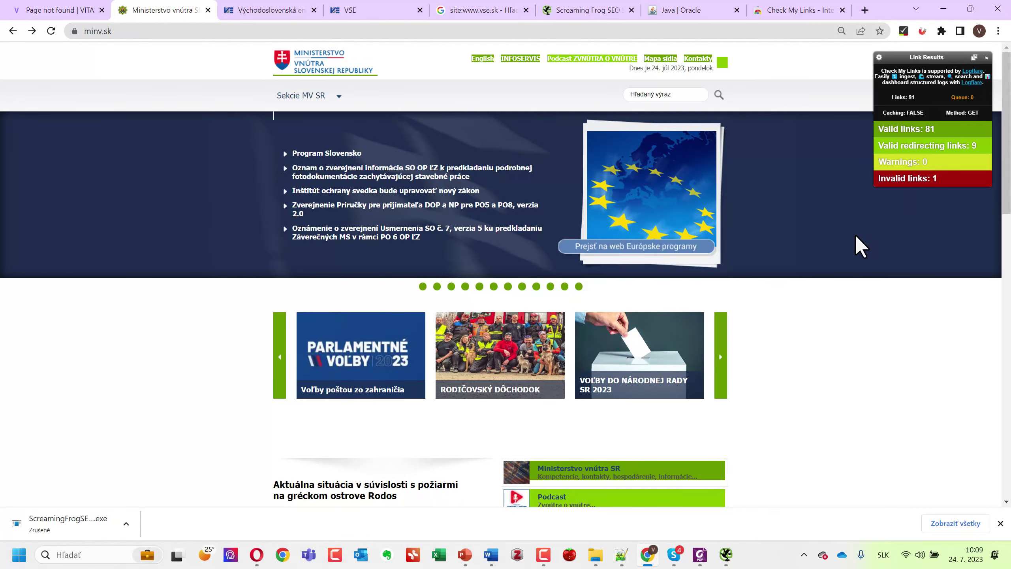
key(ctrl+plus)
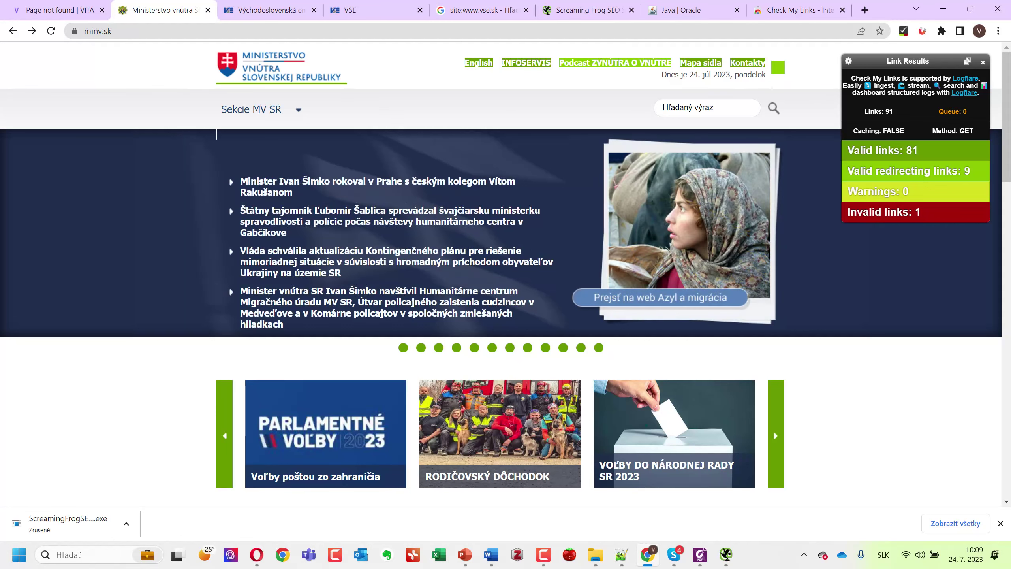
Switch to the VITA site, go to its home page, and run Check My Links on it.
click(28, 10)
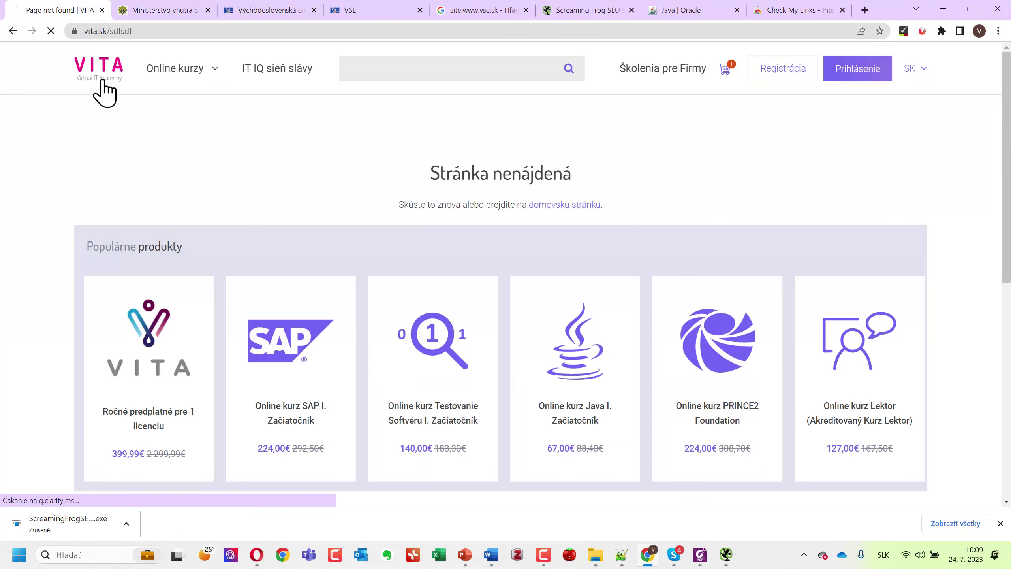
click(105, 90)
click(902, 33)
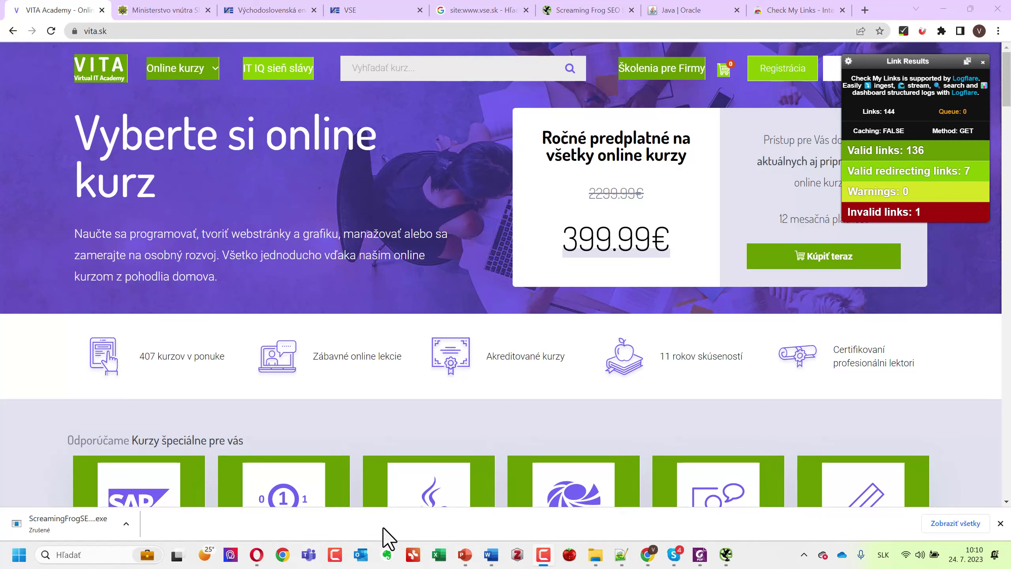
Switch to PowerPoint, view slides 31 and 32 on manual and automated testing, then minimize the presentation and Chrome.
click(465, 555)
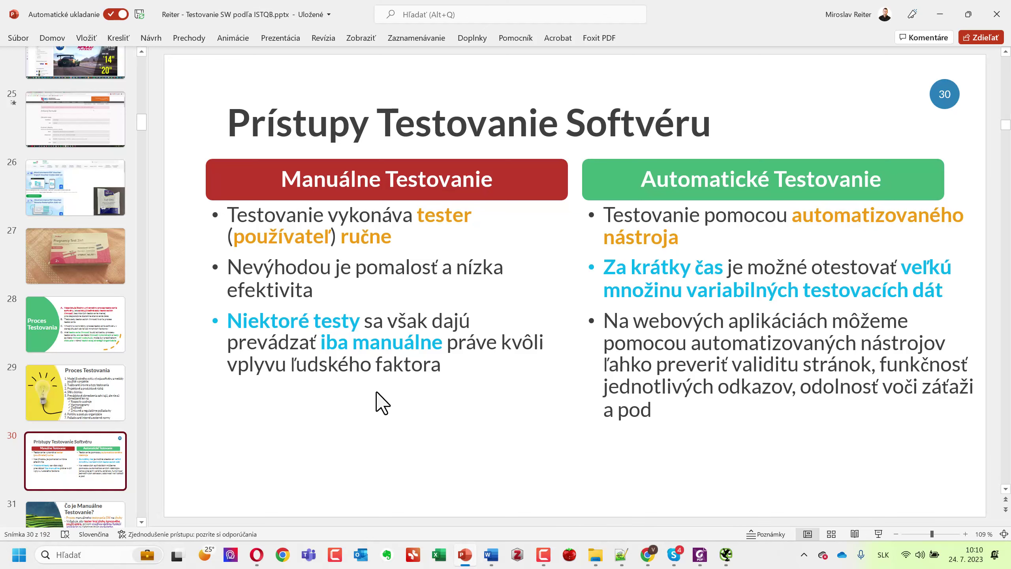
click(106, 518)
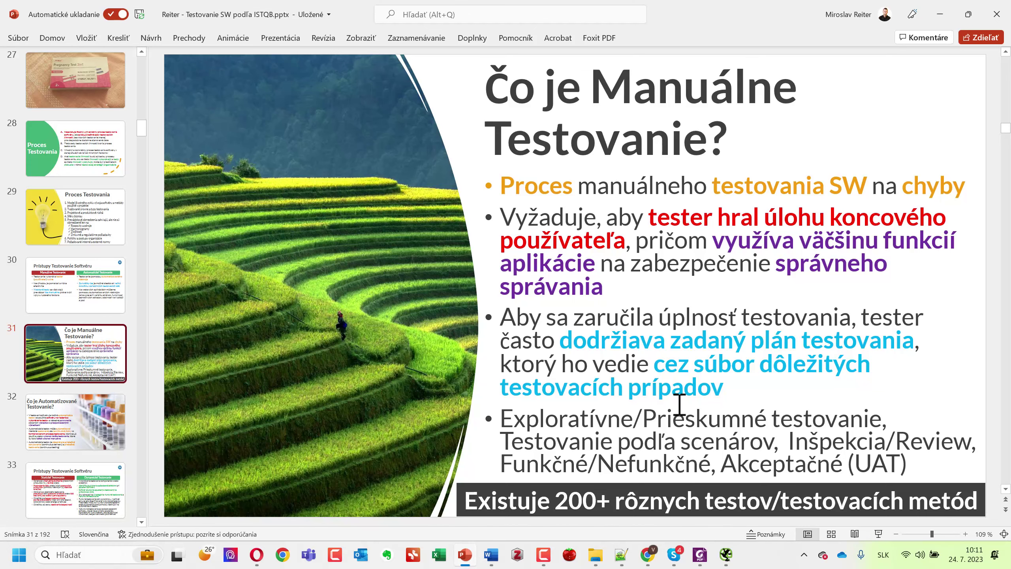
click(99, 440)
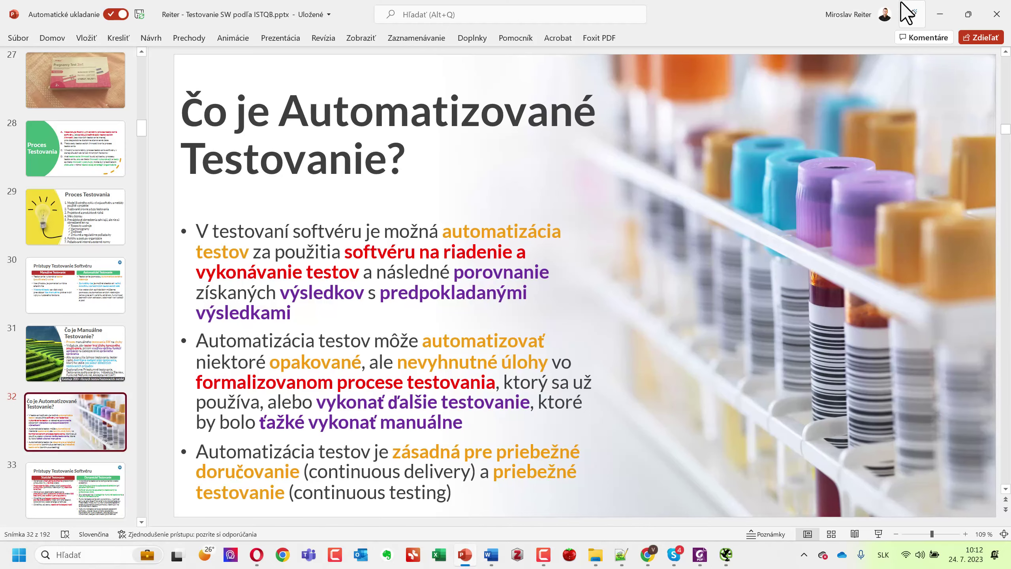
click(931, 7)
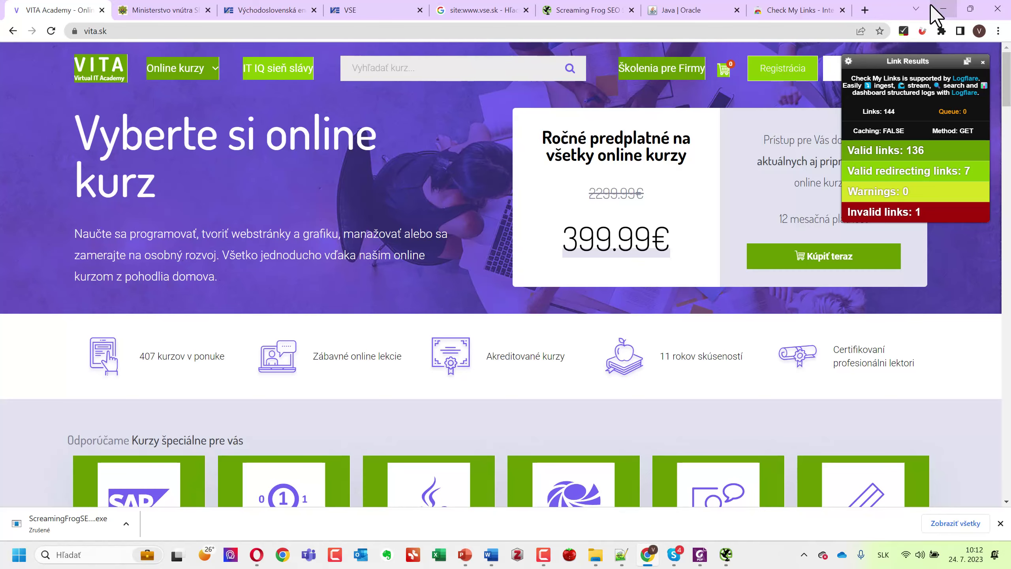
click(942, 10)
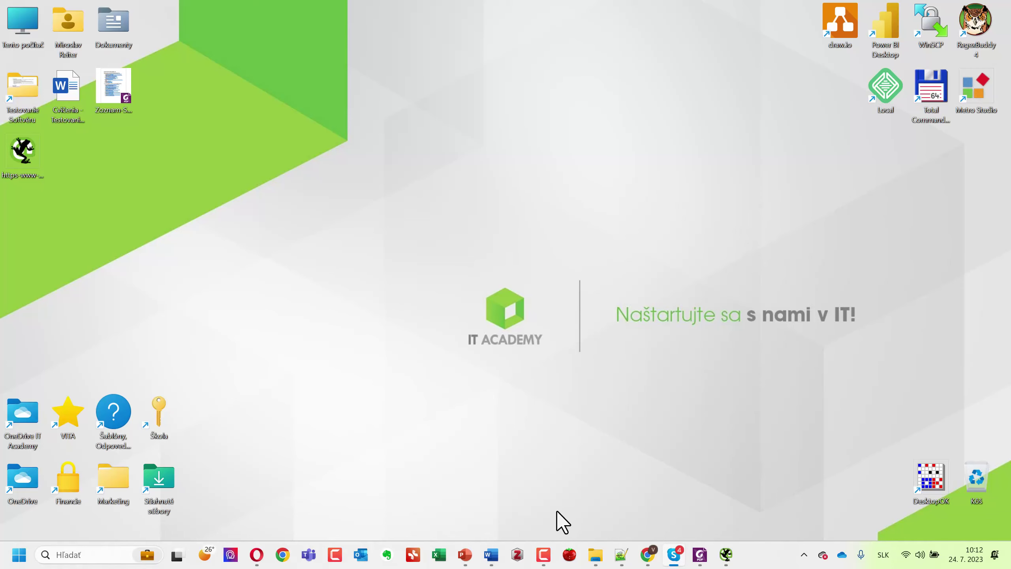
Return to Chrome, select the web address of the Check My Links store page, switch to Skype, and minimize Chrome.
click(648, 554)
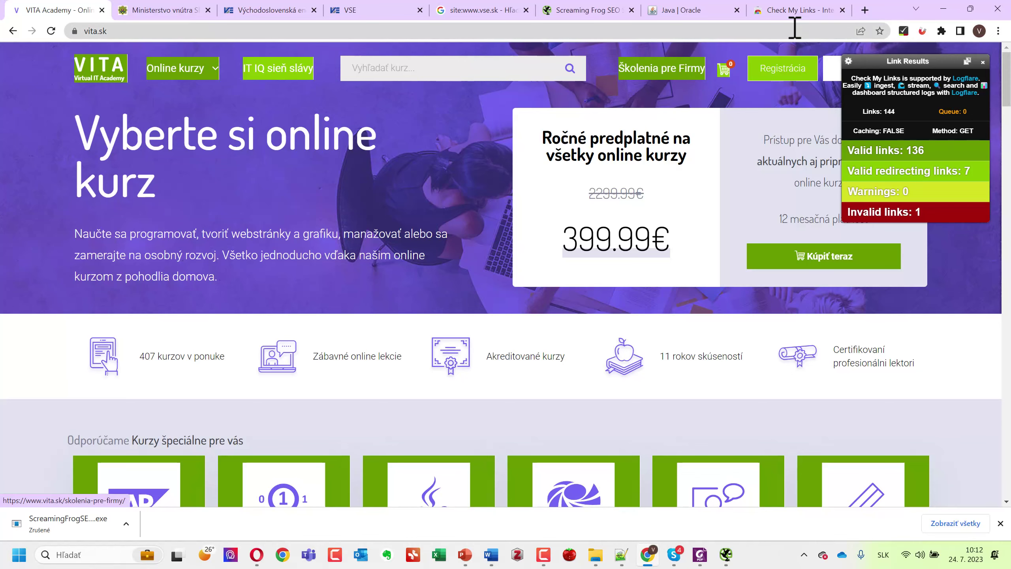
click(794, 10)
click(335, 34)
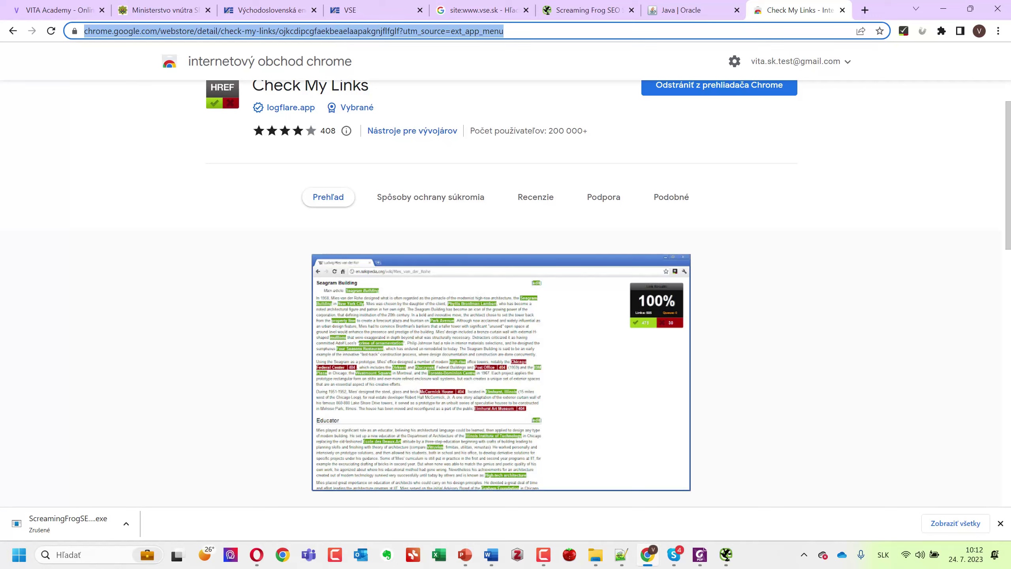
click(674, 554)
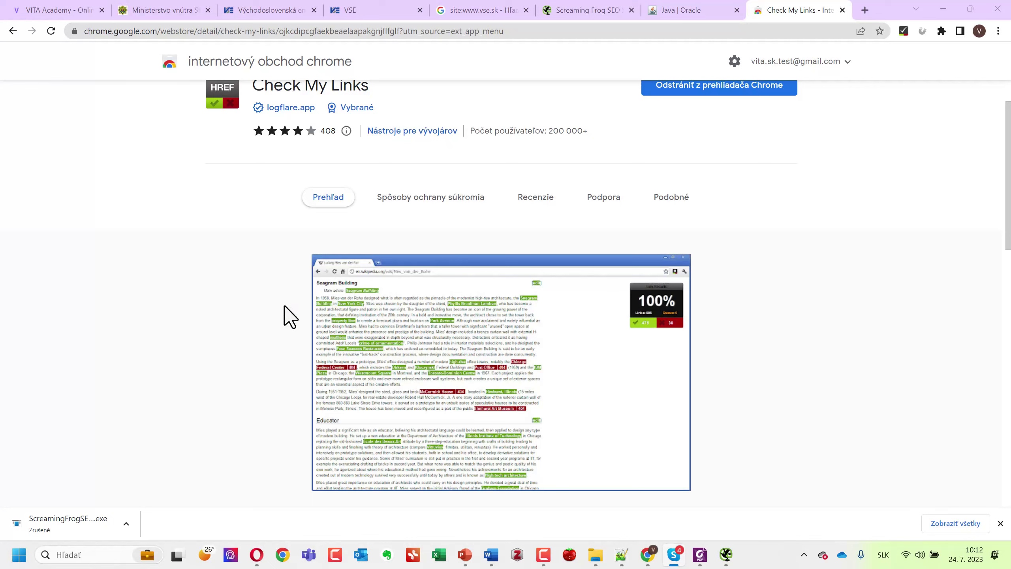
click(948, 10)
Switch to Opera and open the Zoznam_SW folder from the main page of the Testovanie_Softveru_ISTQB GitHub repository.
click(257, 554)
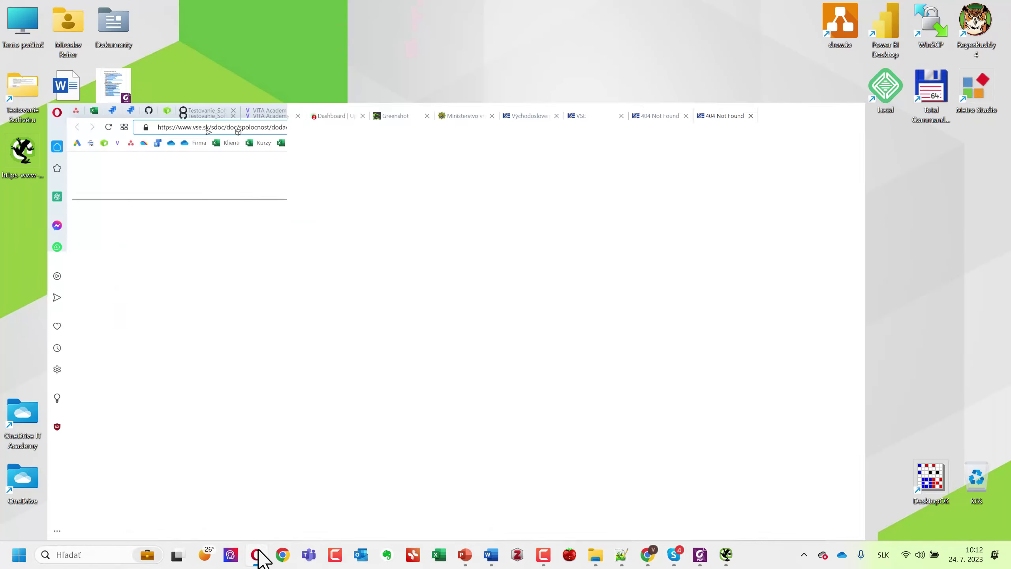
click(198, 2)
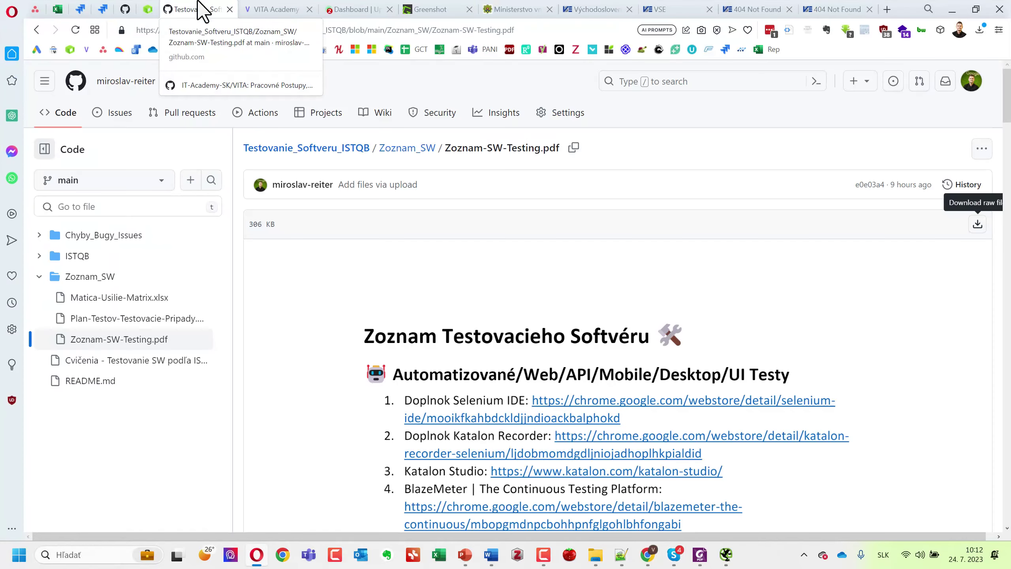
click(37, 30)
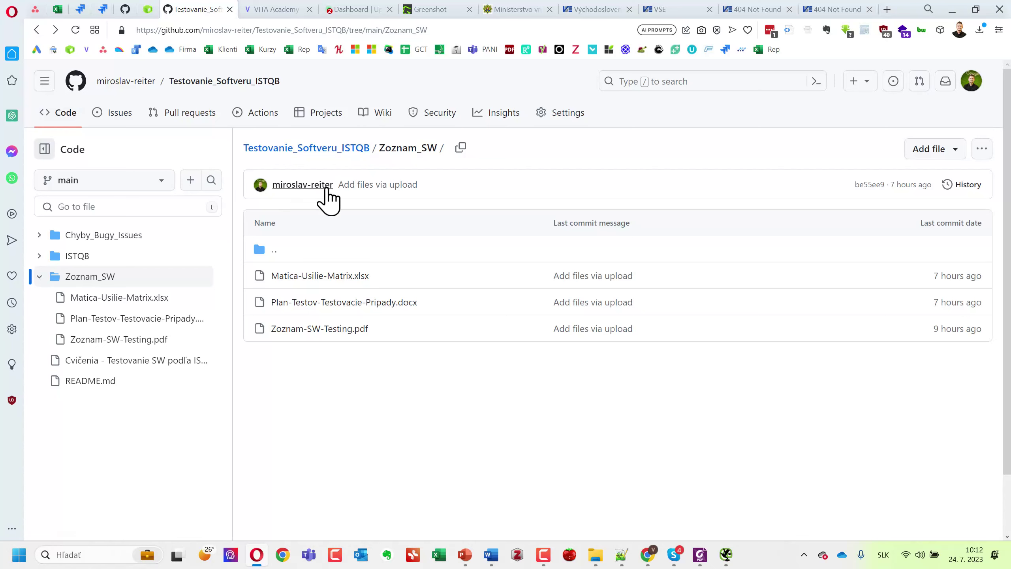
click(329, 152)
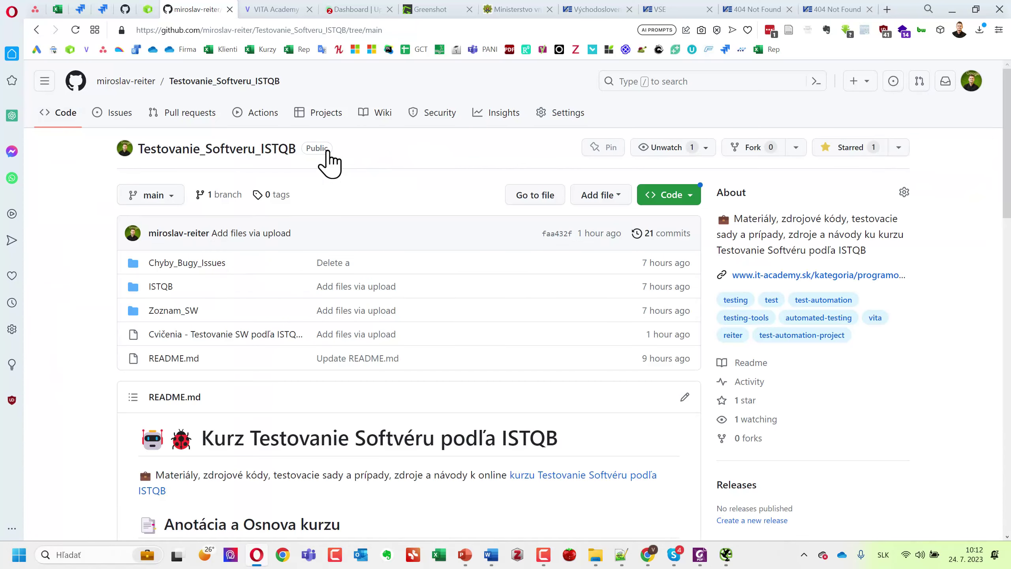
click(176, 307)
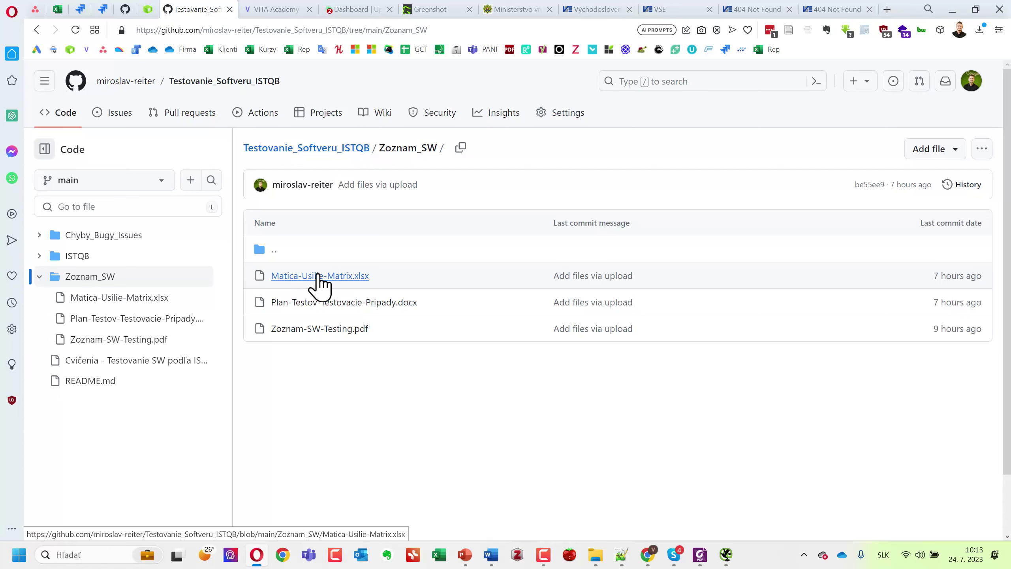
Download Matica-Usilie-Matrix.xlsx from the repository and place it beside the Screaming Frog file on the desktop.
click(339, 276)
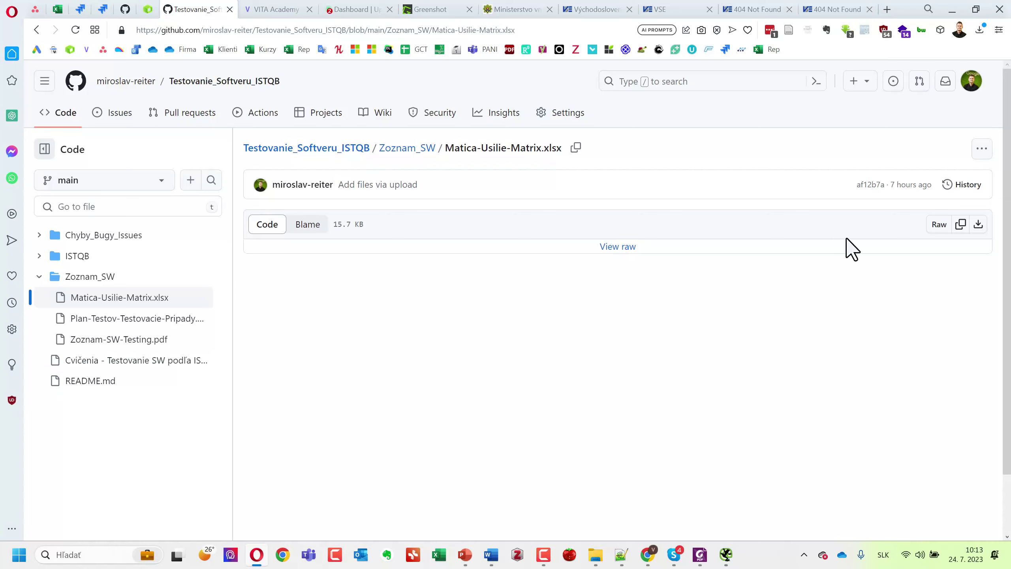
click(980, 224)
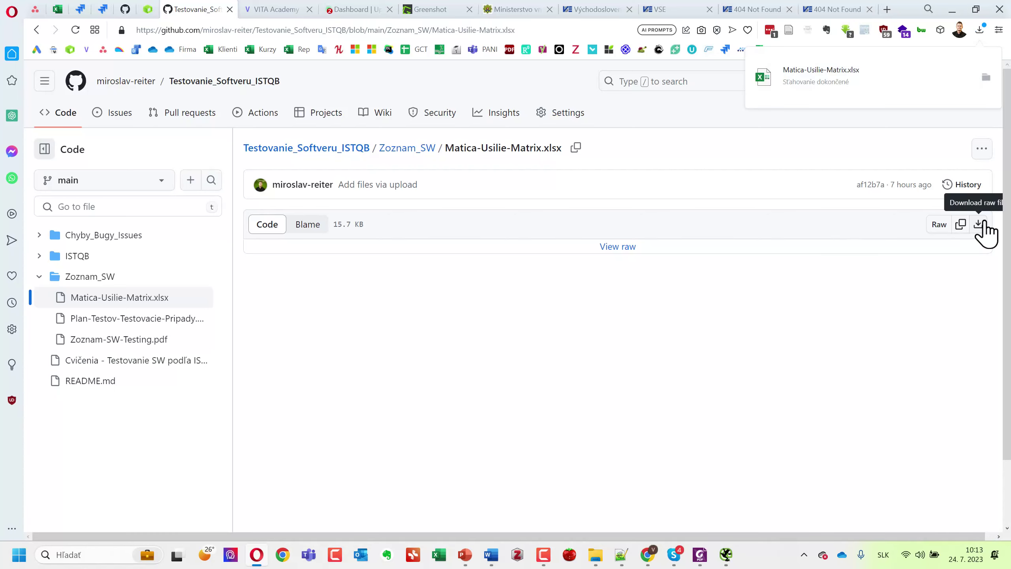
click(952, 9)
drag(19, 217, 72, 155)
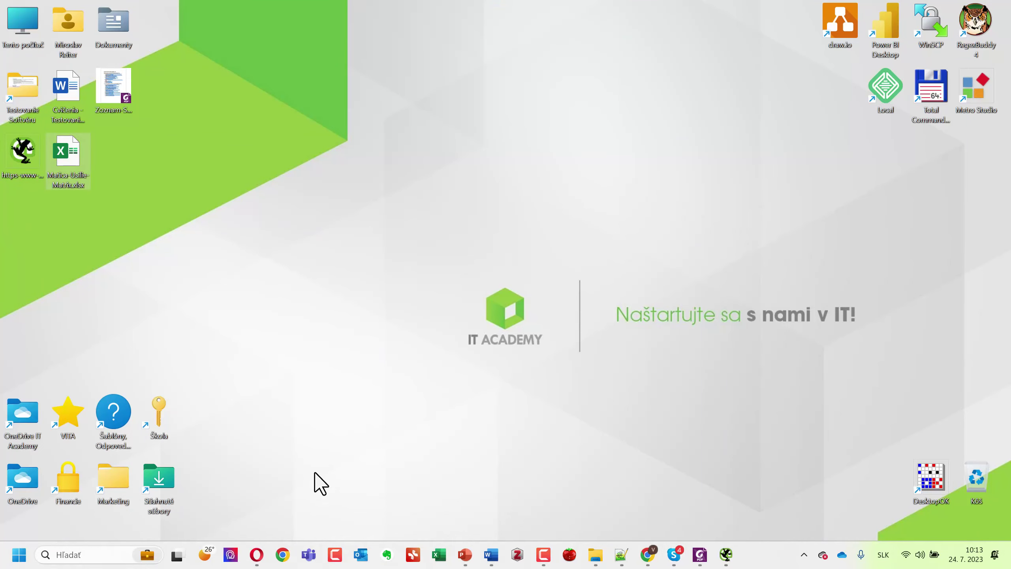
Switch to PowerPoint, search the presentation for "mato" and "mati", and close the search.
click(464, 554)
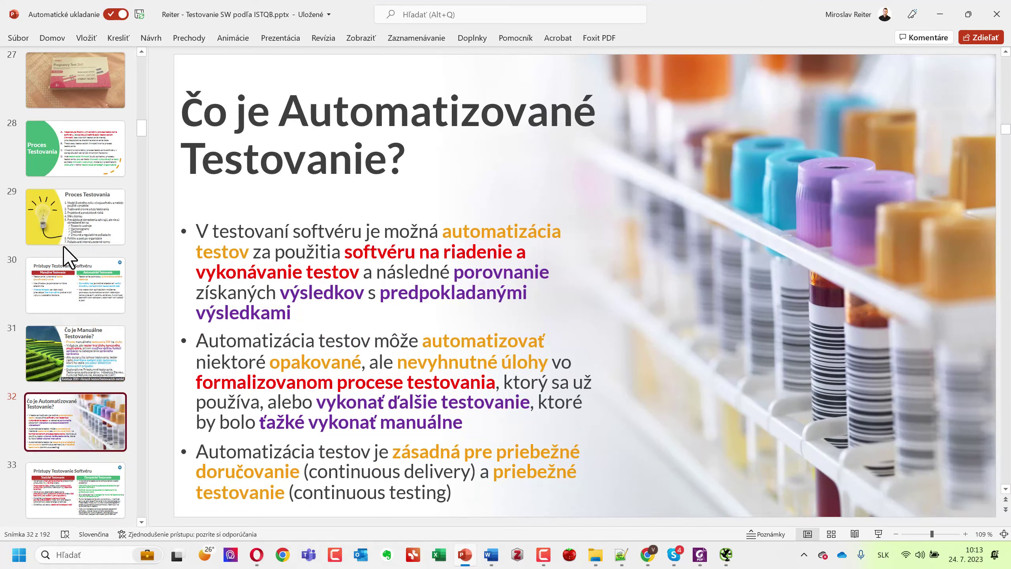
key(ctrl+f)
text(mato)
key(Return)
key(Return)
click(438, 270)
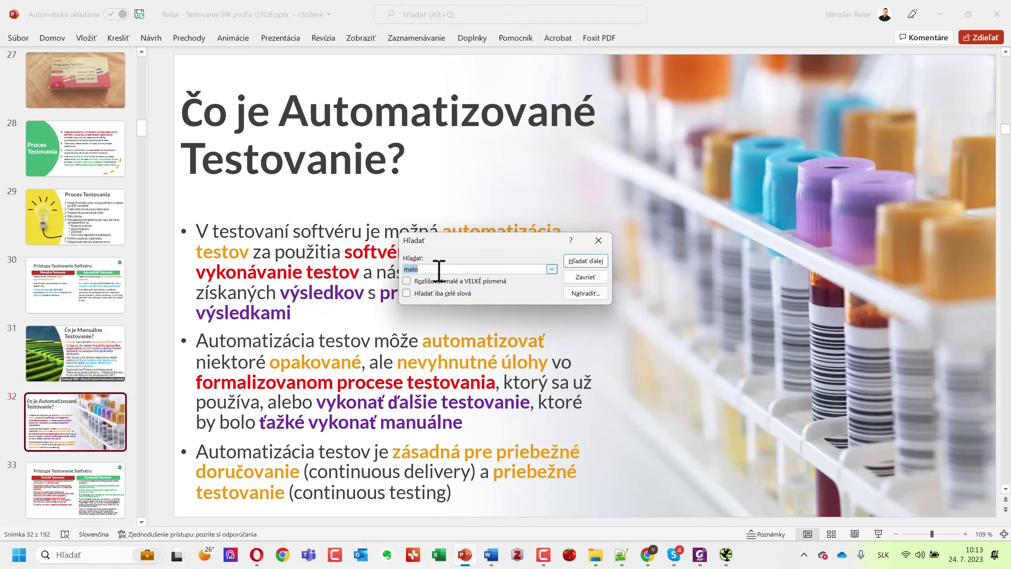
click(439, 270)
key(Return)
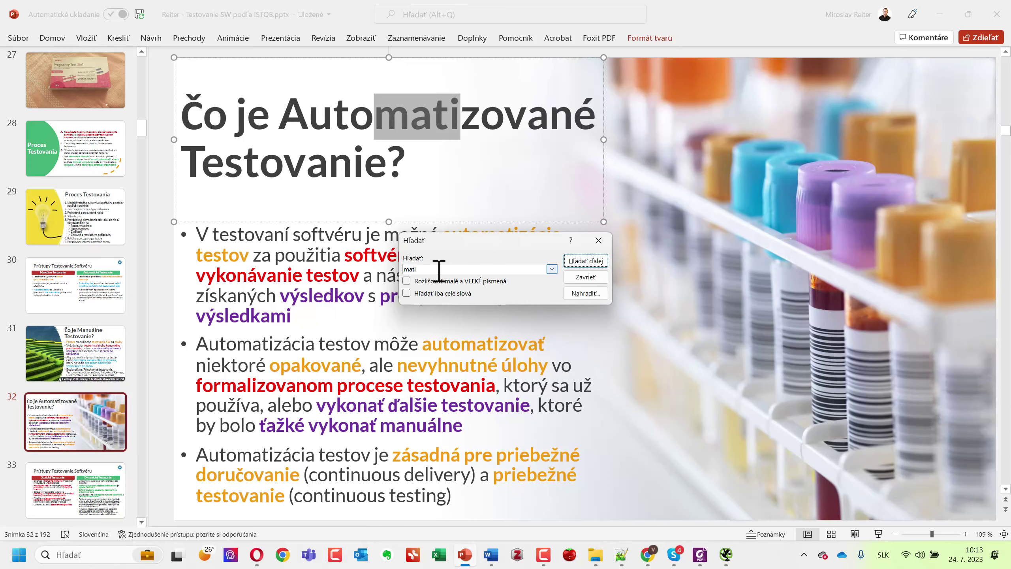
key(Return)
click(438, 271)
text(co)
key(Return)
key(Return)
key(Escape)
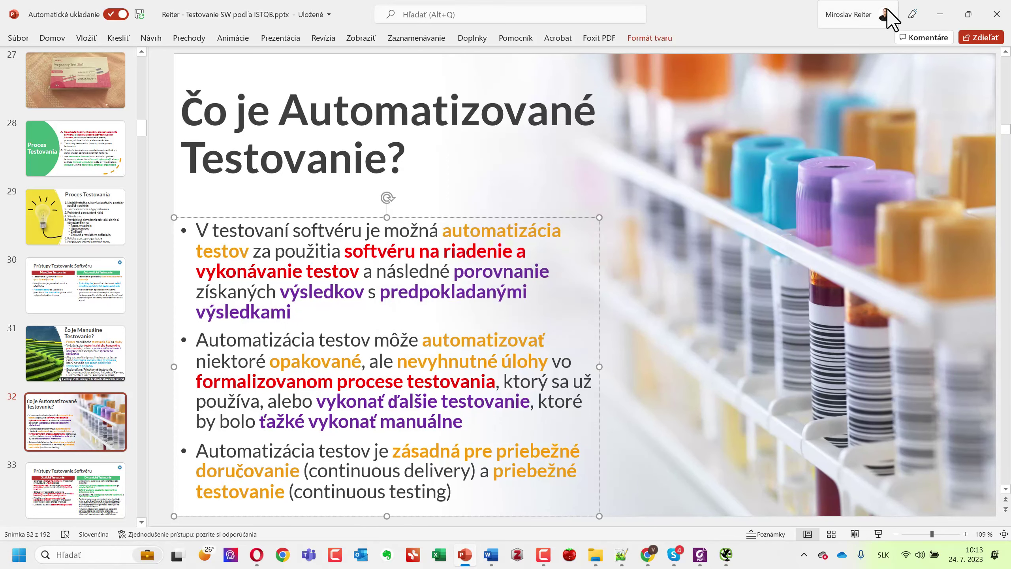
Open Matica-Usilie-Matrix.xlsx from the desktop in Excel and enable editing.
click(940, 14)
double_click(74, 175)
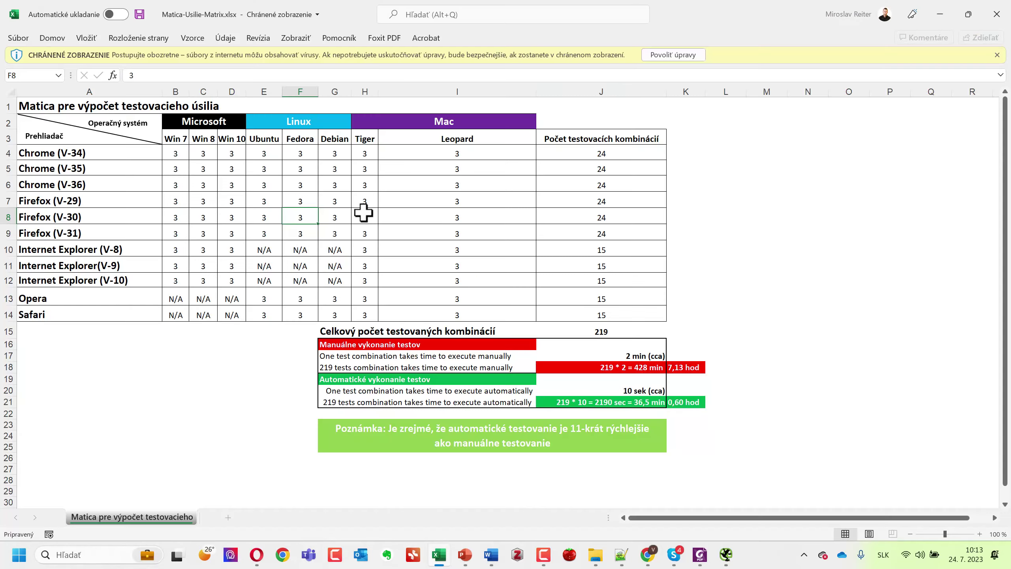
click(675, 55)
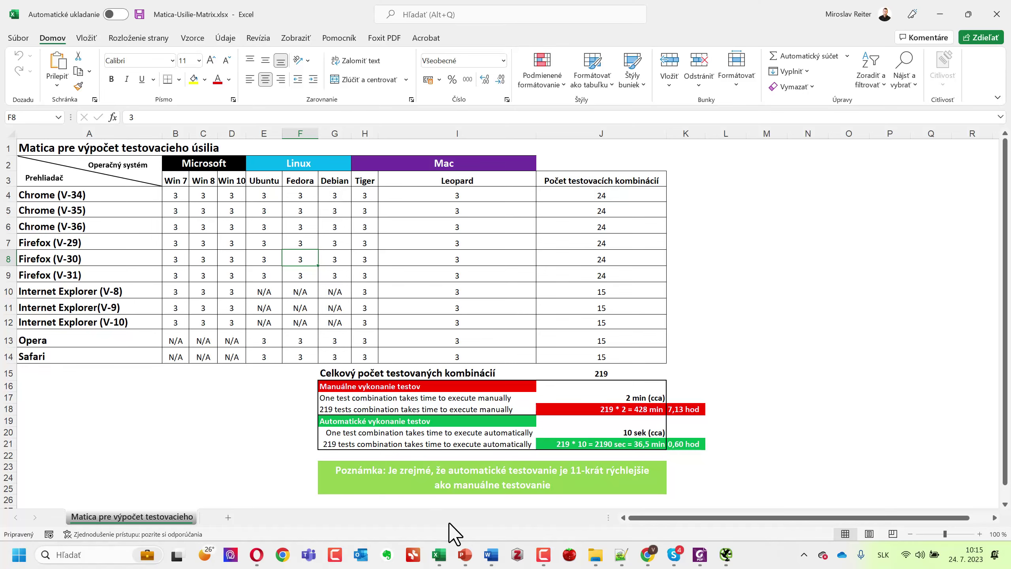
Return to PowerPoint, browse the slides for the test effort matrix, and open slide 60.
click(464, 555)
scroll(91, 314, down, 6)
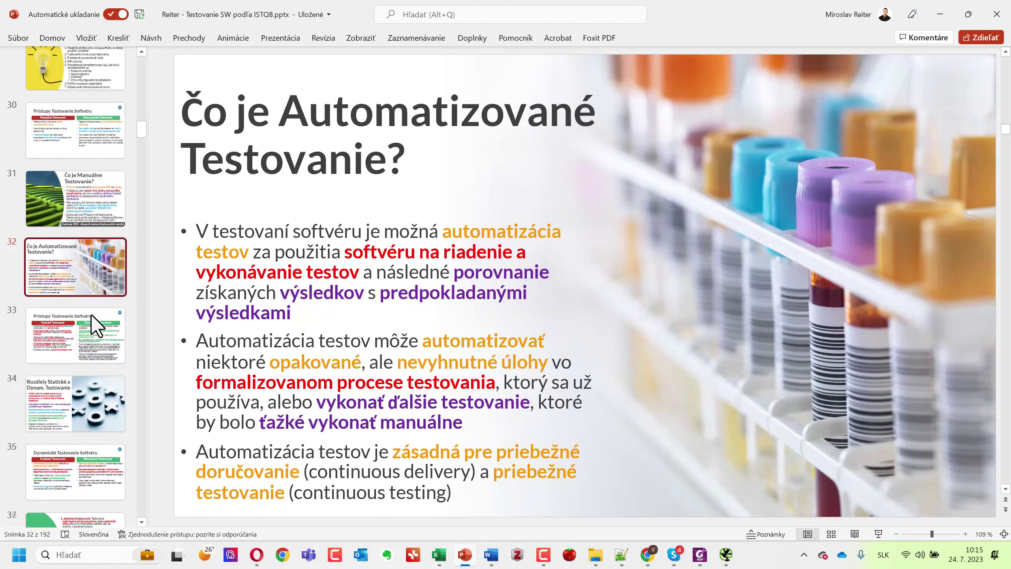
drag(142, 143, 141, 183)
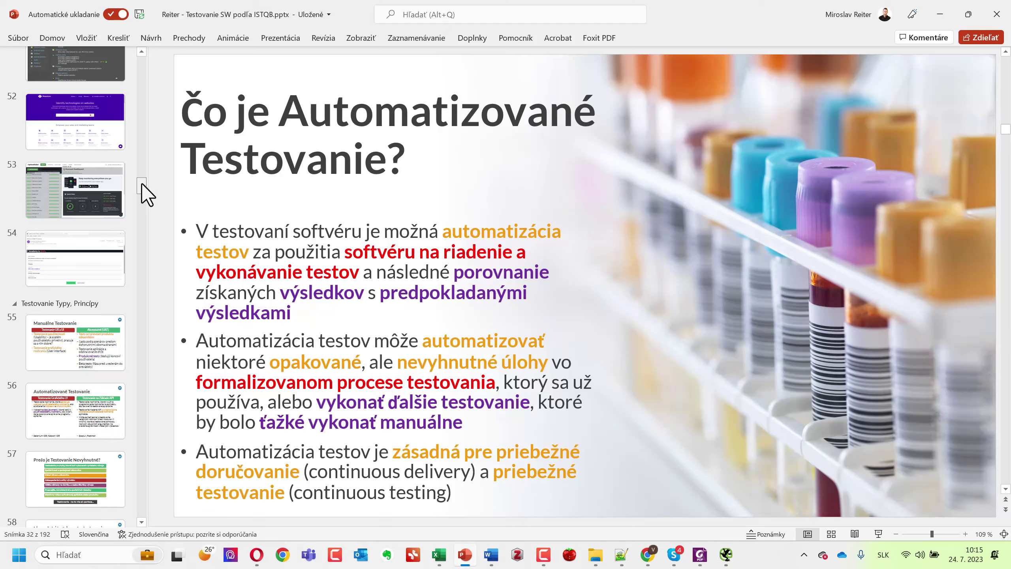
drag(142, 183, 189, 204)
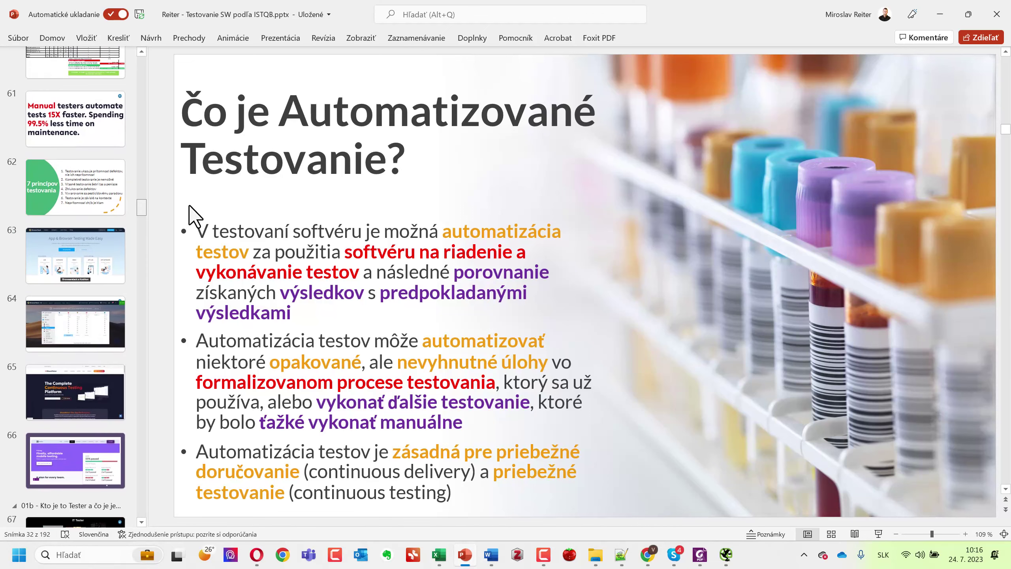
scroll(119, 201, up, 6)
scroll(99, 284, down, 3)
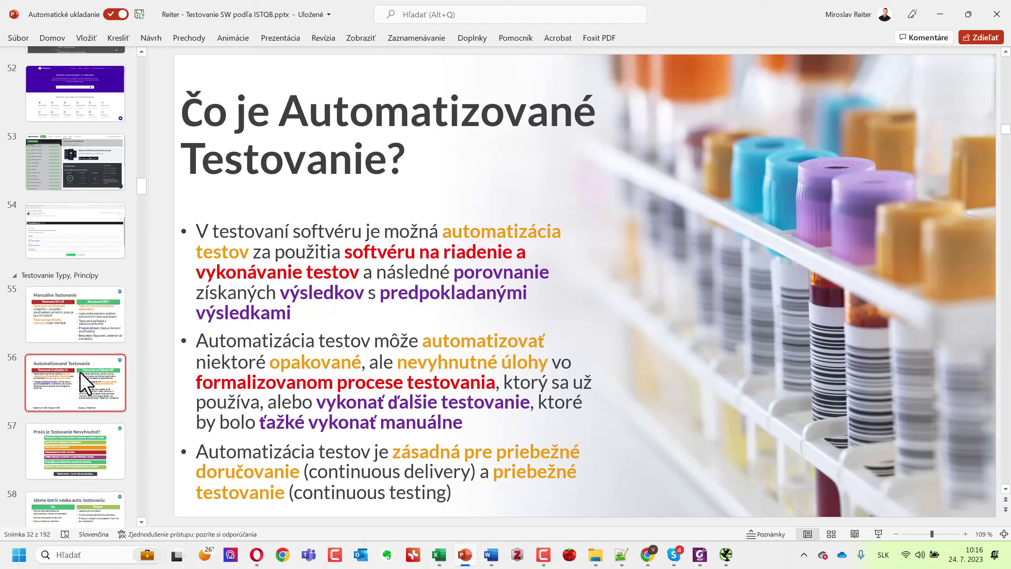
scroll(100, 284, down, 3)
click(85, 311)
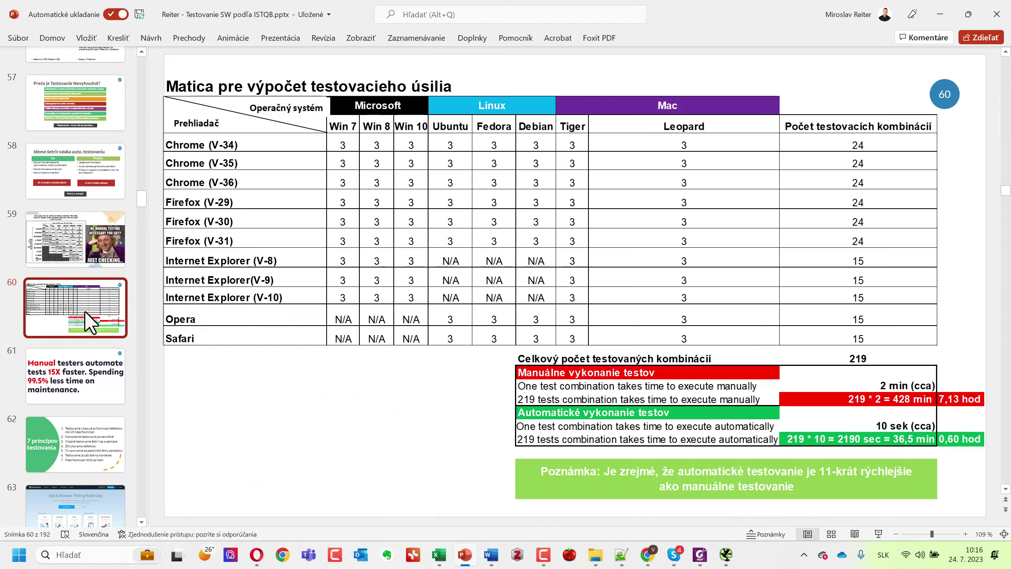